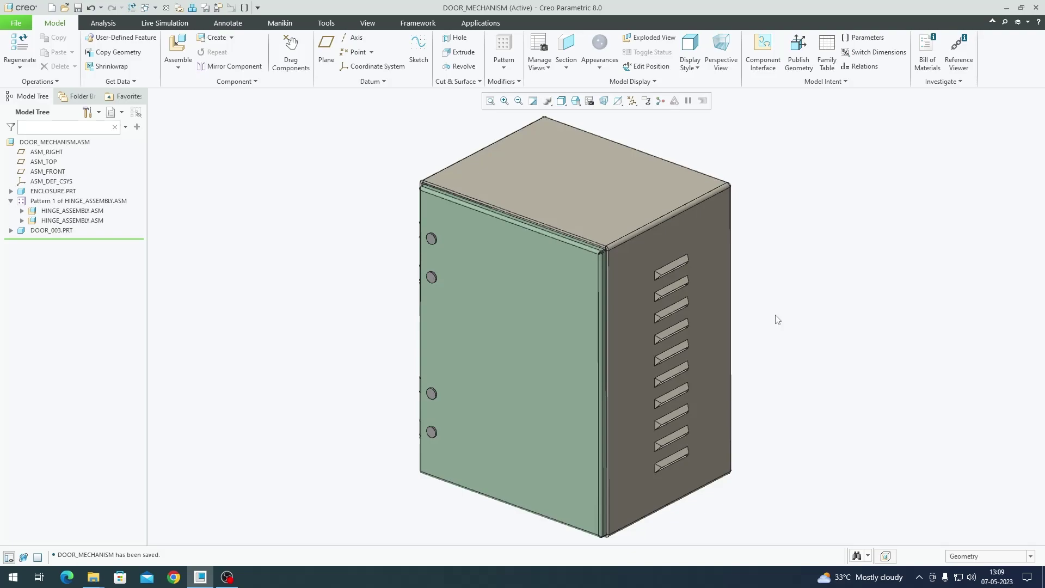
Hide the DOOR_003 part and examine the hinges mounted along the enclosure's front edge.
{"action": "scroll", "coordinate": [547, 347], "scroll_direction": "down", "scroll_amount": 1}
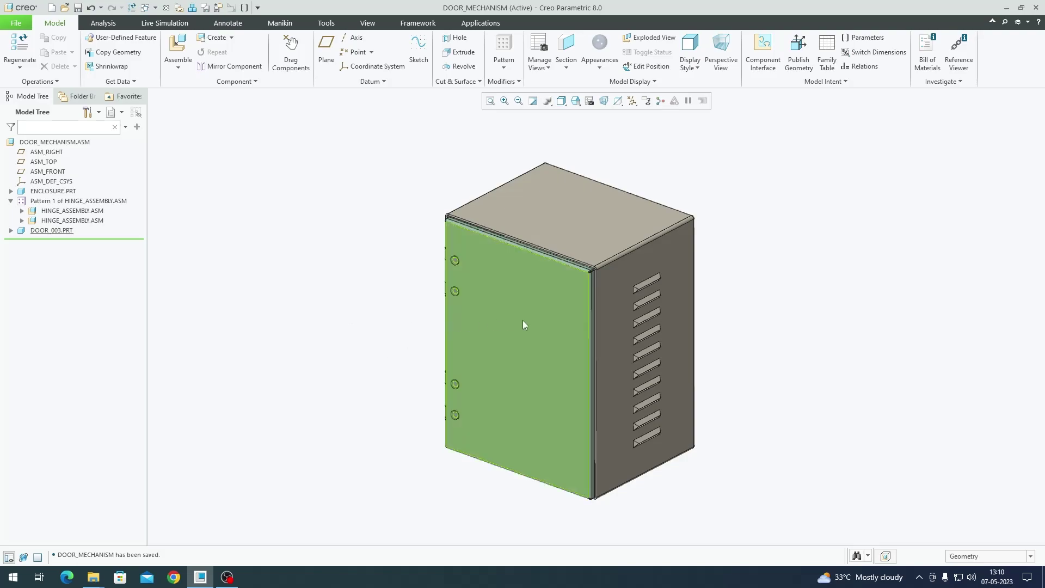
{"action": "left_click", "coordinate": [569, 226]}
{"action": "left_click", "coordinate": [550, 333]}
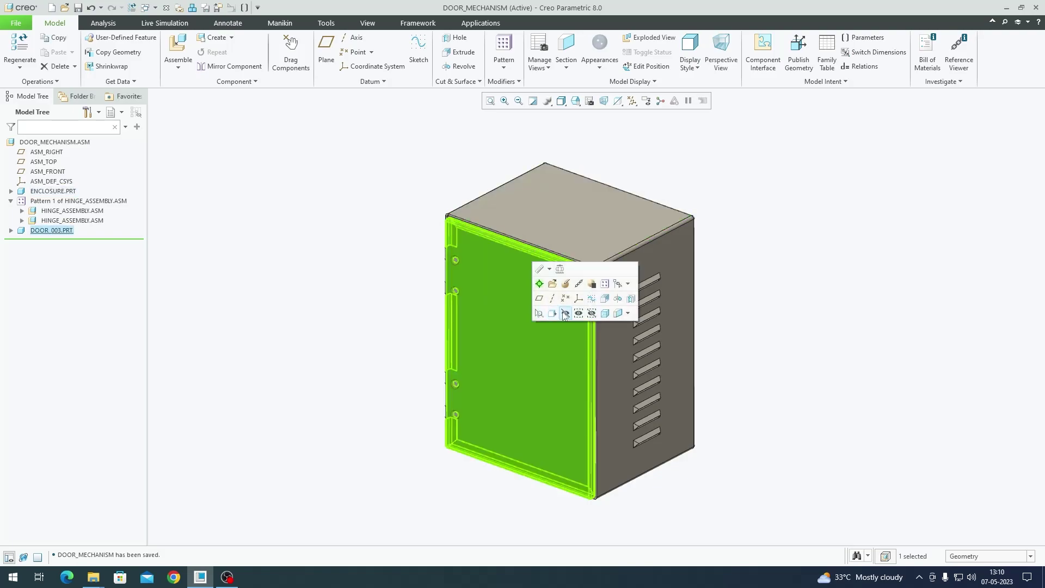
{"action": "left_click", "coordinate": [565, 313]}
{"action": "scroll", "coordinate": [447, 267], "scroll_direction": "up", "scroll_amount": 5}
{"action": "scroll", "coordinate": [446, 266], "scroll_direction": "down", "scroll_amount": 6}
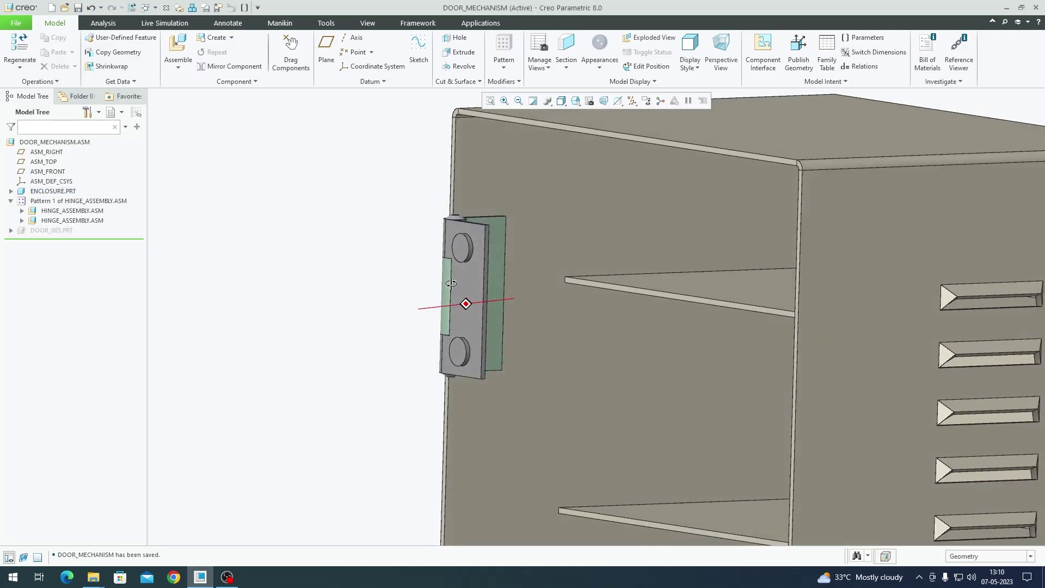
Show the DOOR_003 part again and view the closed enclosure from its hinge side.
{"action": "left_click", "coordinate": [59, 230]}
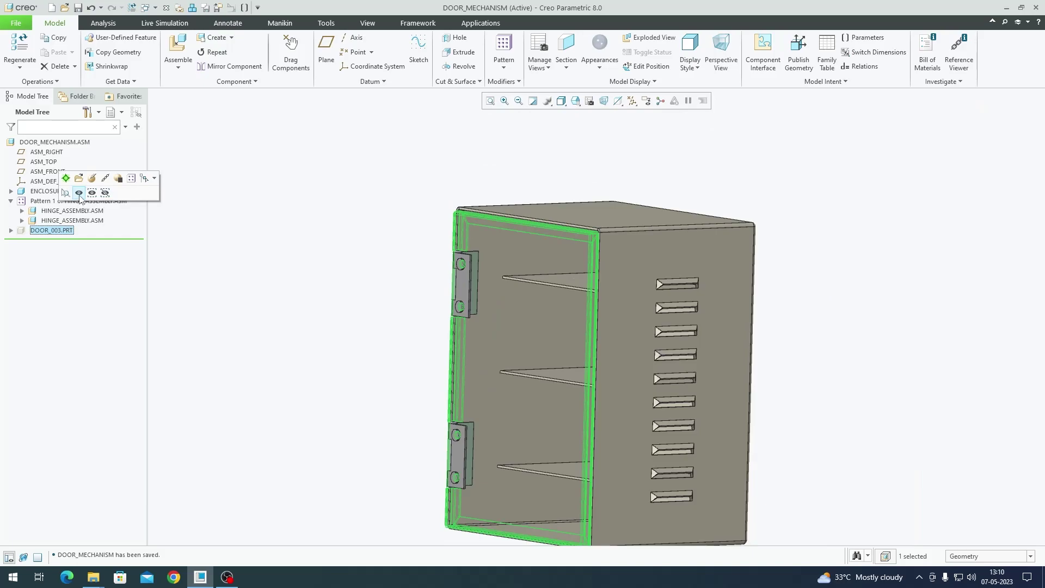
{"action": "left_click", "coordinate": [78, 192]}
{"action": "middle_click_drag", "start_coordinate": [598, 326], "coordinate": [615, 335]}
{"action": "left_click", "coordinate": [616, 336]}
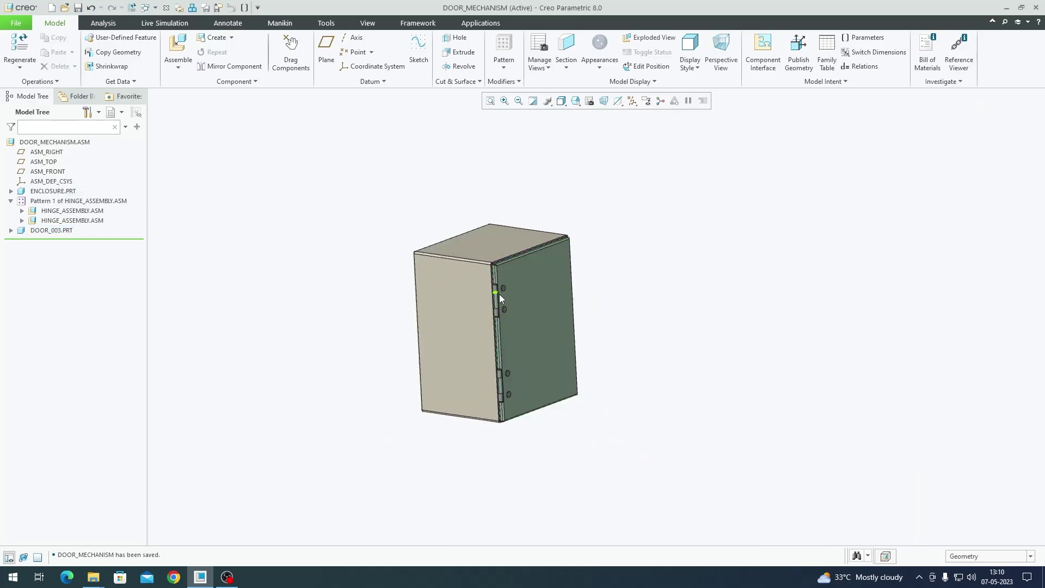
Open the first HINGE_ASSEMBLY of the pattern in its own window and highlight its HINGE_001 part.
{"action": "left_click", "coordinate": [45, 211]}
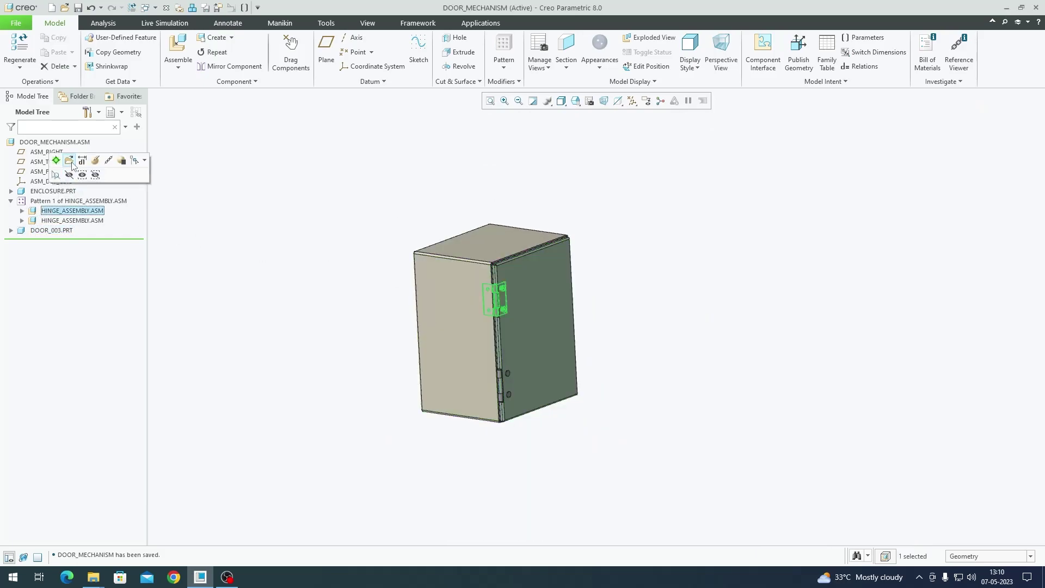
{"action": "left_click", "coordinate": [70, 162]}
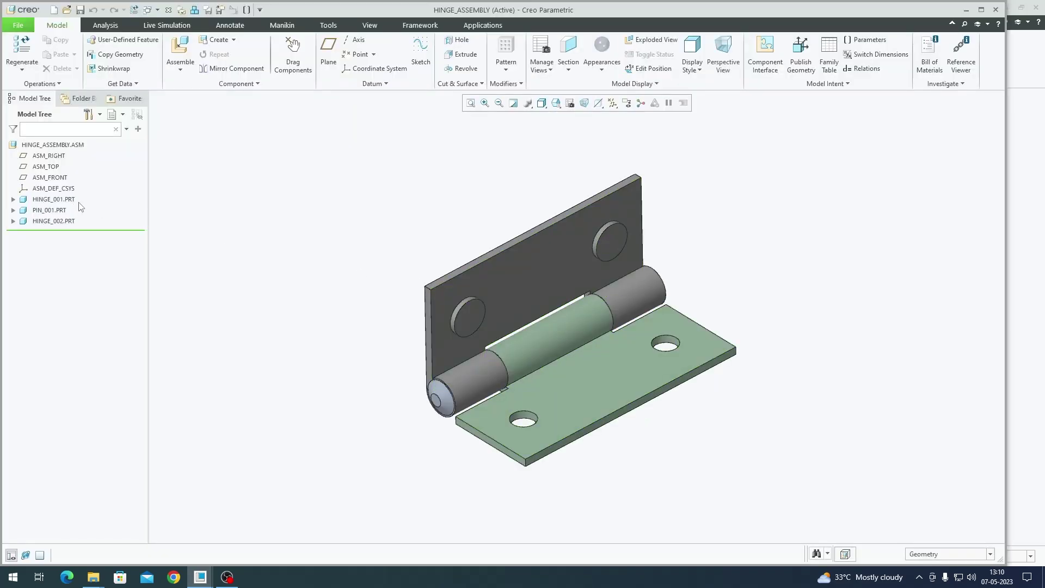
{"action": "left_click", "coordinate": [53, 200]}
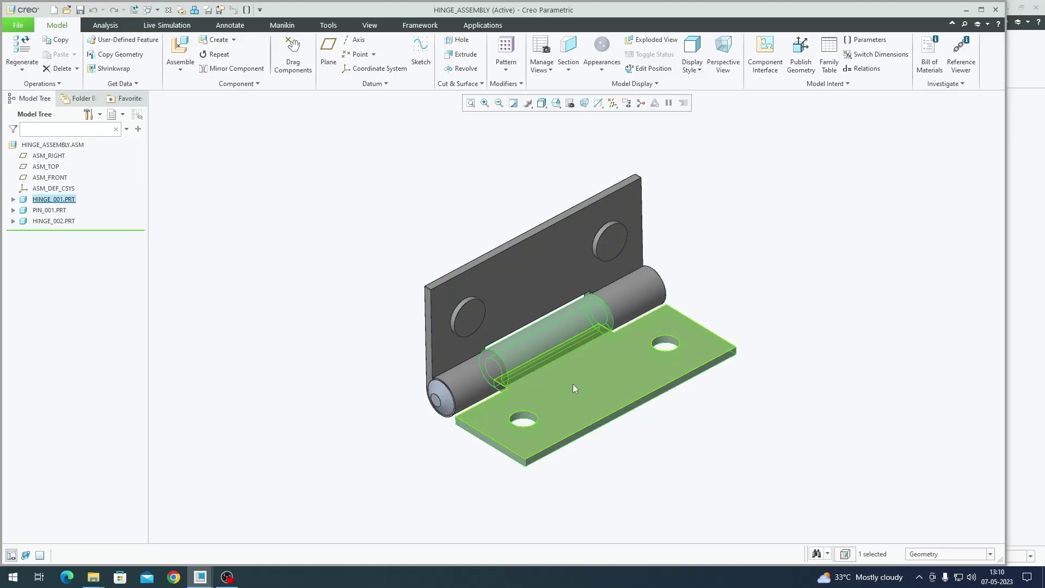
{"action": "scroll", "coordinate": [573, 410], "scroll_direction": "up", "scroll_amount": 2}
{"action": "scroll", "coordinate": [522, 420], "scroll_direction": "down", "scroll_amount": 2}
{"action": "left_click", "coordinate": [651, 469]}
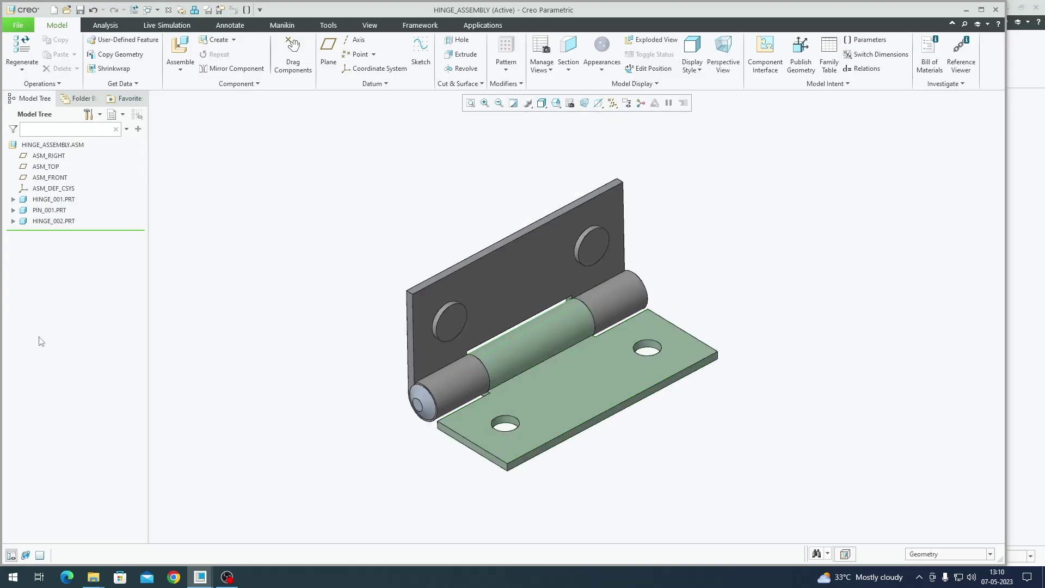
Highlight the PIN_001 and HINGE_002 parts one after the other to identify them in the hinge assembly.
{"action": "left_click", "coordinate": [42, 212]}
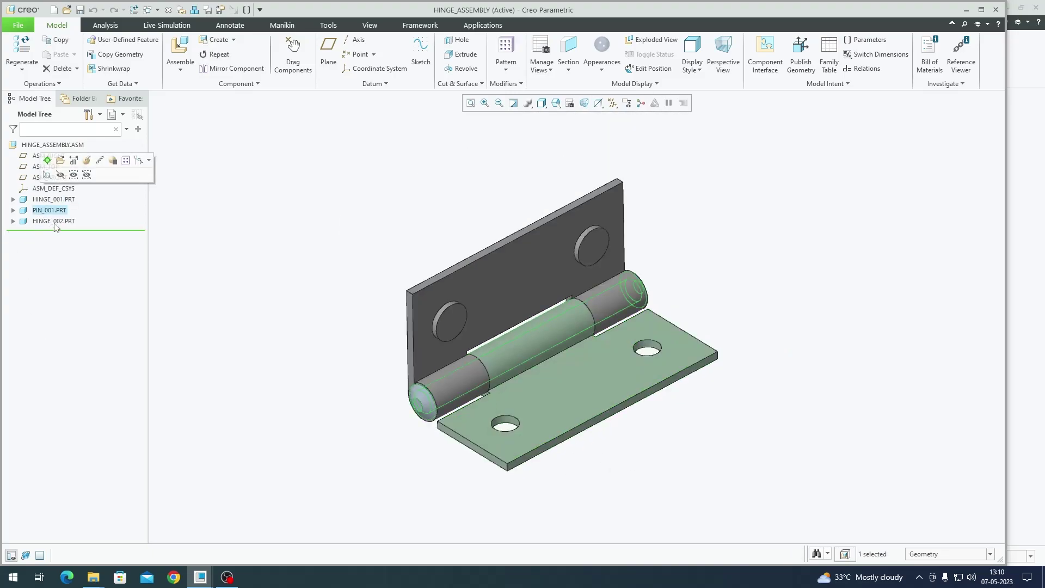
{"action": "left_click", "coordinate": [55, 221]}
{"action": "left_click", "coordinate": [323, 304]}
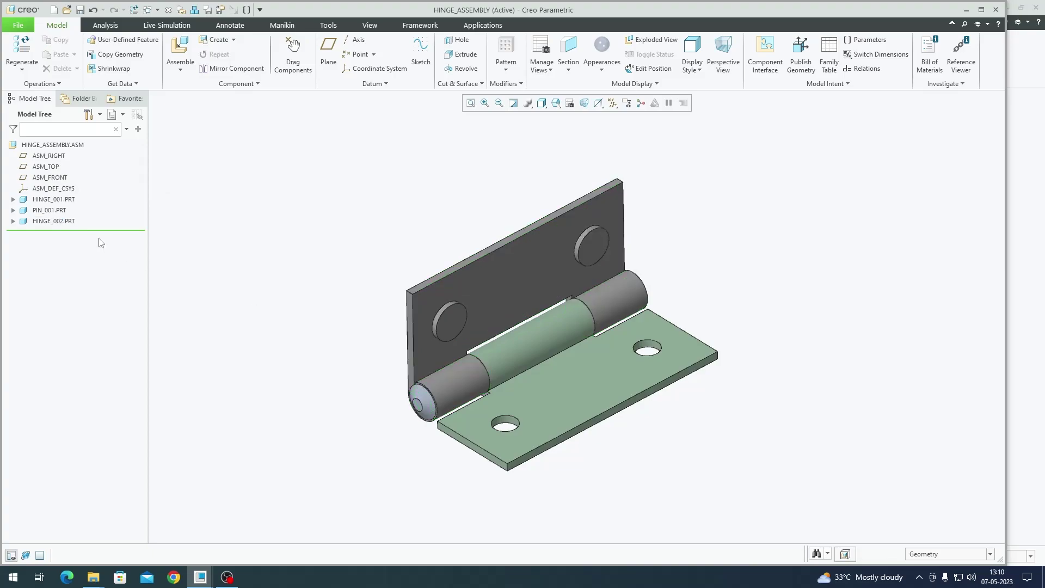
{"action": "left_click", "coordinate": [48, 210]}
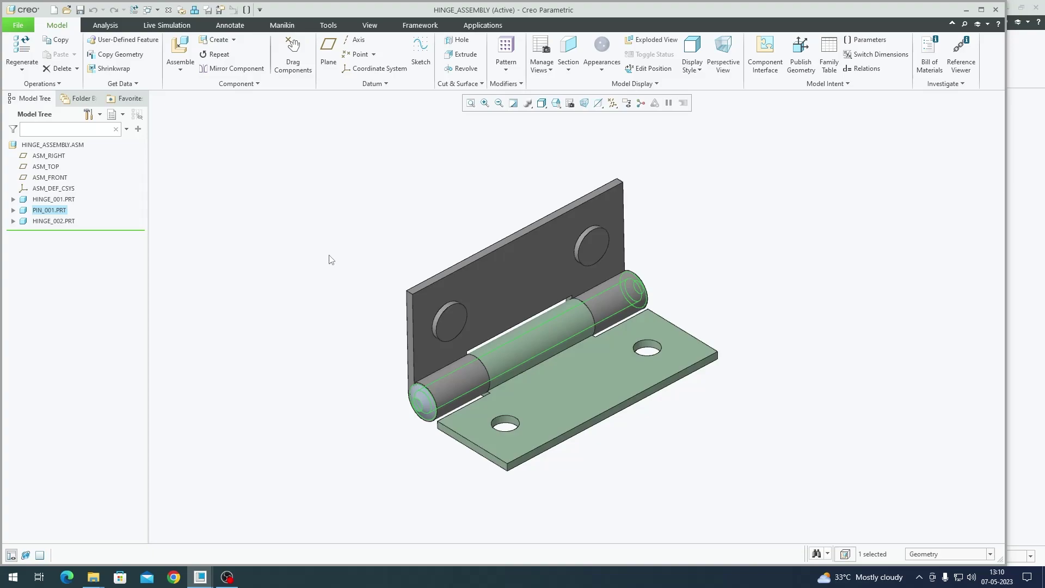
{"action": "left_click", "coordinate": [332, 259]}
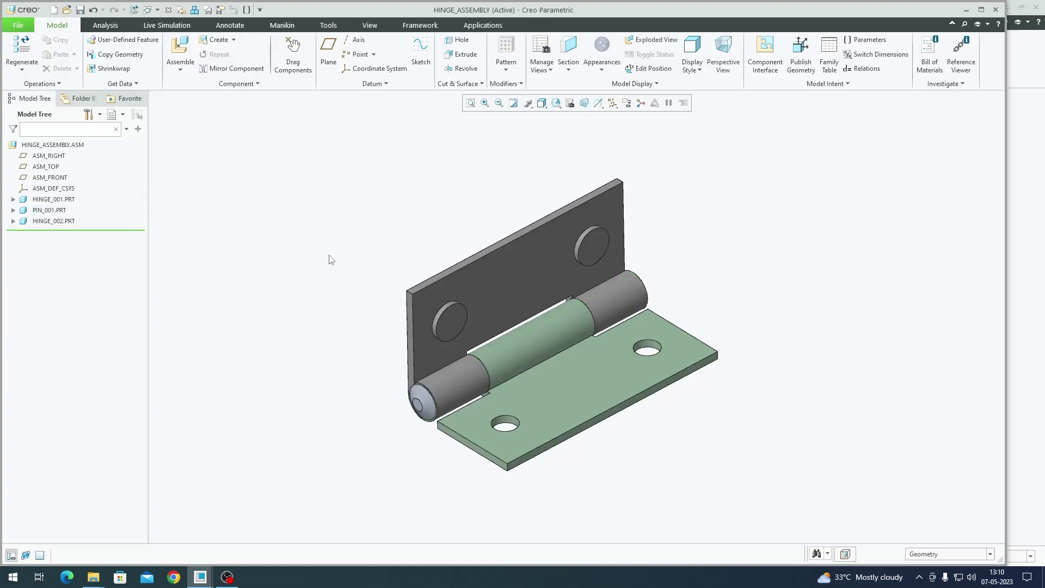
{"action": "scroll", "coordinate": [422, 402], "scroll_direction": "down", "scroll_amount": 3}
{"action": "scroll", "coordinate": [427, 403], "scroll_direction": "up", "scroll_amount": 3}
{"action": "left_click", "coordinate": [424, 407]}
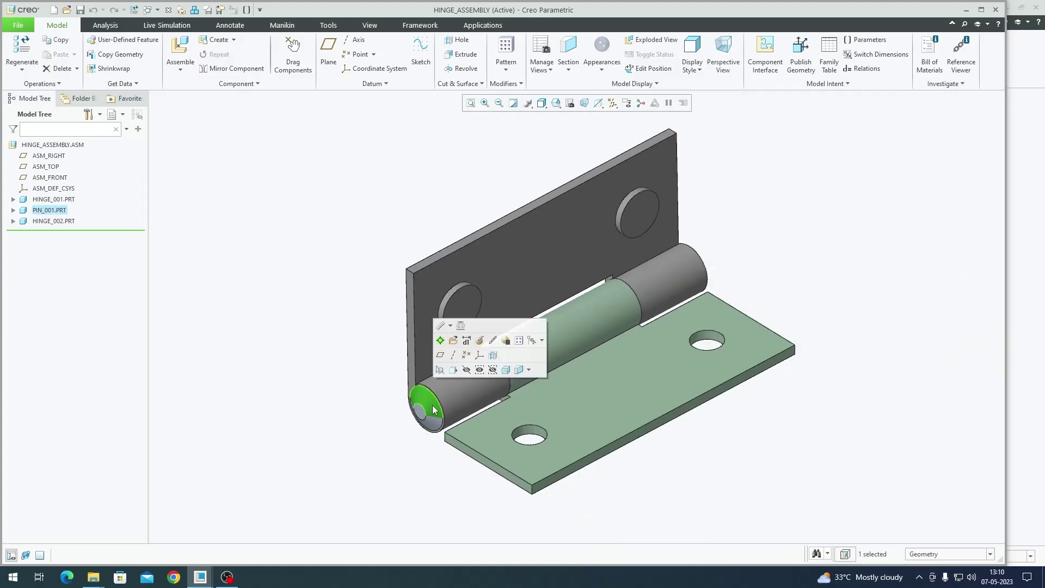
{"action": "left_click", "coordinate": [355, 364]}
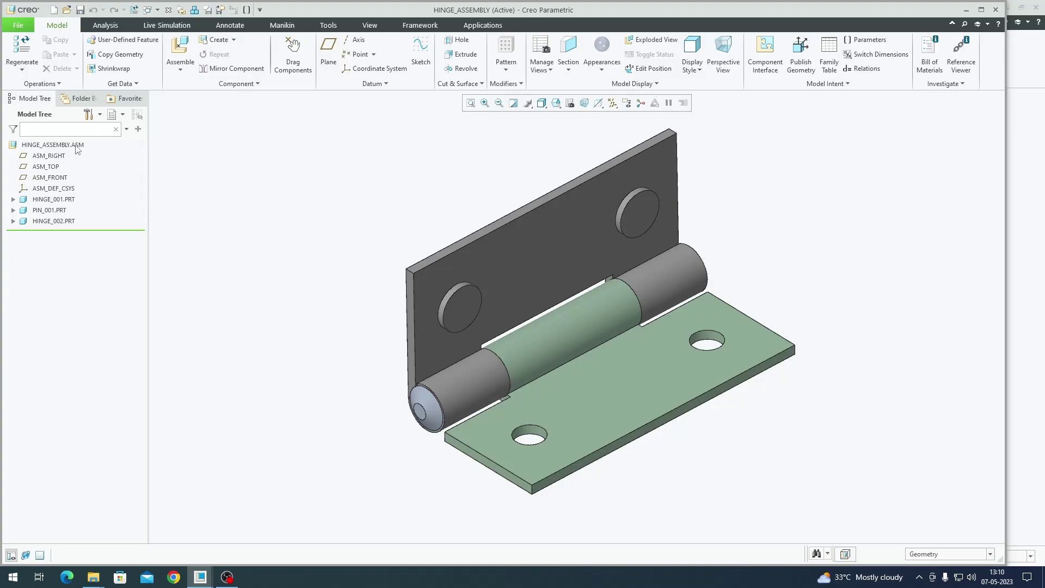
Review the placement constraints that fix HINGE_001 in the assembly and close the placement definition.
{"action": "left_click", "coordinate": [62, 199]}
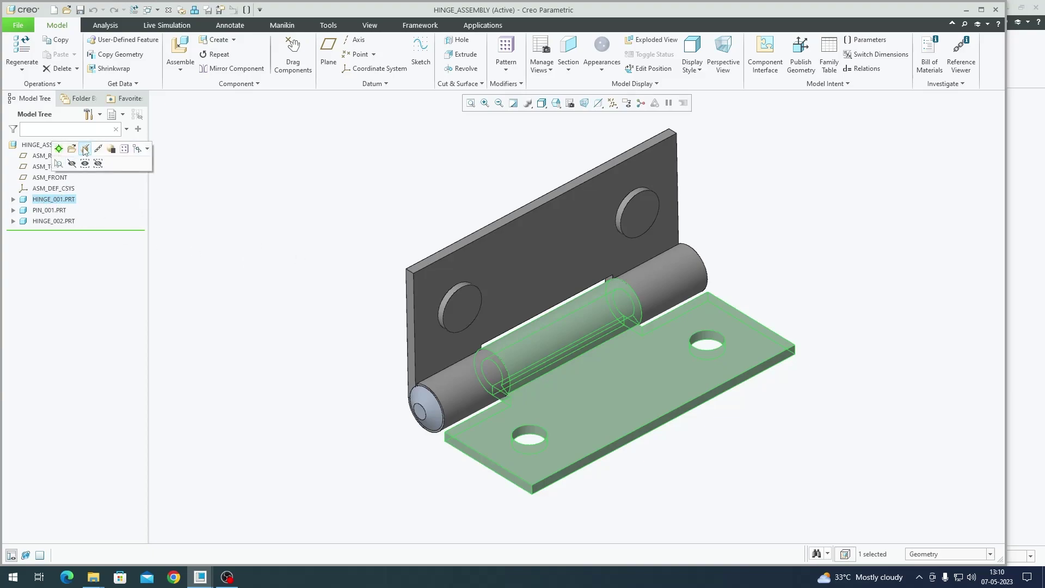
{"action": "left_click", "coordinate": [84, 152]}
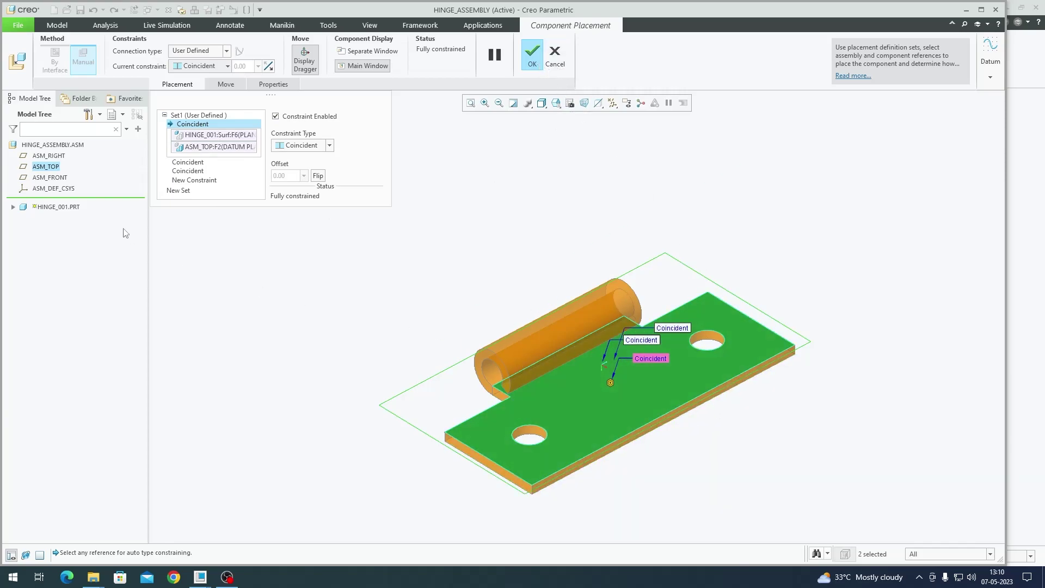
{"action": "left_click", "coordinate": [534, 55]}
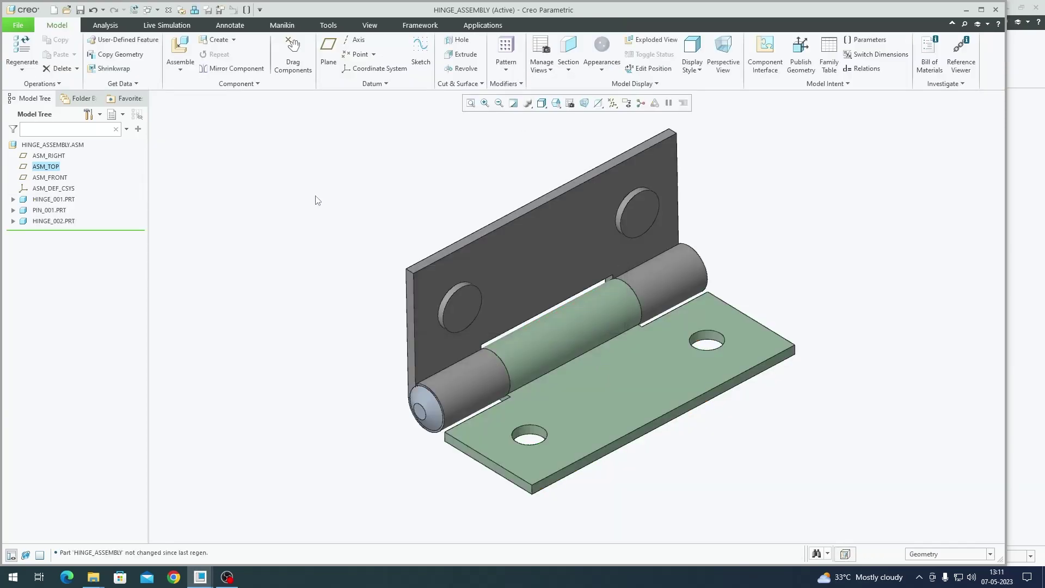
Review the placement constraints of PIN_001, including its coincident and distance constraints.
{"action": "left_click", "coordinate": [69, 212]}
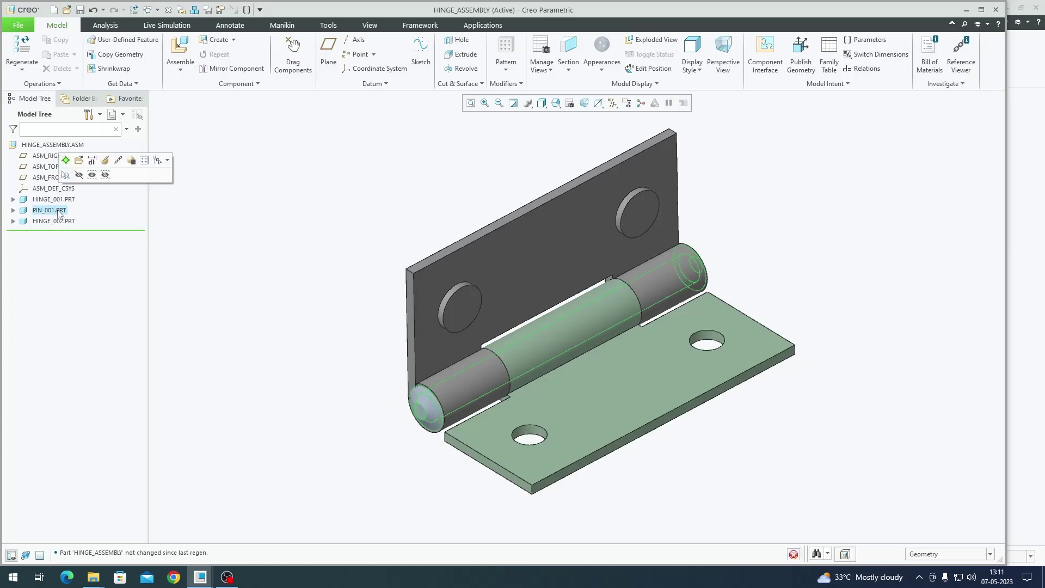
{"action": "left_click", "coordinate": [107, 162]}
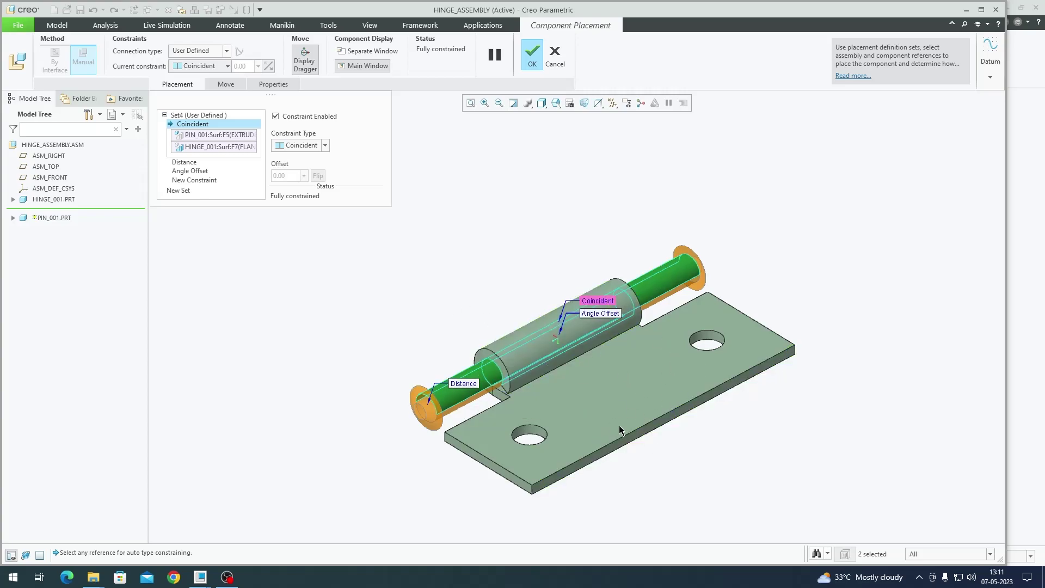
{"action": "left_click", "coordinate": [188, 163]}
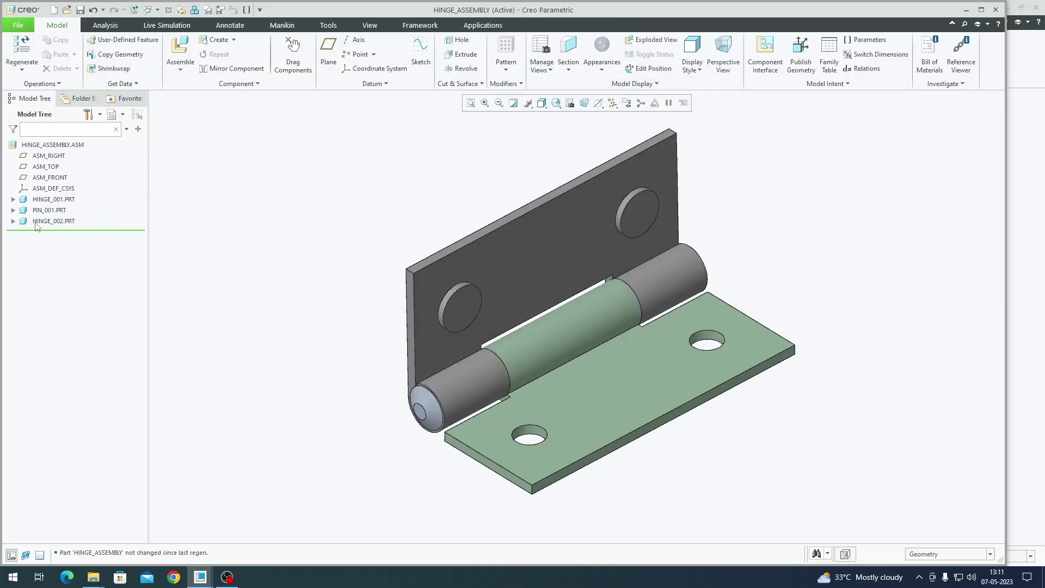
Hide the Pattern 1 of Revolve 1 feature in HINGE_002 so that its two mounting holes are exposed.
{"action": "left_click", "coordinate": [43, 222]}
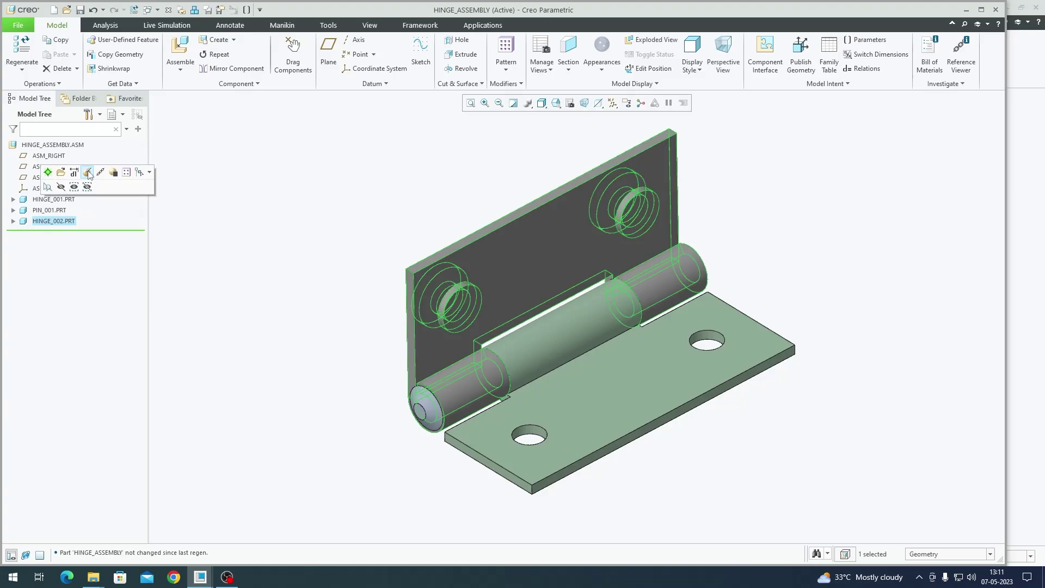
{"action": "left_click", "coordinate": [273, 247]}
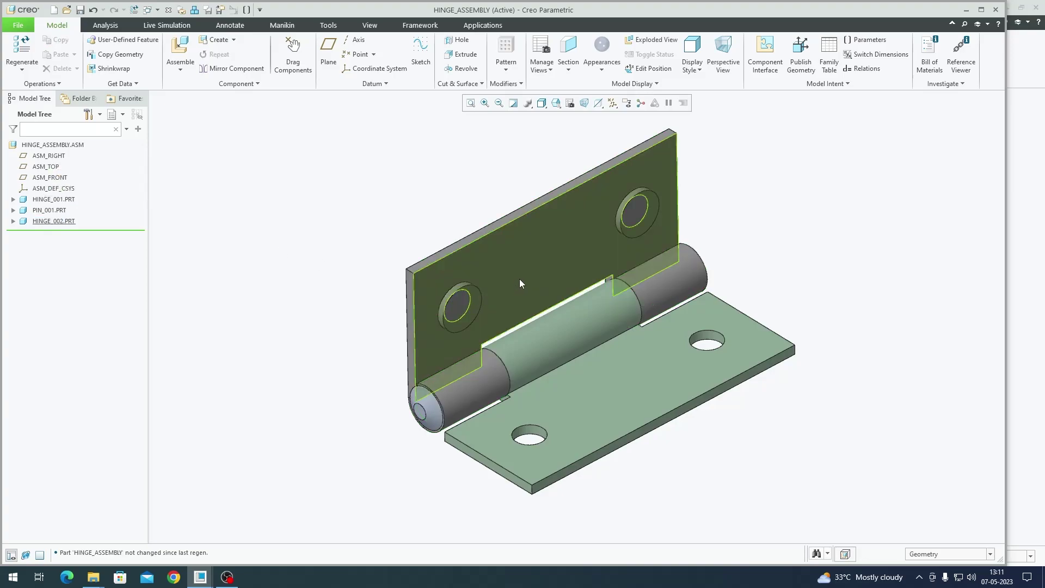
{"action": "middle_click_drag", "start_coordinate": [520, 283], "coordinate": [621, 272]}
{"action": "left_click", "coordinate": [567, 297]}
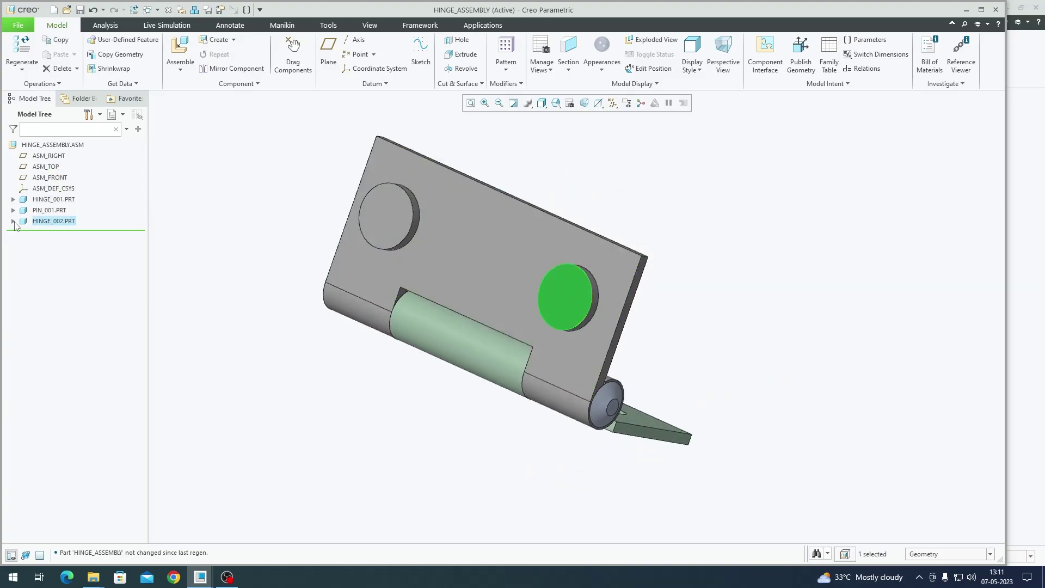
{"action": "left_click", "coordinate": [13, 220]}
{"action": "left_click", "coordinate": [71, 363]}
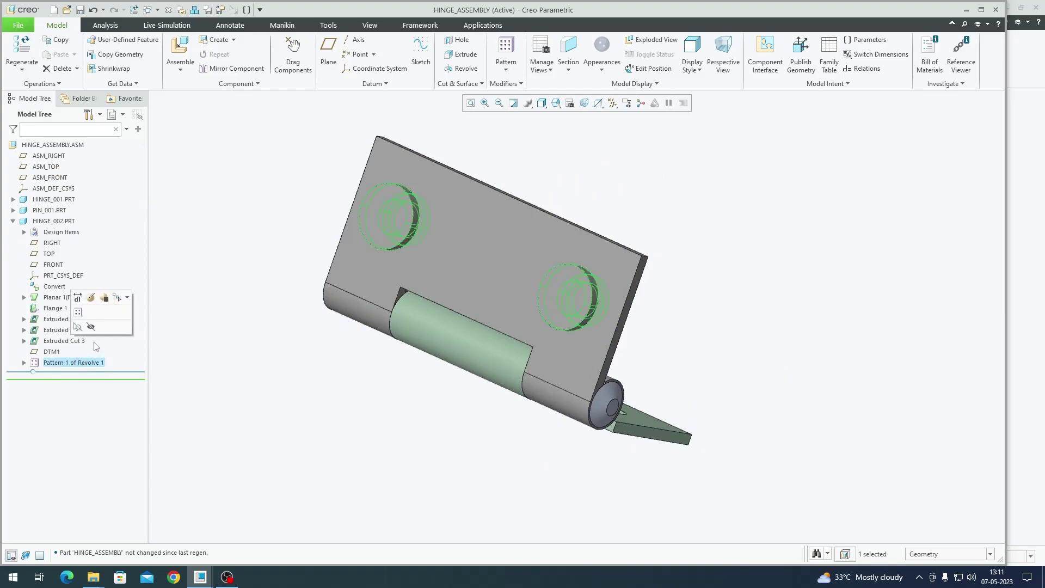
{"action": "left_click", "coordinate": [255, 319]}
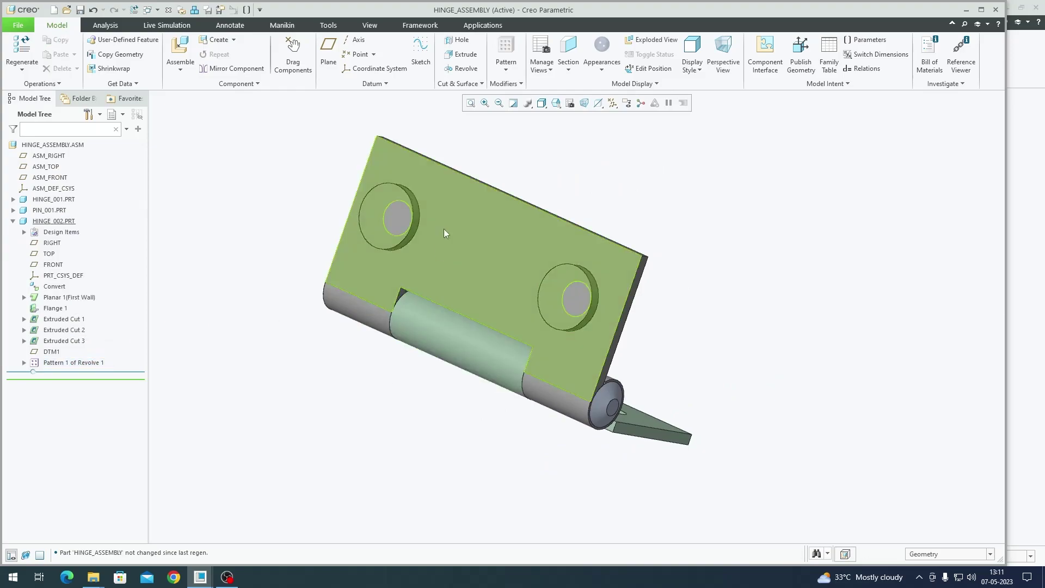
{"action": "left_click", "coordinate": [71, 362]}
{"action": "left_click", "coordinate": [104, 327]}
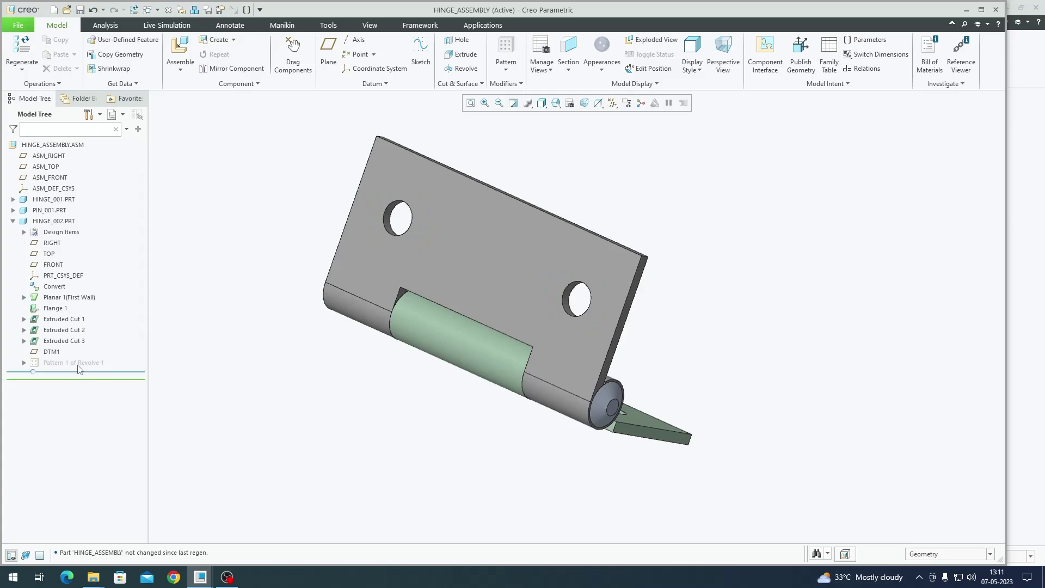
Open the placement definition of HINGE_002 and examine its coincident constraint with the PIN_001 surface.
{"action": "mouse_move", "coordinate": [479, 326]}
{"action": "middle_mouse_down"}
{"action": "mouse_move", "coordinate": [367, 275]}
{"action": "mouse_move", "coordinate": [356, 296]}
{"action": "middle_mouse_up"}
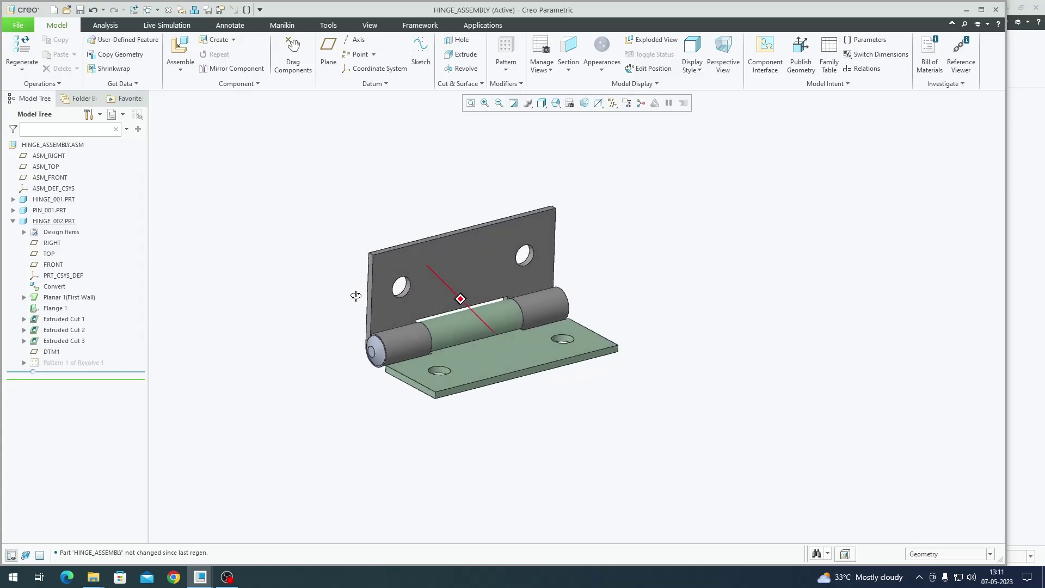
{"action": "scroll", "coordinate": [413, 250], "scroll_direction": "up", "scroll_amount": 4}
{"action": "left_click", "coordinate": [461, 293]}
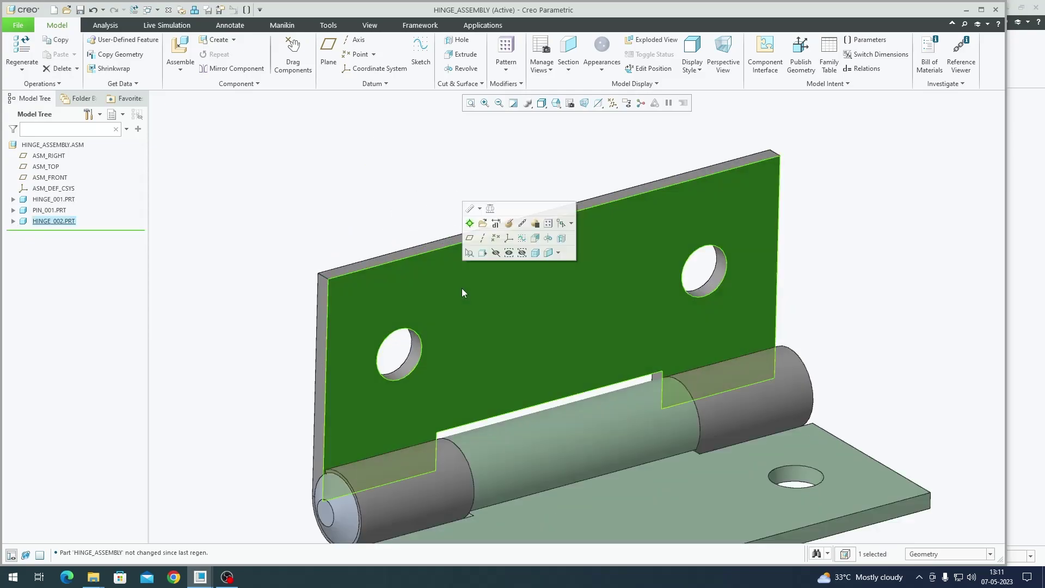
{"action": "scroll", "coordinate": [464, 293], "scroll_direction": "down", "scroll_amount": 3}
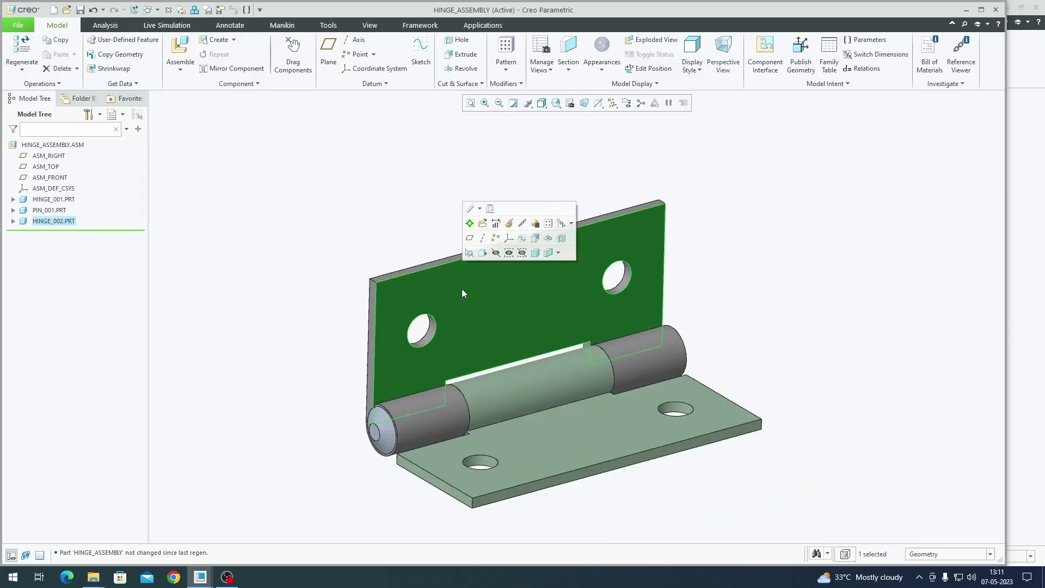
{"action": "left_click", "coordinate": [511, 238]}
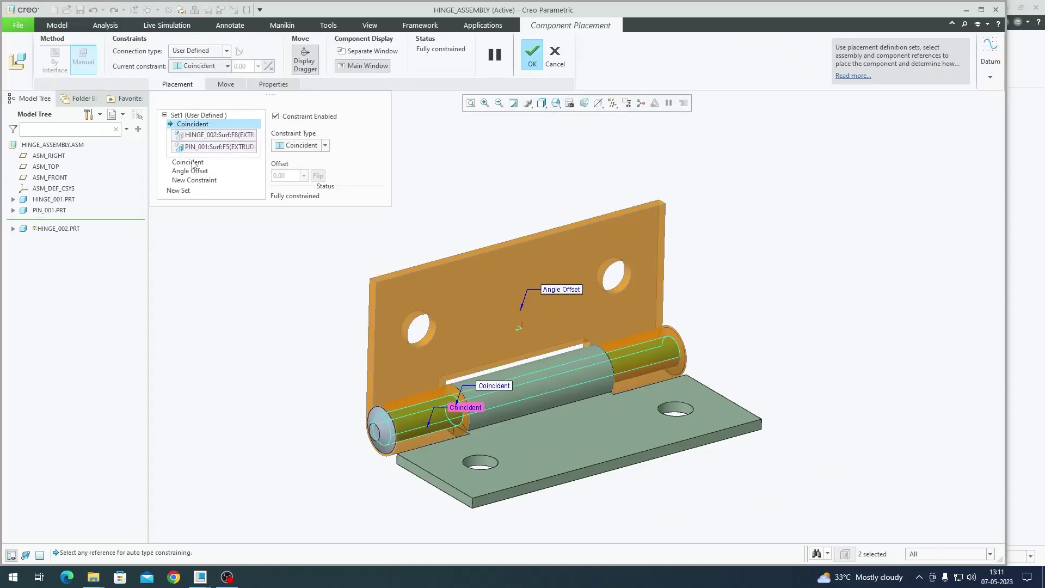
{"action": "scroll", "coordinate": [521, 318], "scroll_direction": "down", "scroll_amount": 3}
{"action": "middle_click_drag", "start_coordinate": [521, 318], "coordinate": [527, 348]}
{"action": "scroll", "coordinate": [525, 345], "scroll_direction": "up", "scroll_amount": 2}
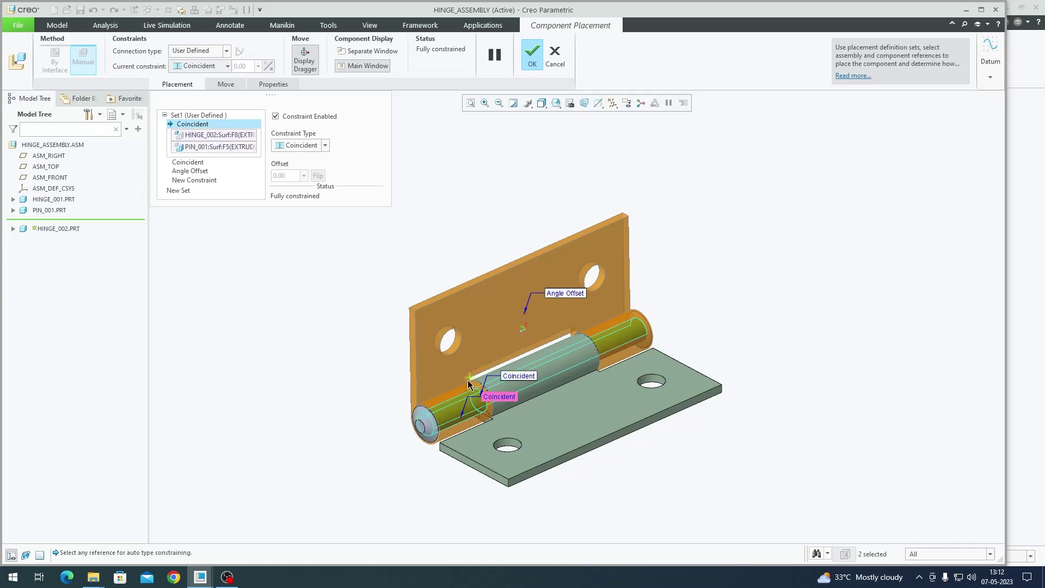
{"action": "scroll", "coordinate": [465, 424], "scroll_direction": "down", "scroll_amount": 4}
{"action": "scroll", "coordinate": [458, 362], "scroll_direction": "up", "scroll_amount": 2}
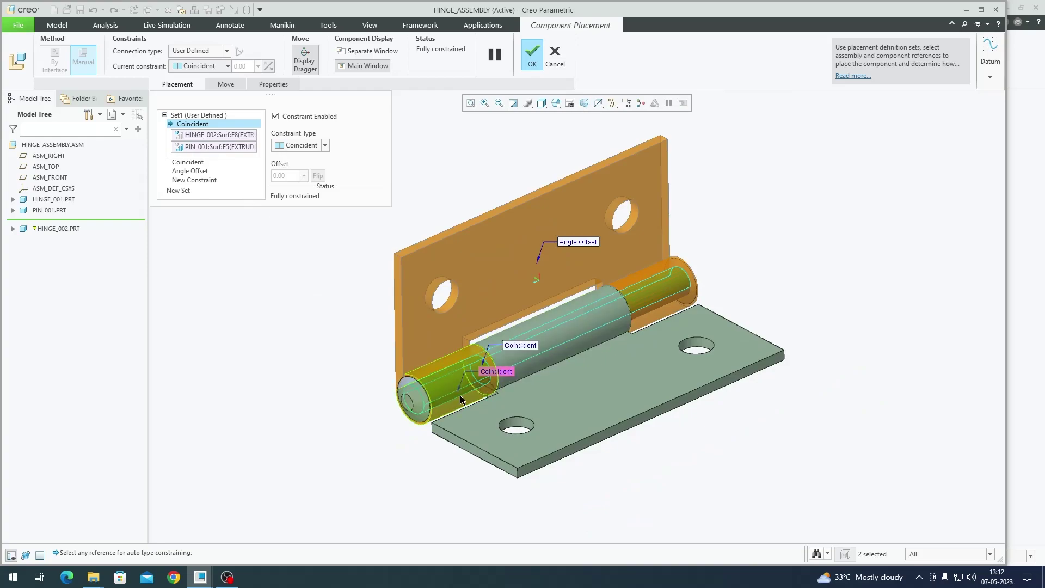
Examine the second coincident constraint, between the end faces of the HINGE_002 and HINGE_001 knuckles.
{"action": "left_click", "coordinate": [184, 162]}
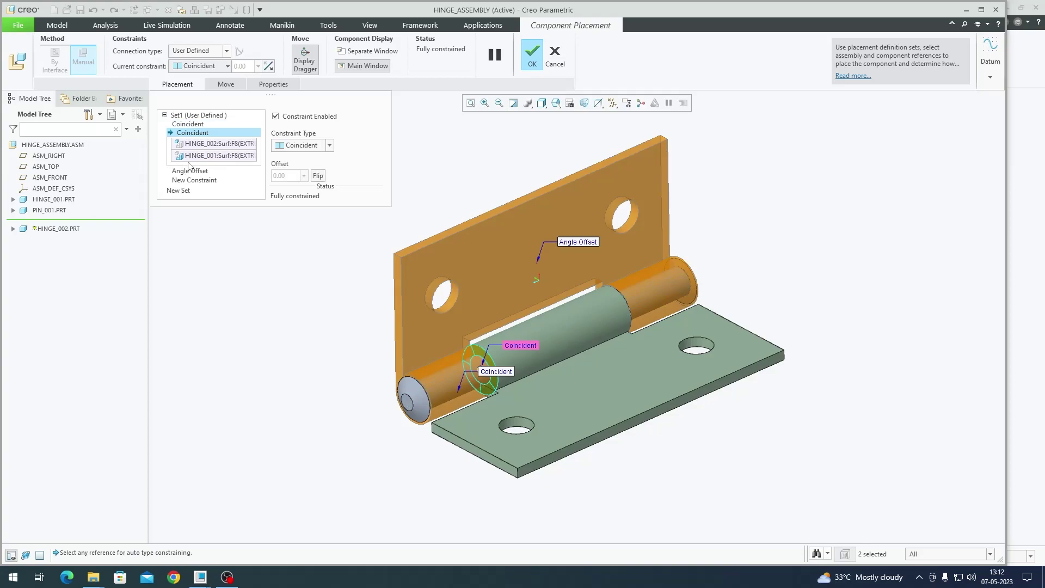
{"action": "scroll", "coordinate": [472, 354], "scroll_direction": "down", "scroll_amount": 2}
{"action": "scroll", "coordinate": [491, 354], "scroll_direction": "up", "scroll_amount": 3}
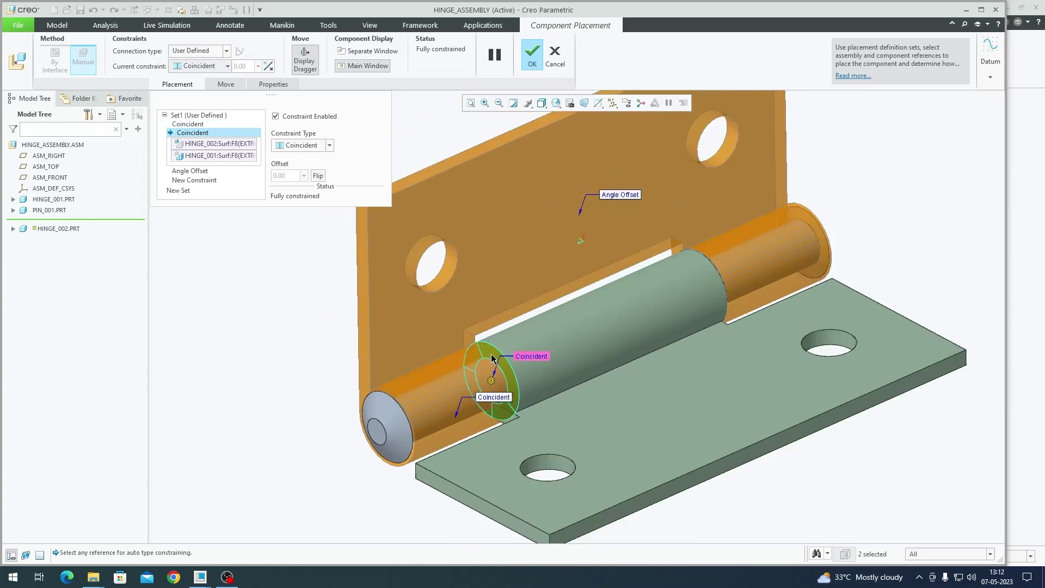
Examine the coincident knuckle end faces of HINGE_002 and HINGE_001 and the angle offset between their plate faces.
{"action": "scroll", "coordinate": [408, 308], "scroll_direction": "down", "scroll_amount": 2}
{"action": "scroll", "coordinate": [517, 374], "scroll_direction": "down", "scroll_amount": 2}
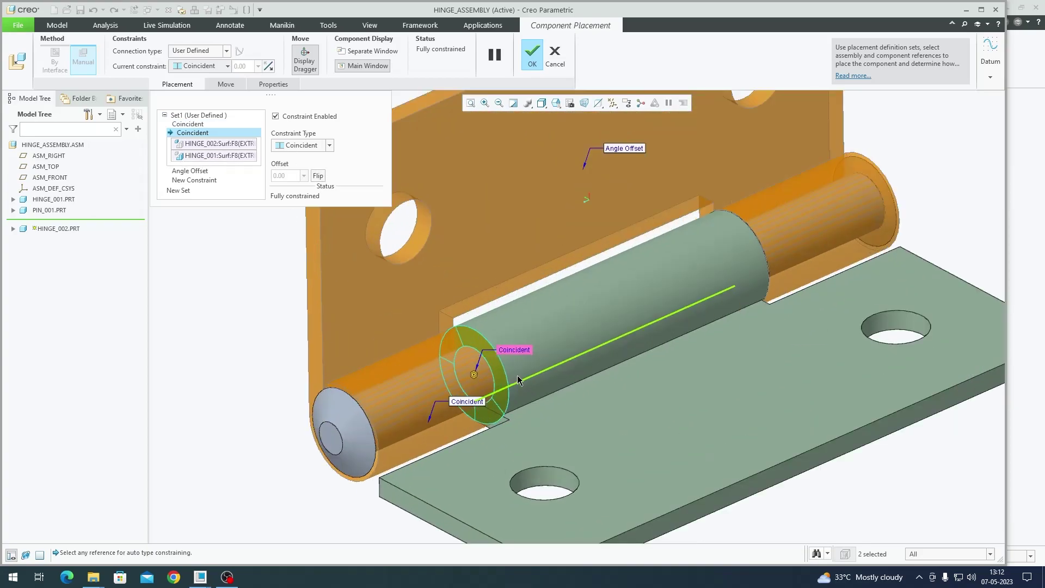
{"action": "middle_click_drag", "start_coordinate": [564, 351], "coordinate": [564, 361]}
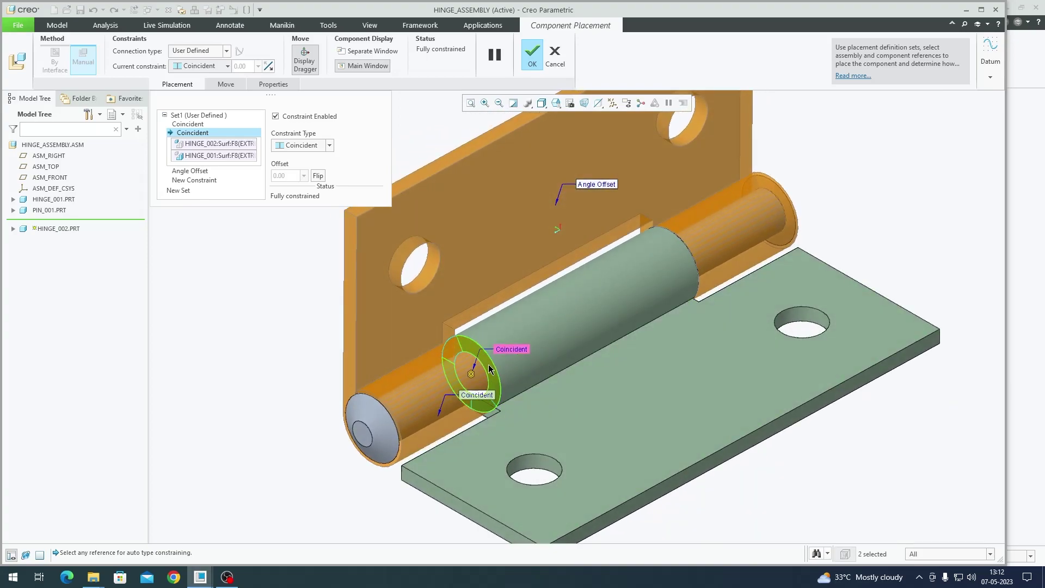
{"action": "scroll", "coordinate": [506, 370], "scroll_direction": "up", "scroll_amount": 2}
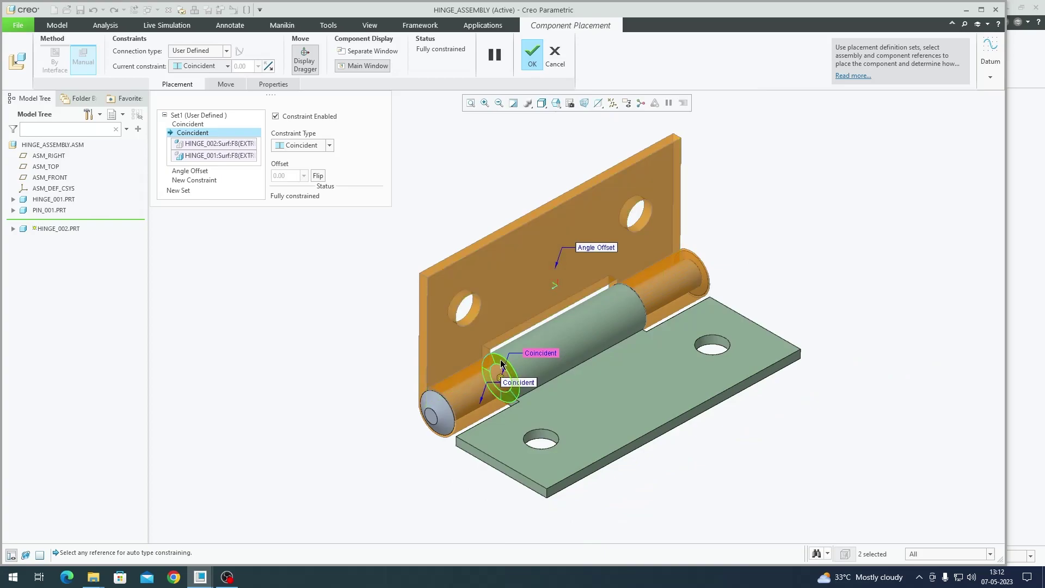
{"action": "left_click", "coordinate": [199, 171]}
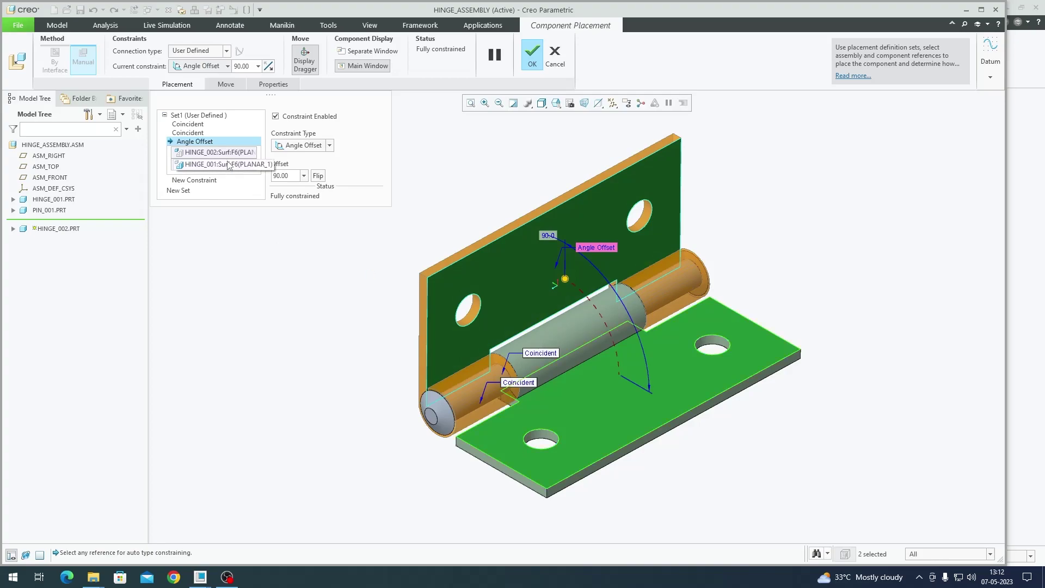
{"action": "right_click", "coordinate": [222, 144]}
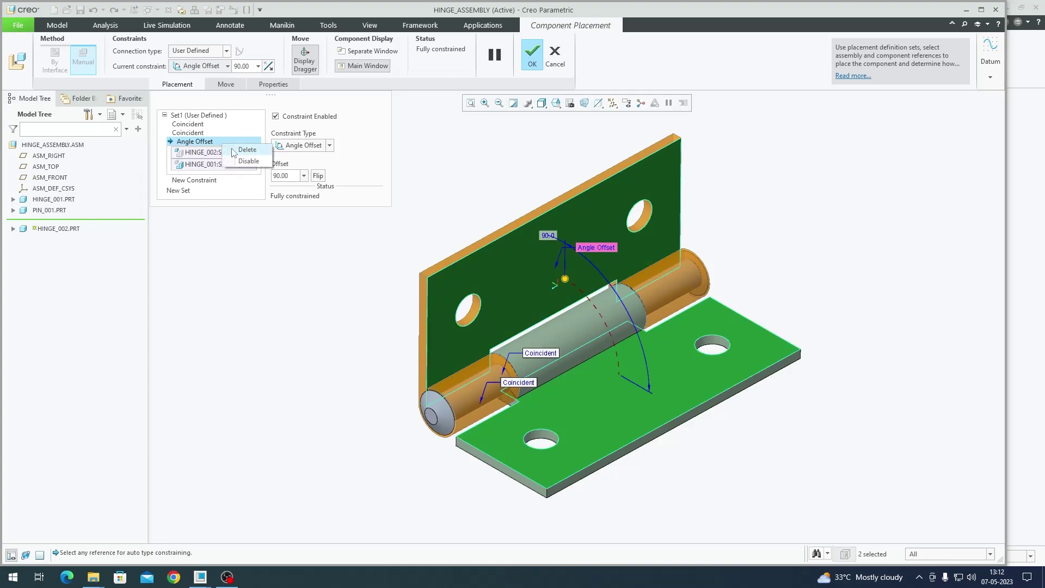
{"action": "left_click", "coordinate": [233, 151]}
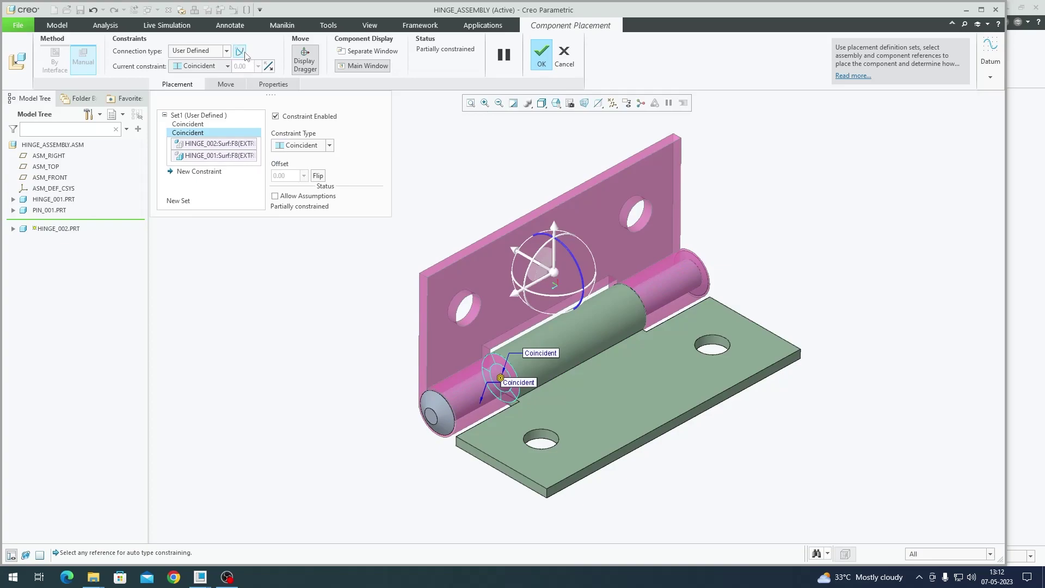
{"action": "key", "text": "ctrl+z"}
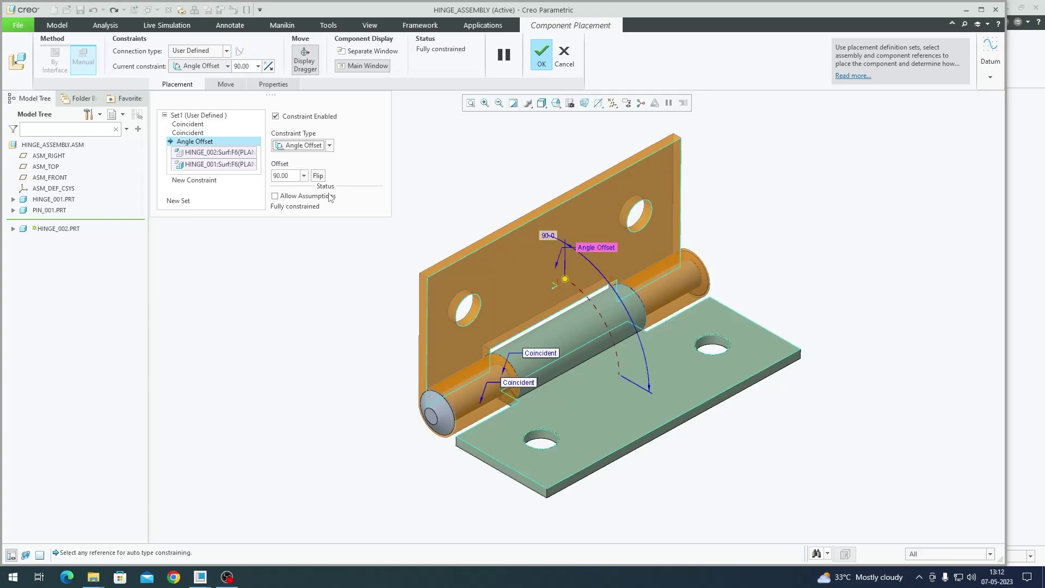
Delete the angle offset constraint of HINGE_002 and convert its remaining user-defined constraints into a Pin connection.
{"action": "scroll", "coordinate": [536, 449], "scroll_direction": "up", "scroll_amount": 2}
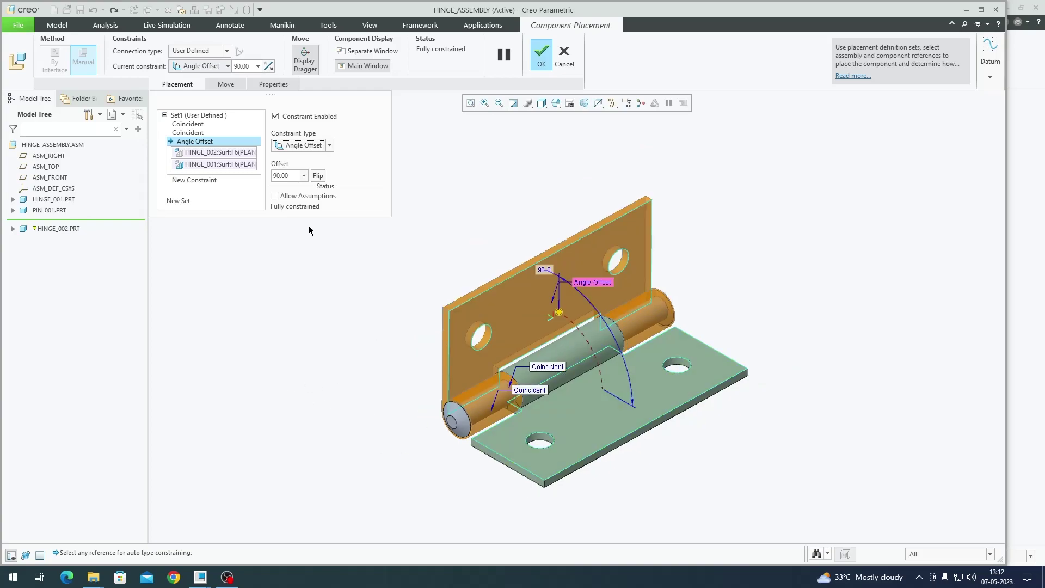
{"action": "right_click", "coordinate": [221, 141]}
{"action": "left_click", "coordinate": [239, 149]}
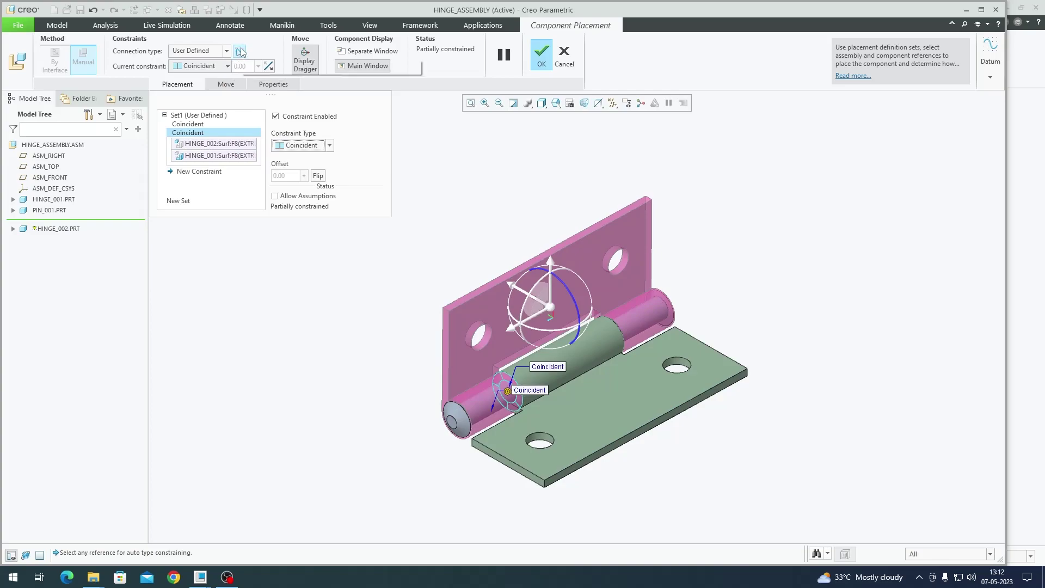
{"action": "left_click", "coordinate": [242, 53]}
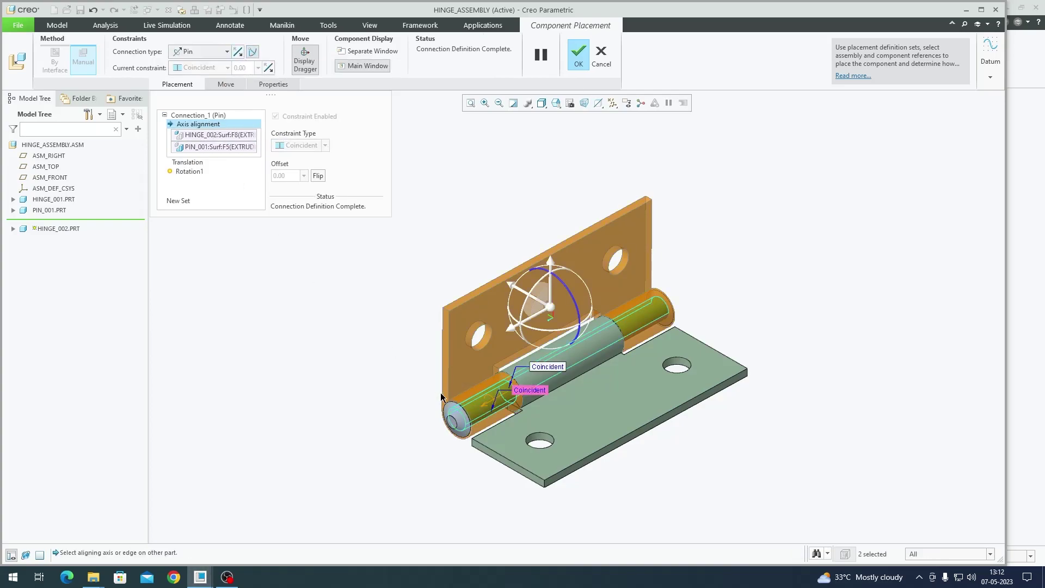
Define the Pin connection's rotation axis with the HINGE_002 plate face as component zero reference and the HINGE_001 plate face as assembly zero reference.
{"action": "scroll", "coordinate": [476, 410], "scroll_direction": "up", "scroll_amount": 1}
{"action": "left_click", "coordinate": [186, 162]}
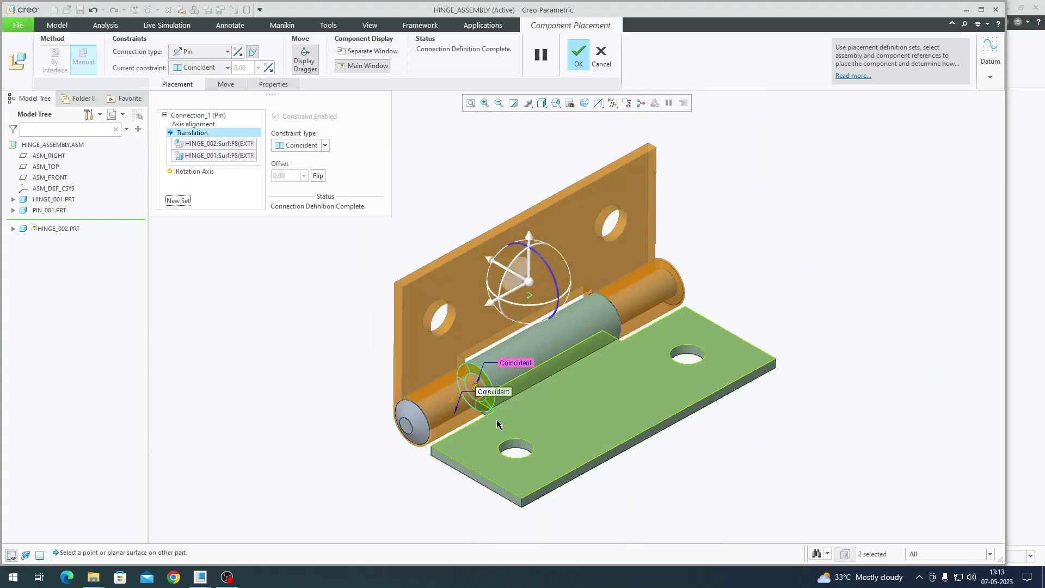
{"action": "left_click", "coordinate": [194, 171]}
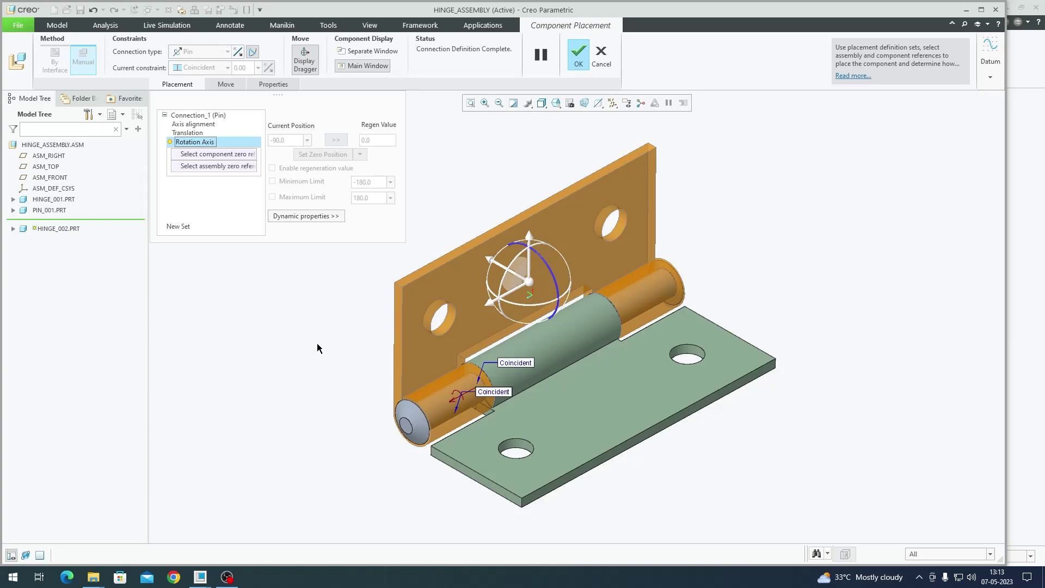
{"action": "left_click", "coordinate": [257, 153]}
{"action": "left_click", "coordinate": [445, 348]}
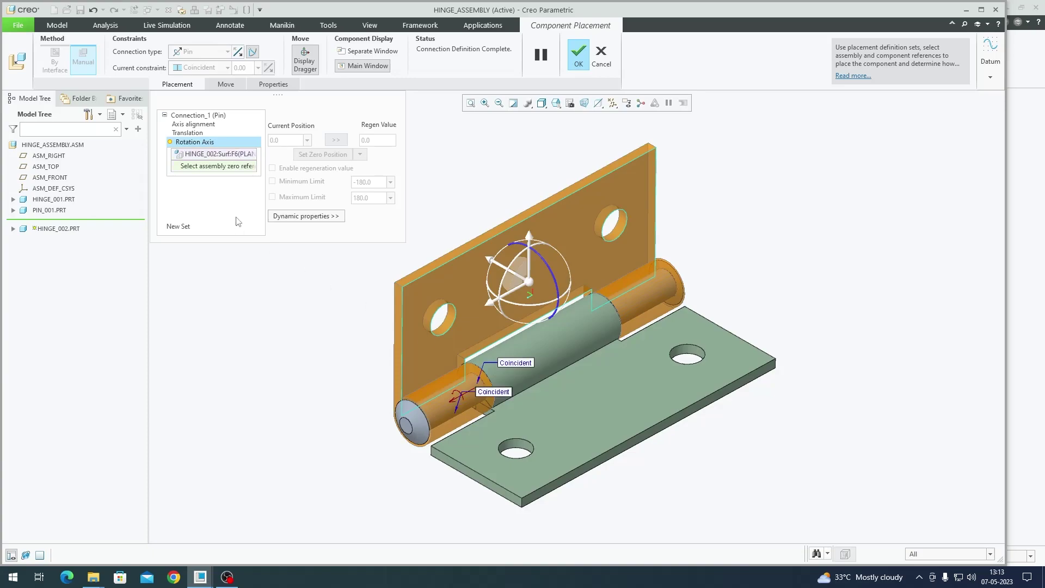
{"action": "left_click", "coordinate": [574, 413]}
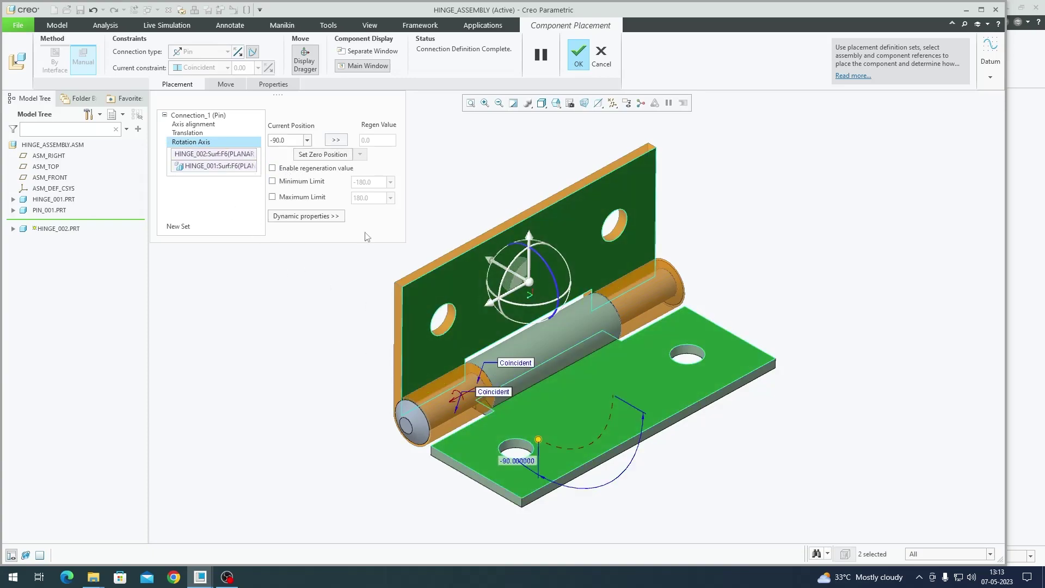
Set the rotation axis's current position to 0 and make the flat-open hinge its zero position.
{"action": "double_click", "coordinate": [288, 141]}
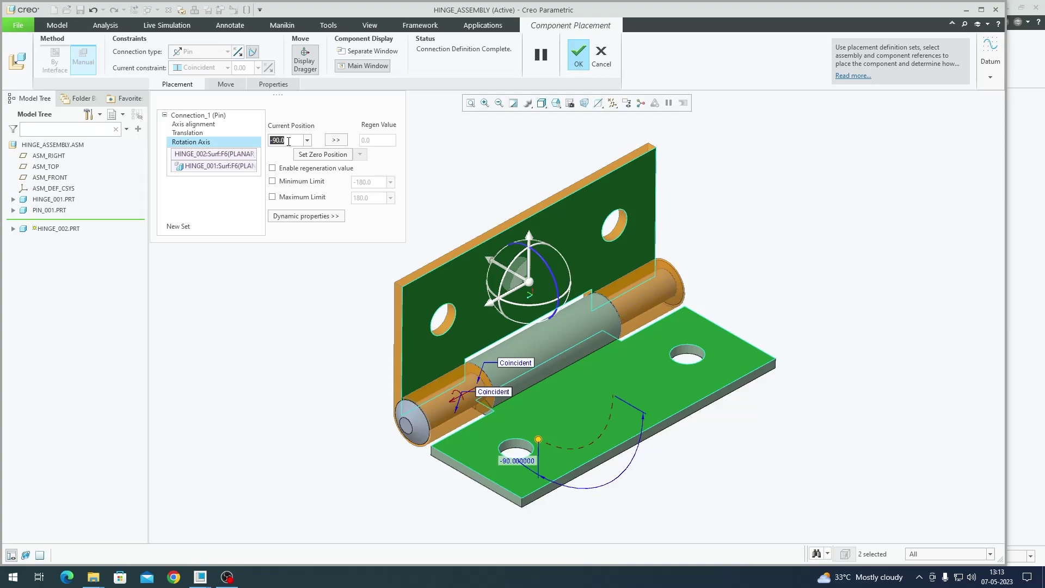
{"action": "type", "text": "0"}
{"action": "key", "text": "Return"}
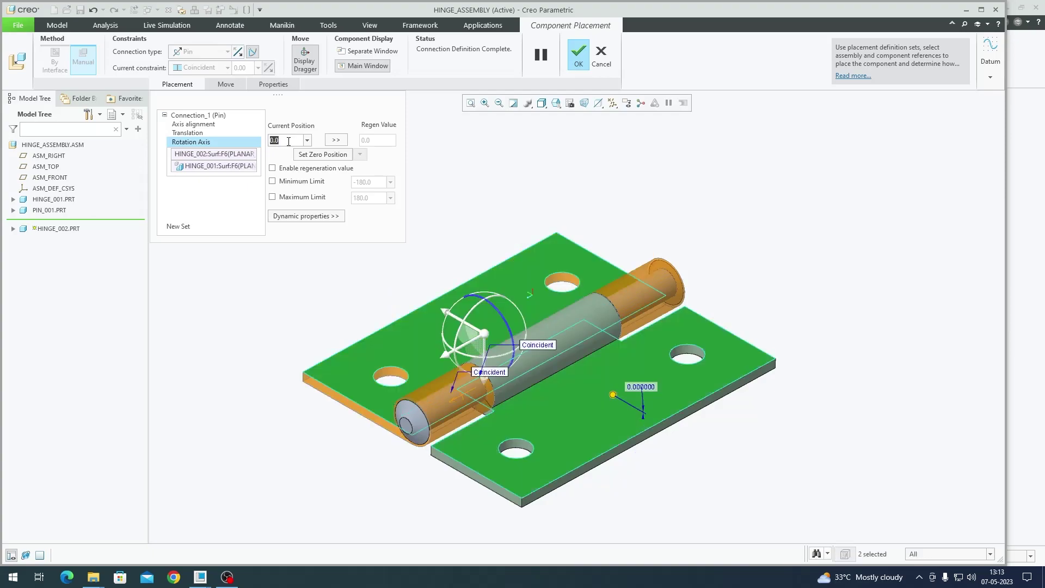
{"action": "left_click", "coordinate": [326, 156]}
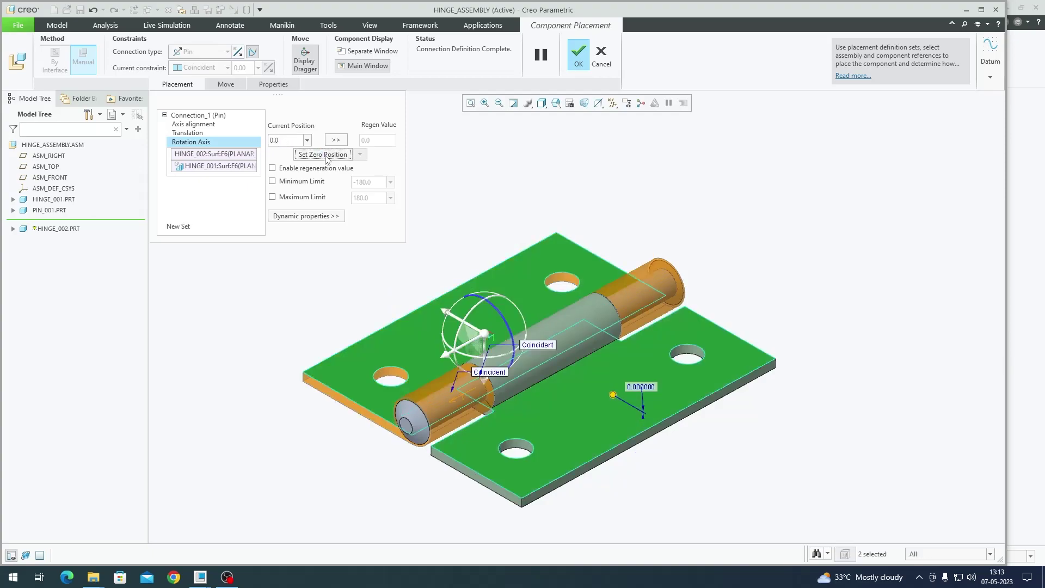
Enable the regeneration value, rotate HINGE_002 to a current position of -90 and make that the zero position.
{"action": "left_click", "coordinate": [273, 168]}
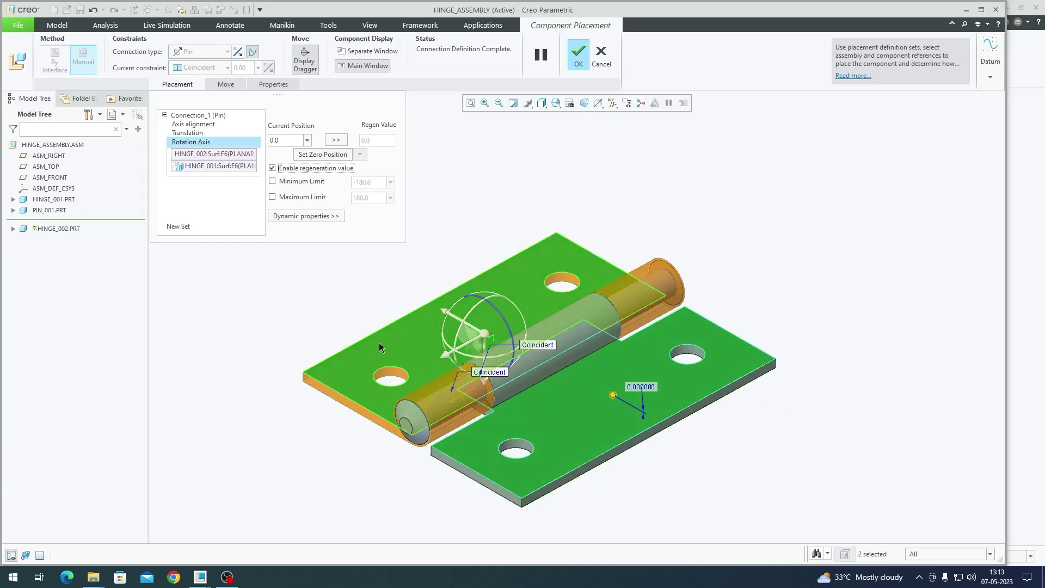
{"action": "left_click_drag", "start_coordinate": [613, 397], "coordinate": [530, 417]}
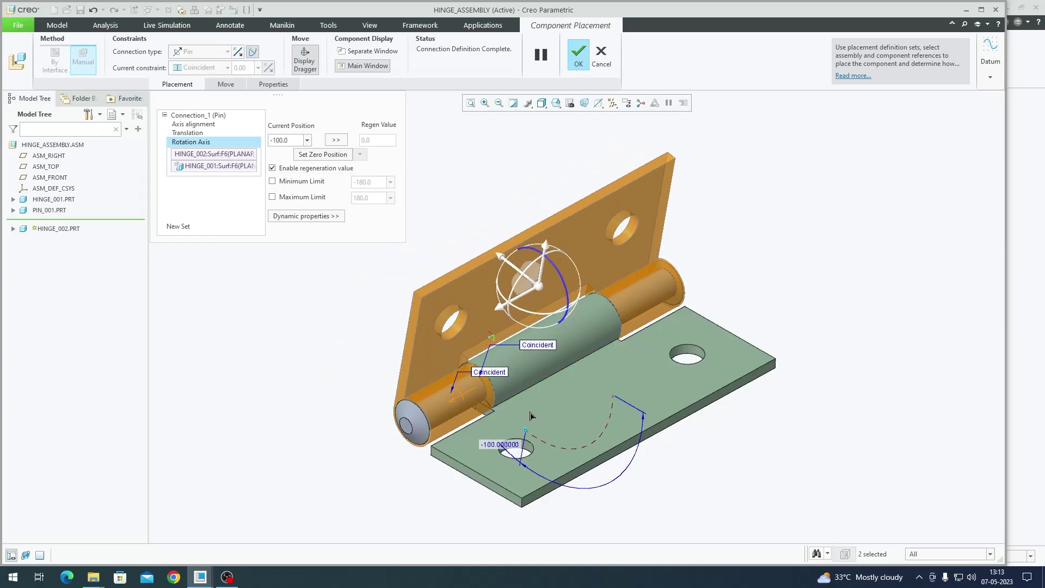
{"action": "double_click", "coordinate": [289, 139]}
{"action": "type", "text": "-90"}
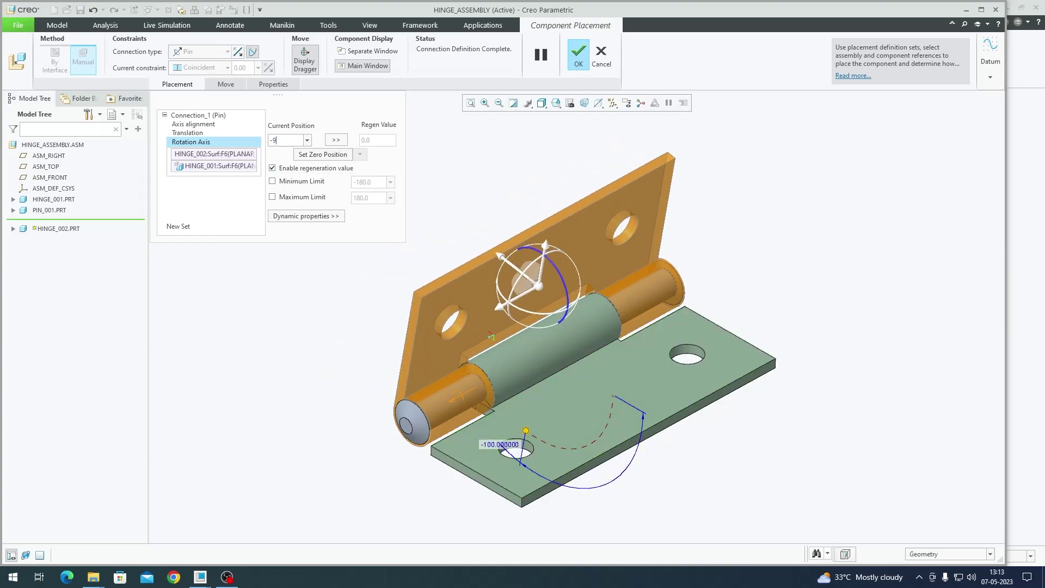
{"action": "key", "text": "Return"}
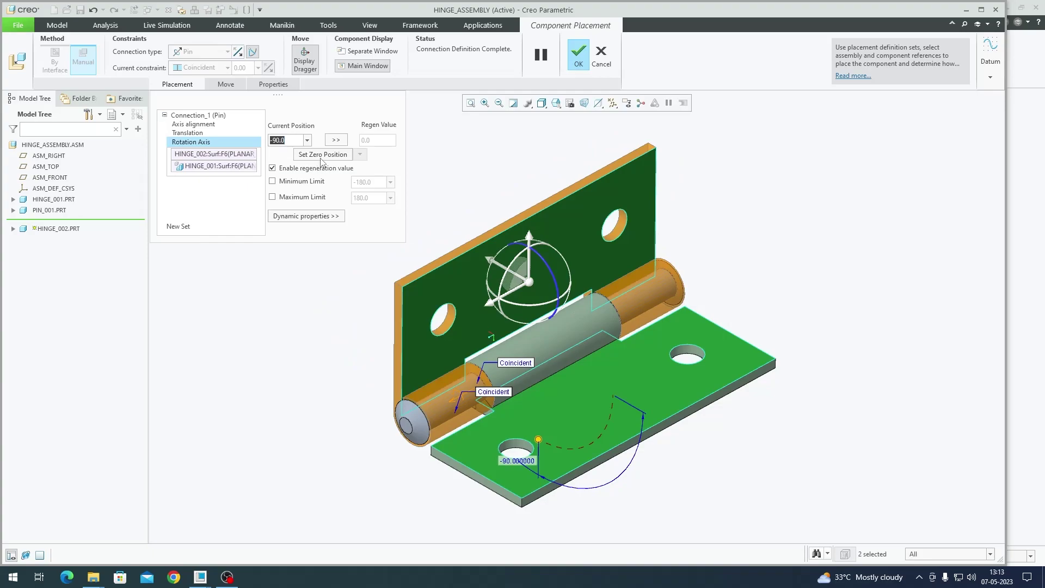
{"action": "left_click", "coordinate": [321, 158]}
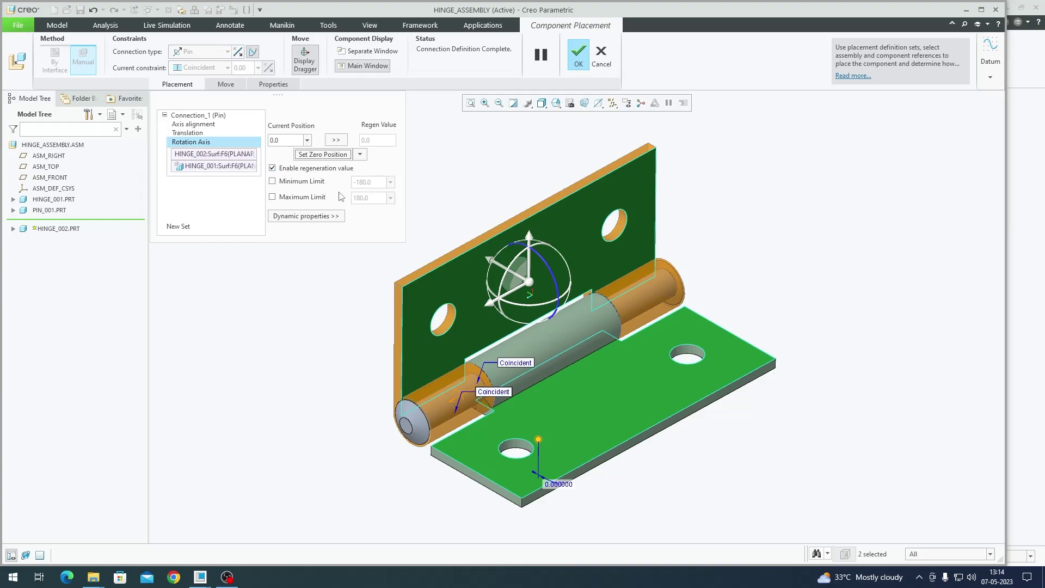
Enable the rotation axis's minimum and maximum limits, then try rotating HINGE_002 and reset its current position to 0.
{"action": "left_click", "coordinate": [304, 183]}
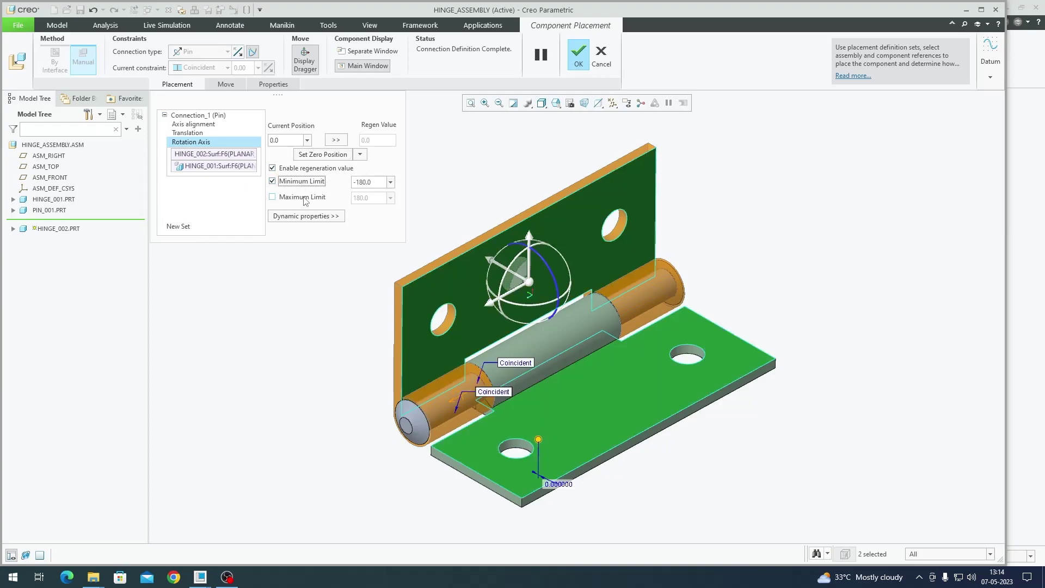
{"action": "left_click", "coordinate": [307, 198]}
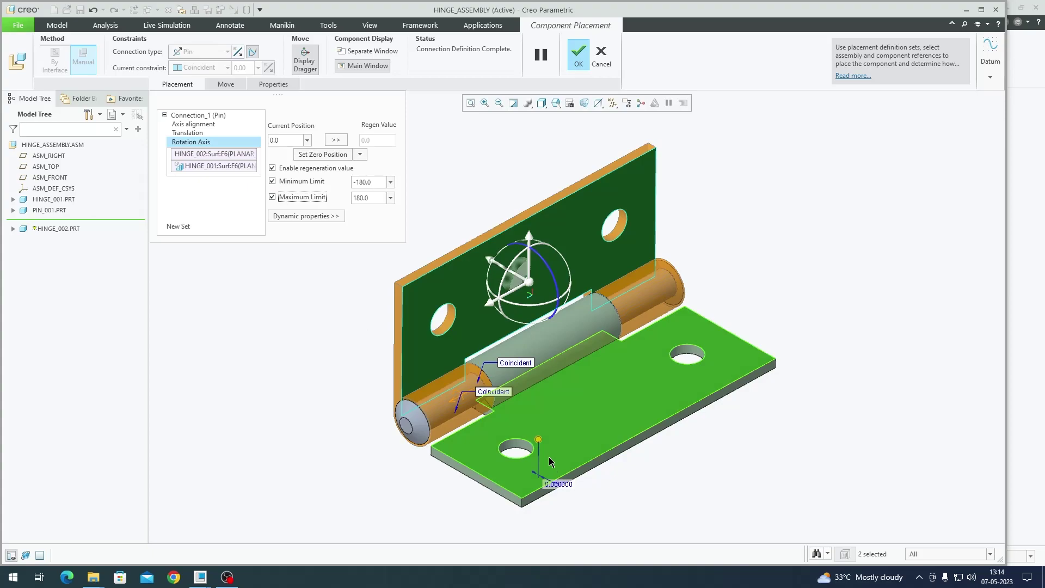
{"action": "left_click_drag", "start_coordinate": [538, 440], "coordinate": [305, 163]}
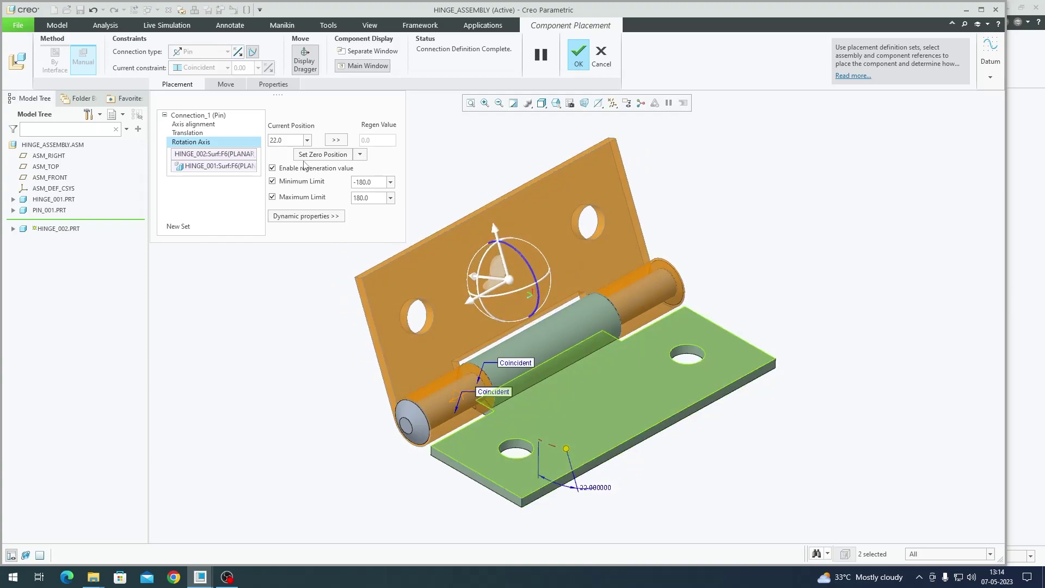
{"action": "double_click", "coordinate": [293, 139]}
{"action": "type", "text": "0"}
{"action": "key", "text": "Return"}
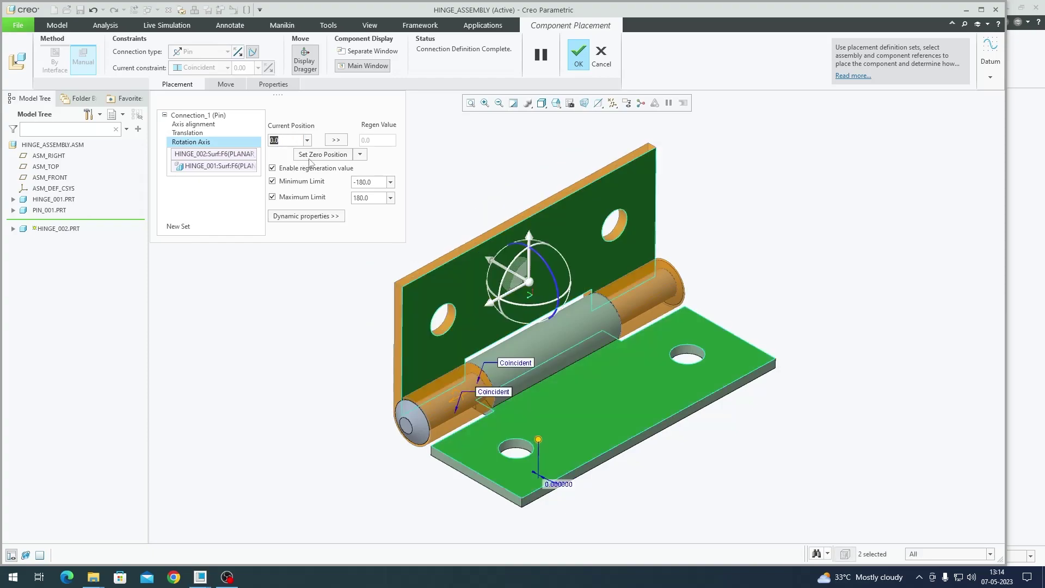
Set the rotation axis's minimum limit to 0 and its maximum limit to 90.
{"action": "double_click", "coordinate": [370, 183]}
{"action": "type", "text": "0"}
{"action": "key", "text": "Return"}
{"action": "double_click", "coordinate": [368, 198]}
{"action": "type", "text": "90"}
{"action": "key", "text": "Return"}
Test the HINGE_002 rotation against its limits, reset the current position to 0 and accept the component placement.
{"action": "left_click_drag", "start_coordinate": [538, 440], "coordinate": [542, 482]}
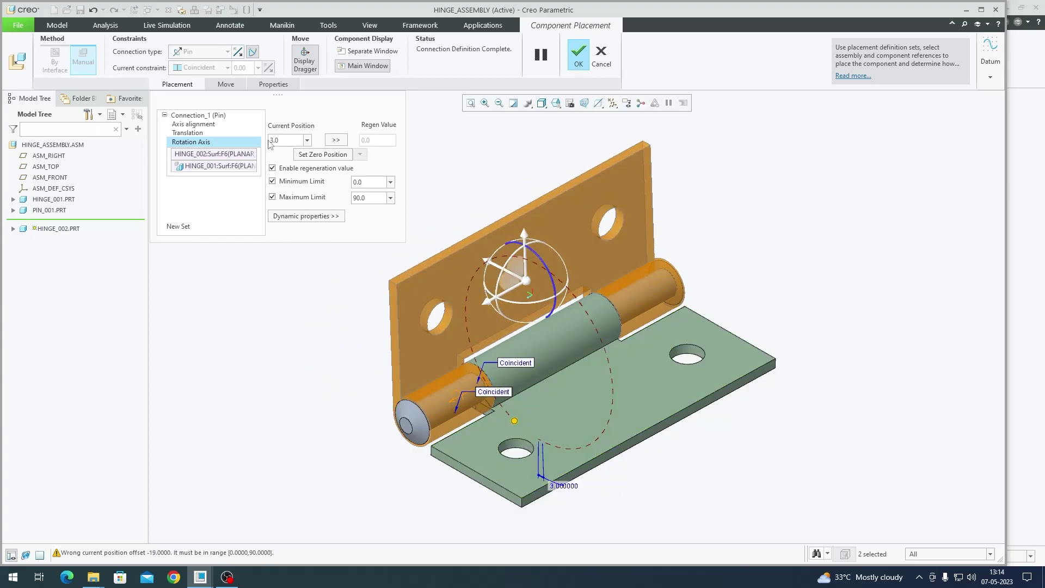
{"action": "double_click", "coordinate": [286, 141]}
{"action": "type", "text": "0"}
{"action": "key", "text": "Return"}
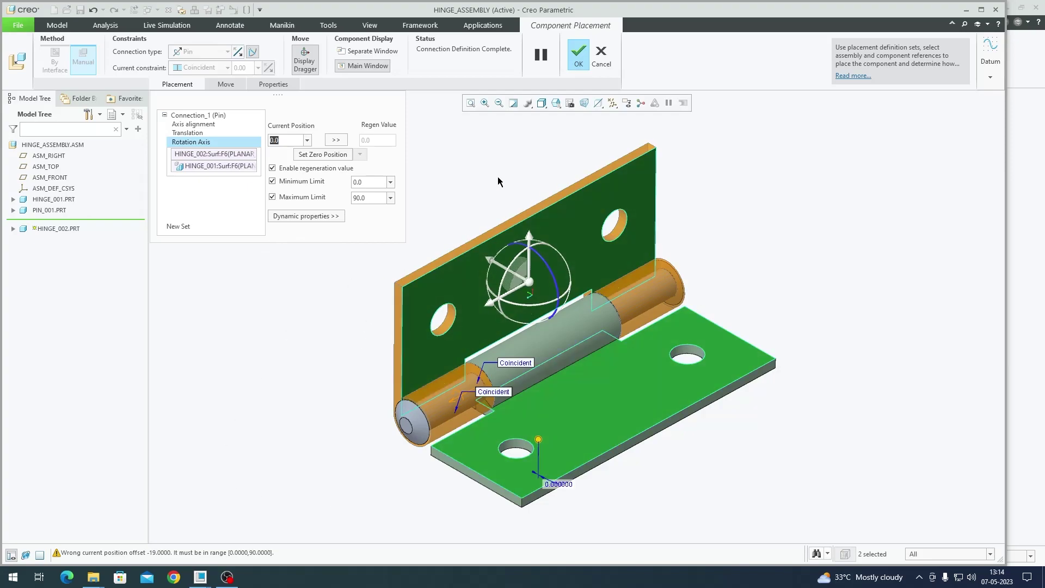
{"action": "left_click", "coordinate": [579, 58]}
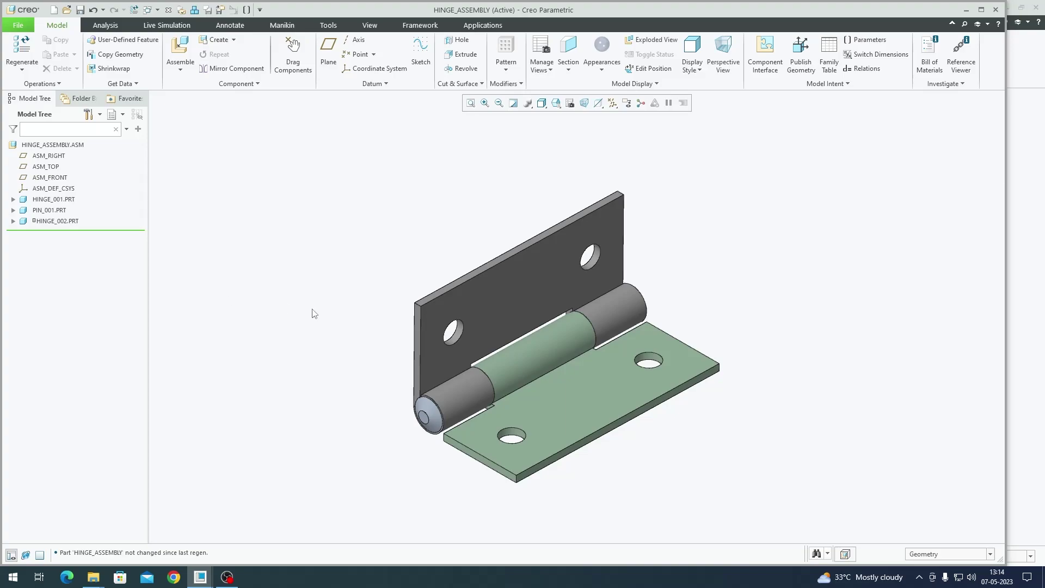
Test the hinge motion with Drag Components by swinging the HINGE_002 leaf open and back, then end dragging.
{"action": "left_click", "coordinate": [294, 47]}
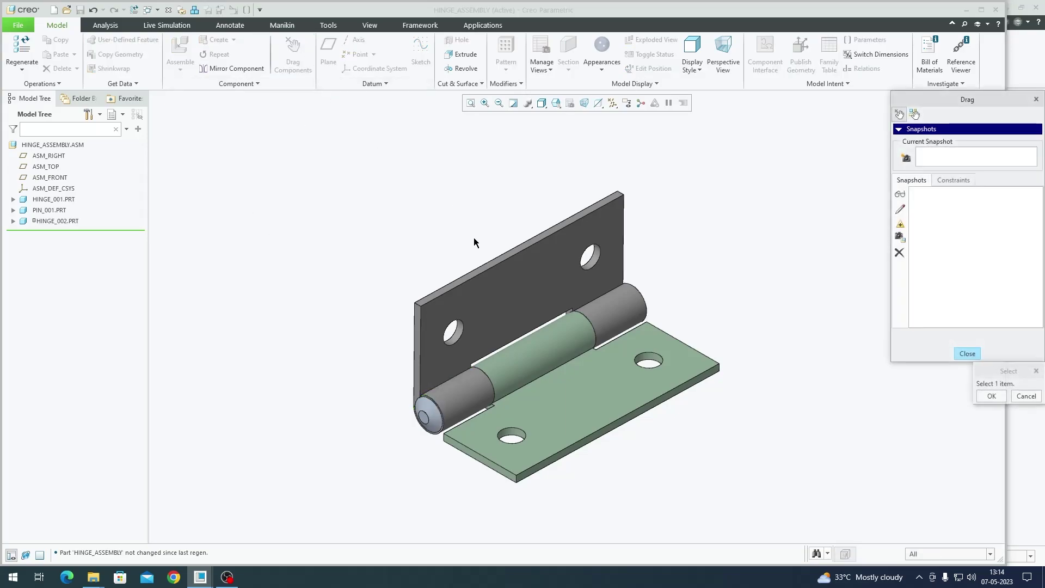
{"action": "left_click", "coordinate": [511, 276]}
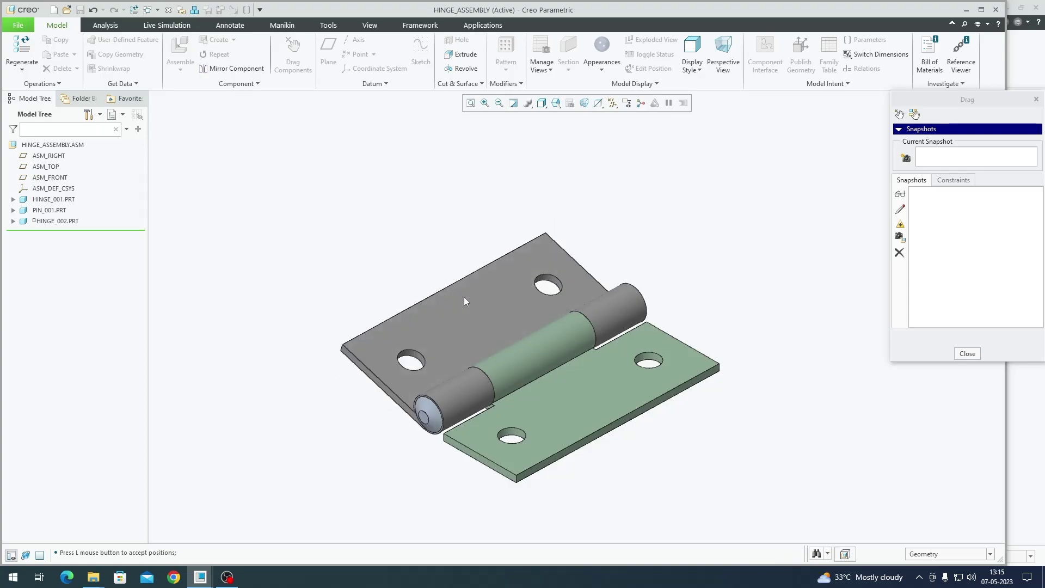
{"action": "left_click", "coordinate": [548, 288]}
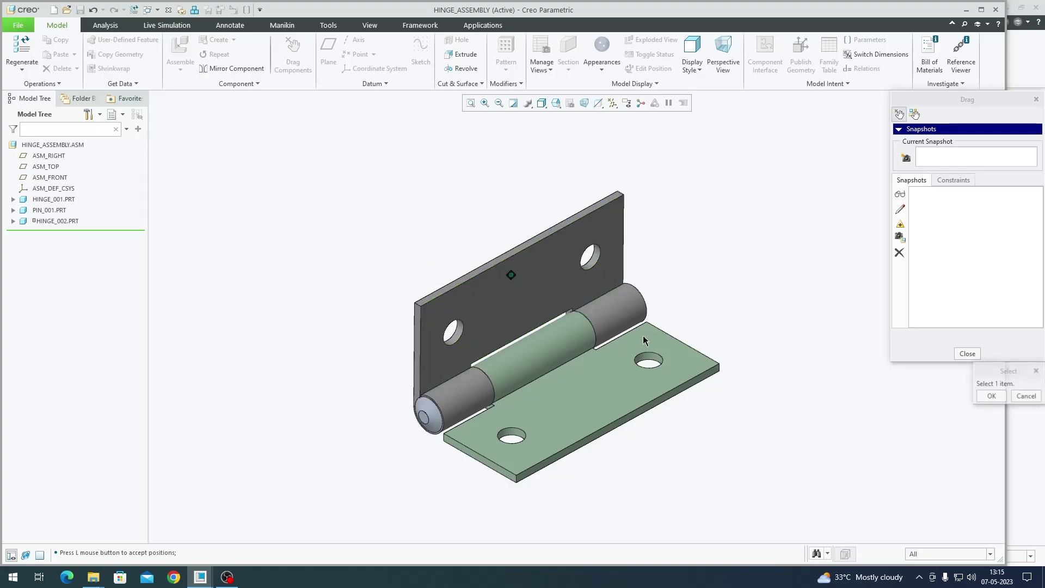
{"action": "left_click", "coordinate": [999, 397]}
{"action": "left_click", "coordinate": [967, 354]}
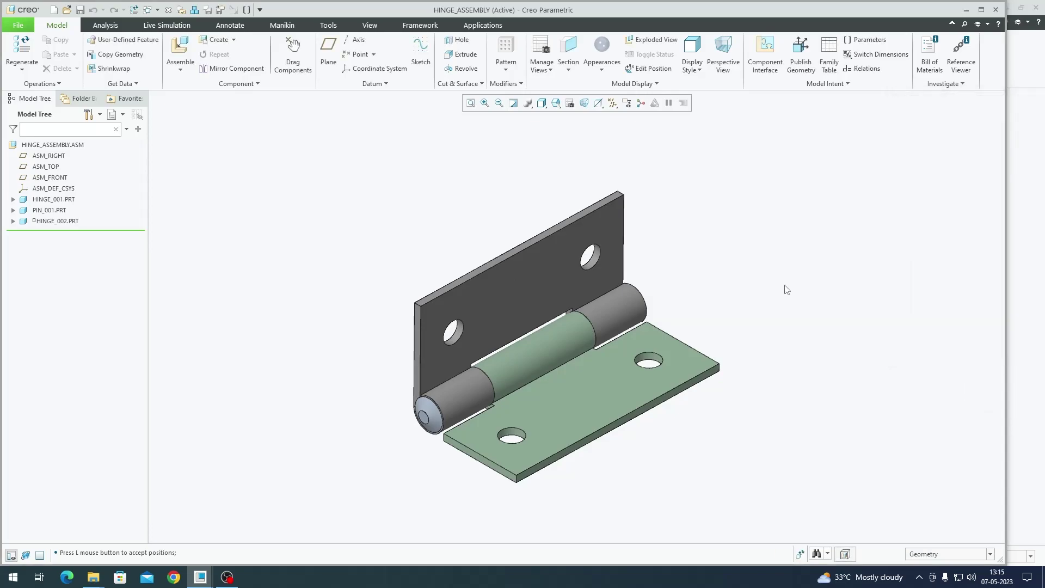
Test the hinge motion with Drag Components by swinging the upright leaf while viewing along the pin, then end dragging.
{"action": "middle_click_drag", "start_coordinate": [532, 308], "coordinate": [544, 245]}
{"action": "scroll", "coordinate": [544, 245], "scroll_direction": "up", "scroll_amount": 3}
{"action": "left_click", "coordinate": [293, 55]}
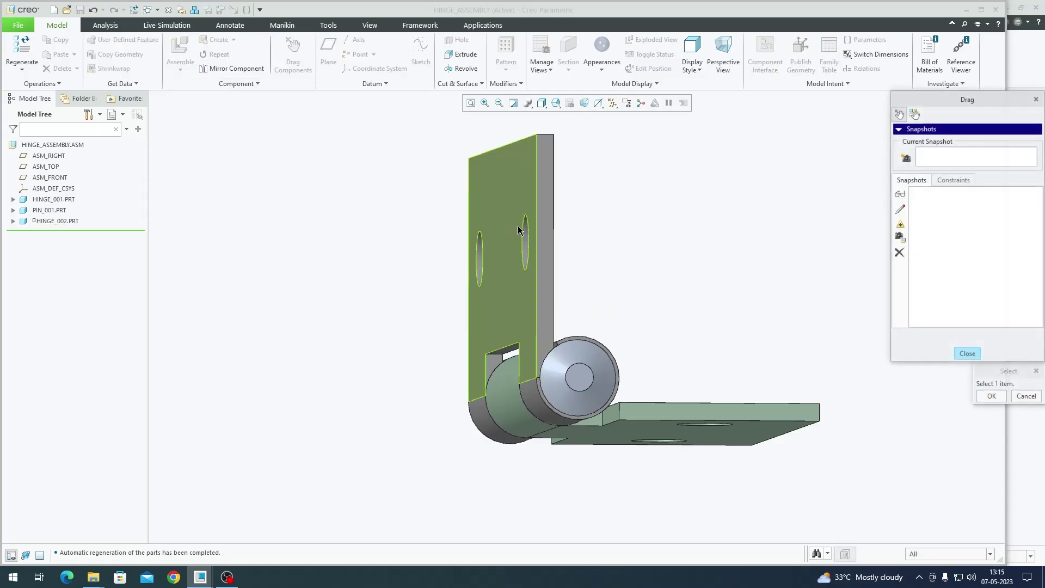
{"action": "left_click", "coordinate": [518, 227]}
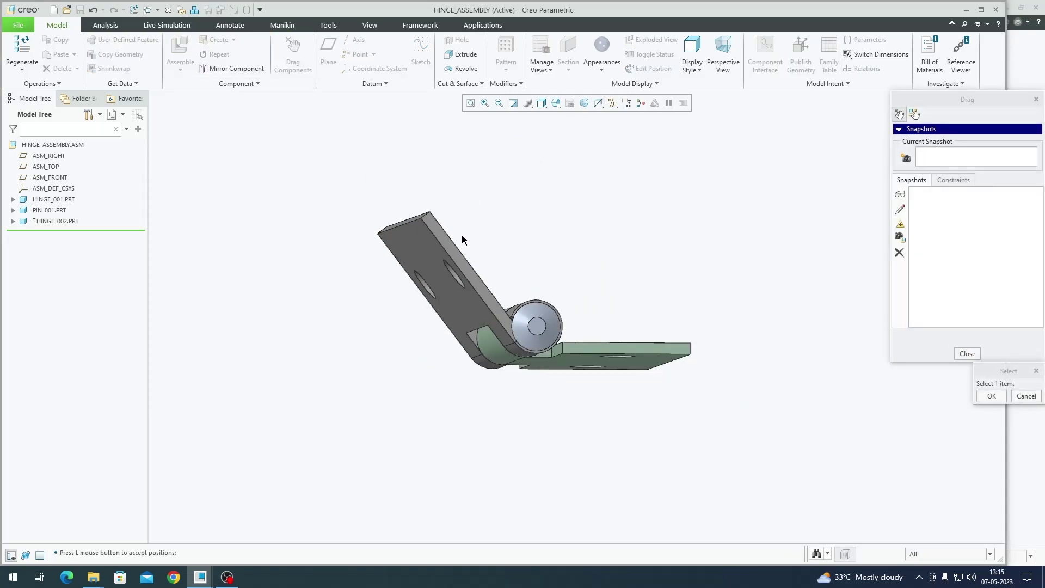
{"action": "left_click", "coordinate": [479, 305]}
{"action": "middle_click", "coordinate": [417, 324]}
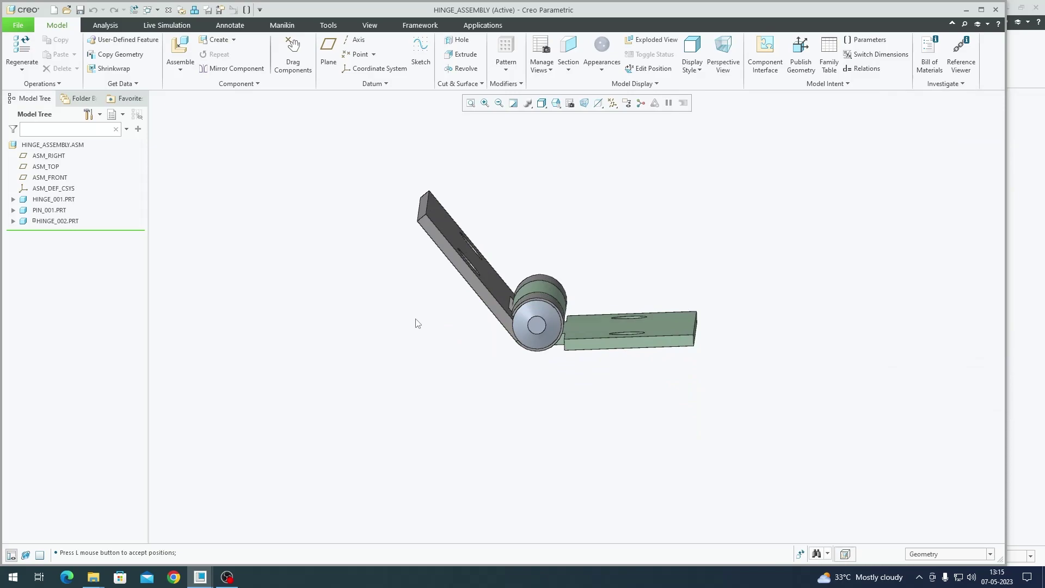
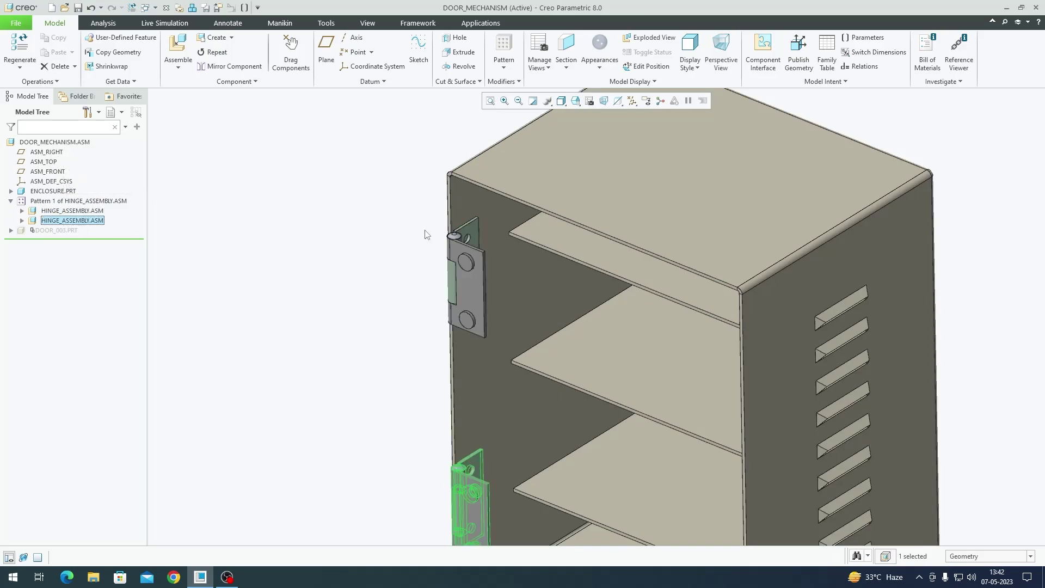
Open the placement definition of the first HINGE_ASSEMBLY in the DOOR_MECHANISM hinge pattern.
{"action": "scroll", "coordinate": [464, 234], "scroll_direction": "up", "scroll_amount": 5}
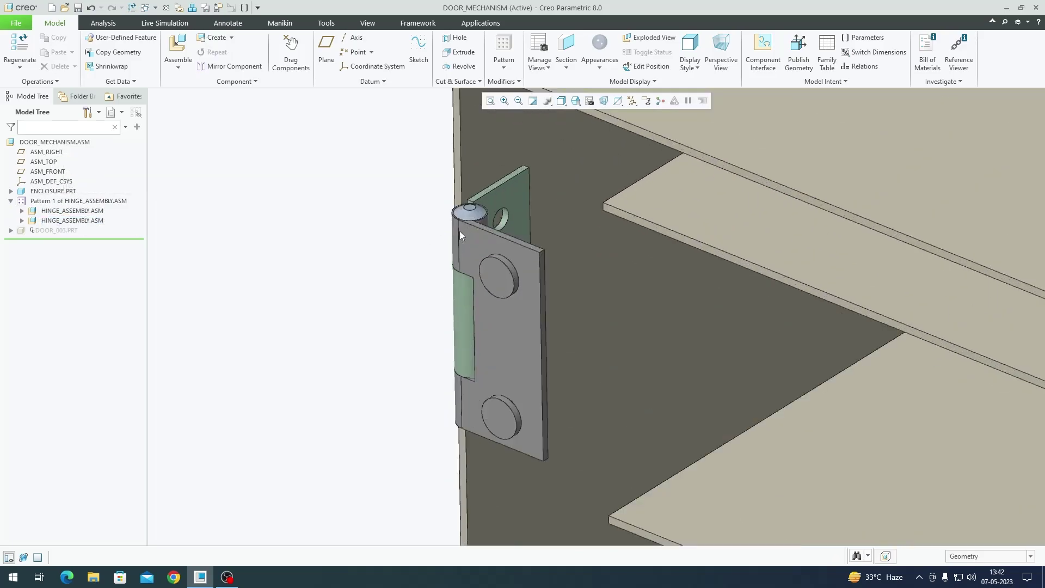
{"action": "left_click", "coordinate": [82, 211]}
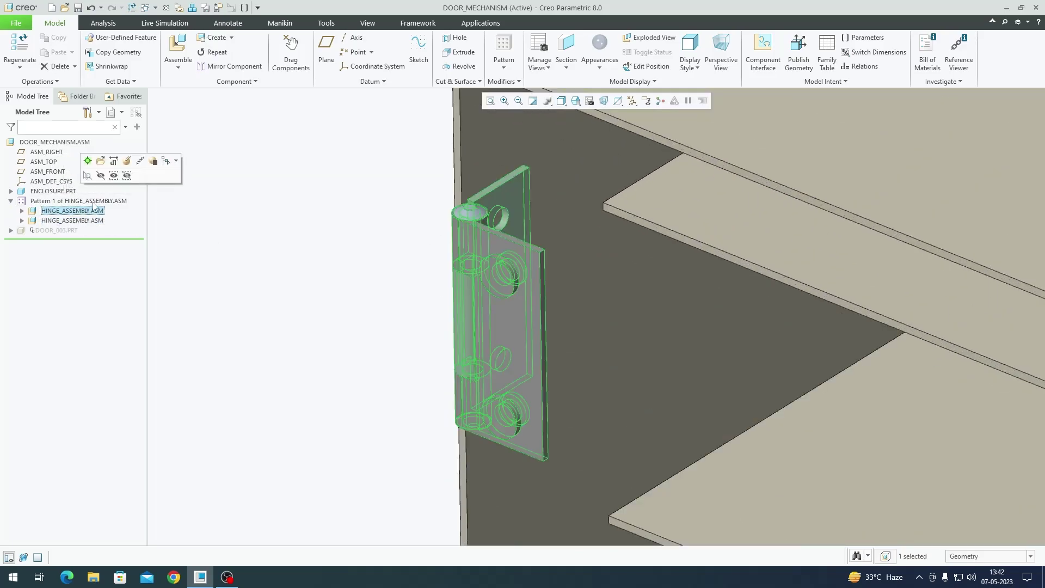
{"action": "left_click", "coordinate": [127, 163]}
Examine the first Distance constraint between the HINGE_001 surface and the enclosure's side wall.
{"action": "scroll", "coordinate": [468, 260], "scroll_direction": "down", "scroll_amount": 2}
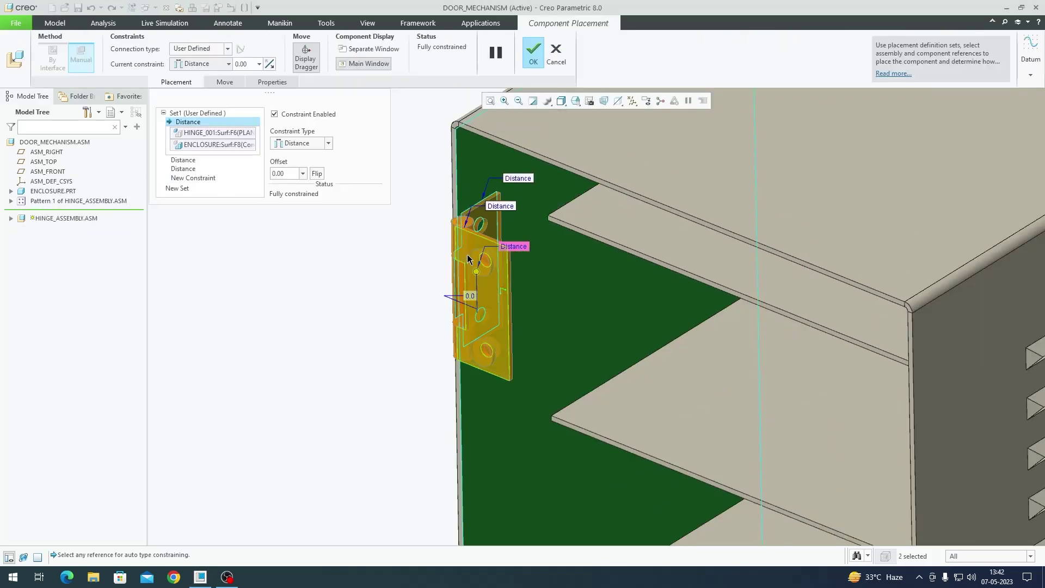
{"action": "scroll", "coordinate": [468, 259], "scroll_direction": "up", "scroll_amount": 3}
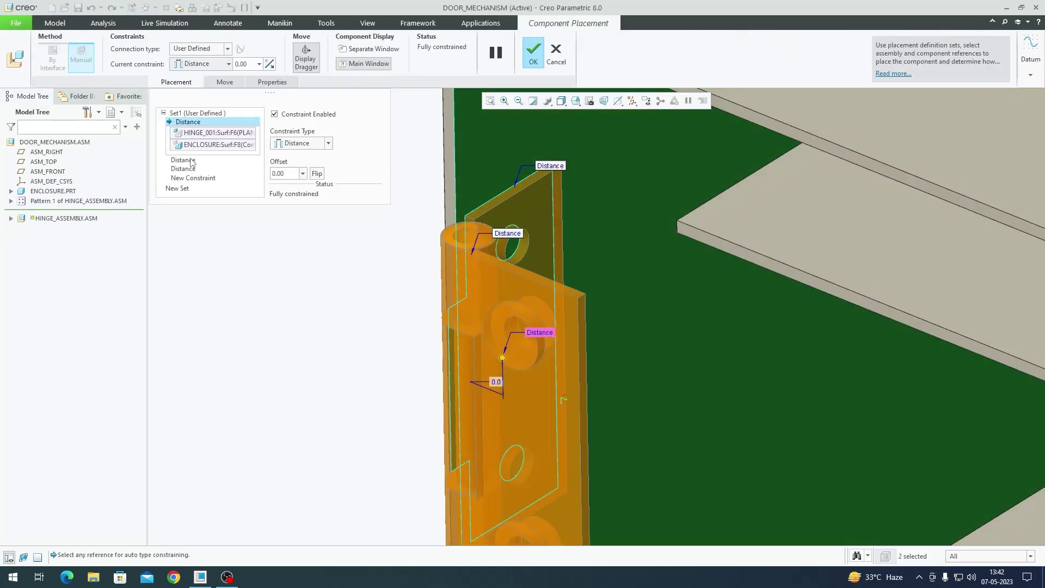
{"action": "scroll", "coordinate": [507, 194], "scroll_direction": "down", "scroll_amount": 4}
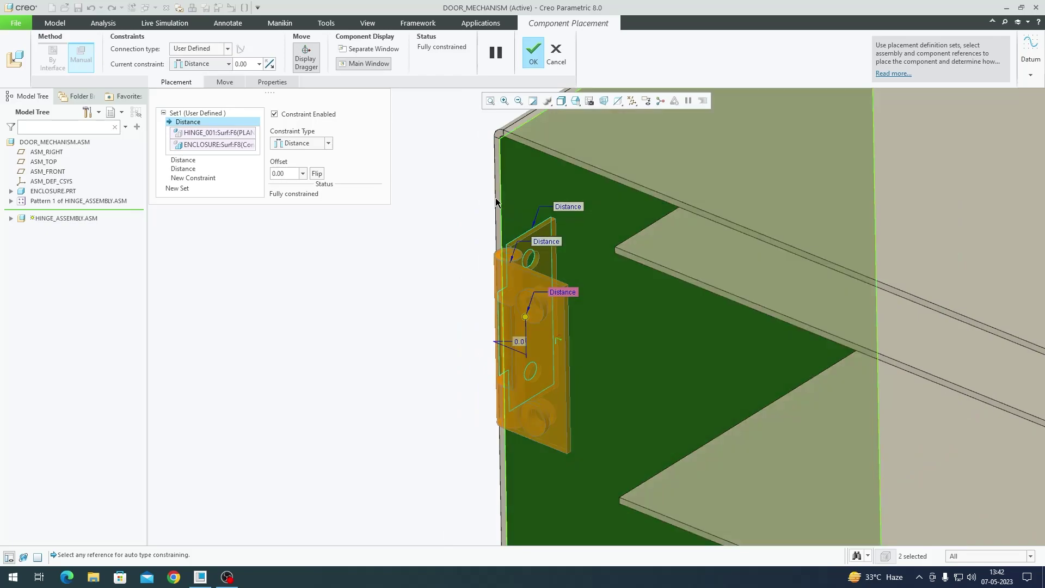
{"action": "scroll", "coordinate": [516, 233], "scroll_direction": "up", "scroll_amount": 4}
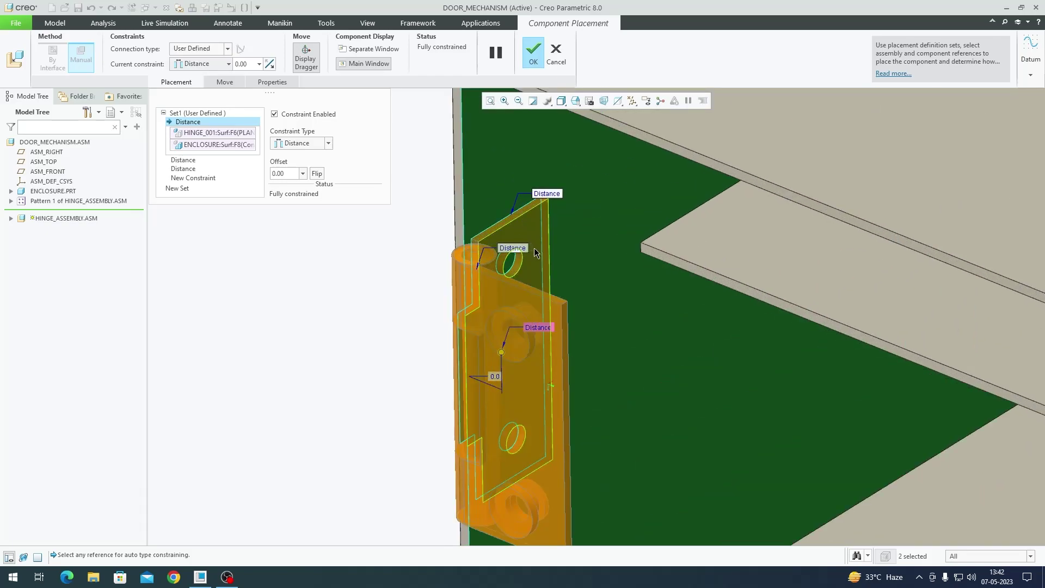
{"action": "scroll", "coordinate": [497, 240], "scroll_direction": "down", "scroll_amount": 2}
{"action": "middle_click_drag", "start_coordinate": [504, 374], "coordinate": [459, 327]}
{"action": "scroll", "coordinate": [439, 276], "scroll_direction": "down", "scroll_amount": 3}
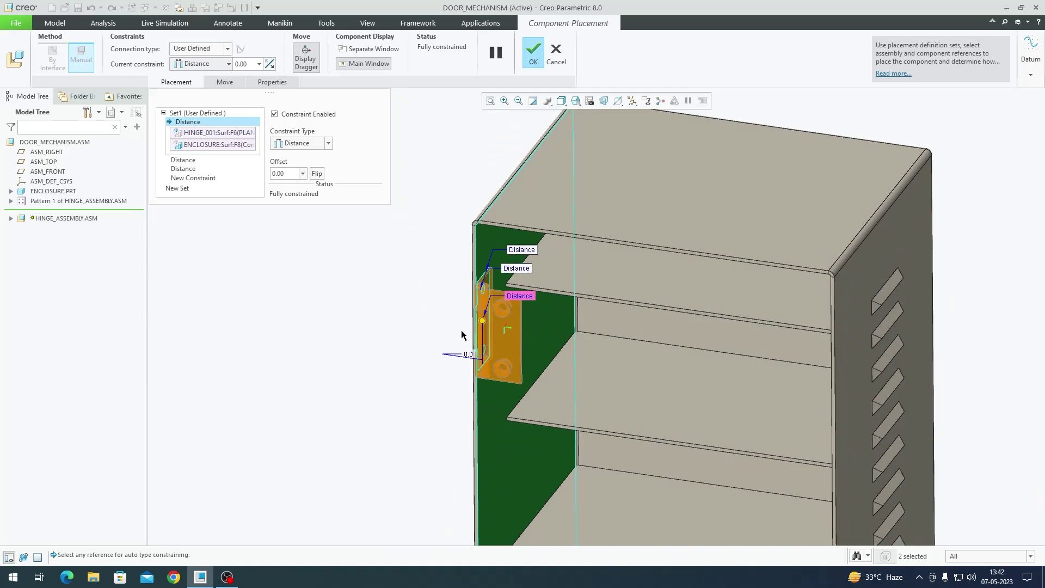
{"action": "scroll", "coordinate": [505, 332], "scroll_direction": "up", "scroll_amount": 3}
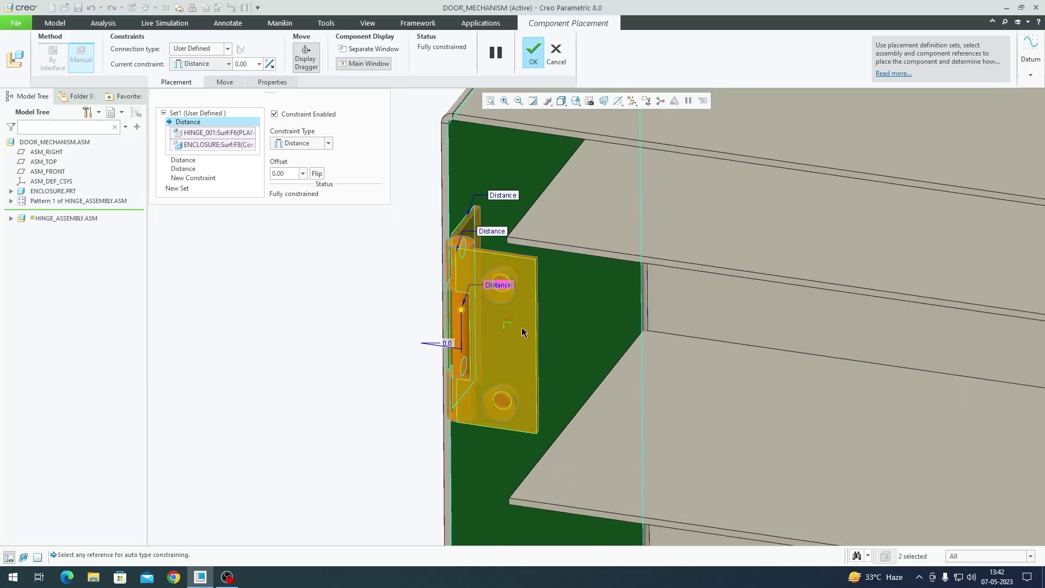
{"action": "scroll", "coordinate": [505, 354], "scroll_direction": "down", "scroll_amount": 3}
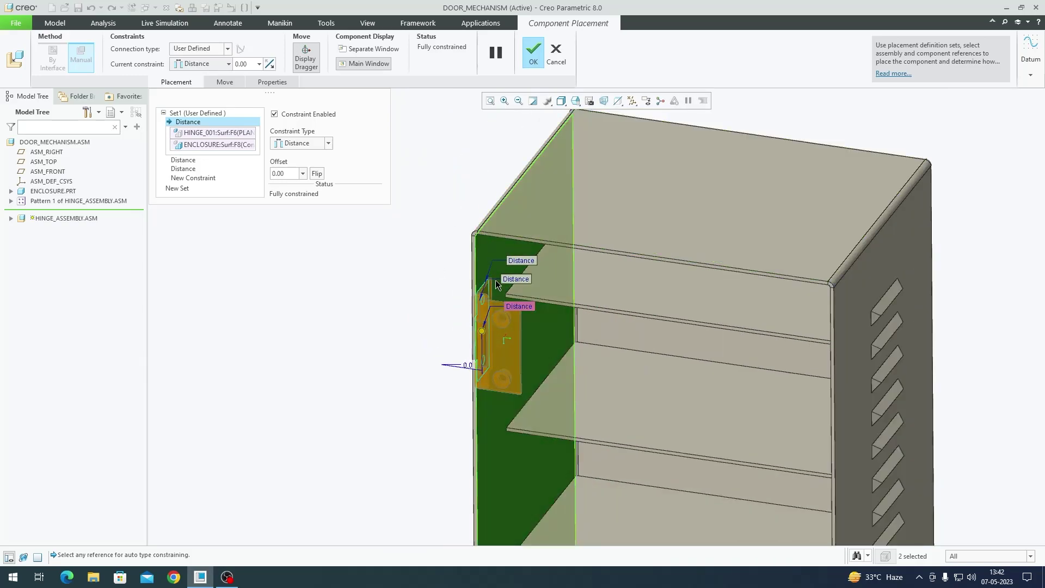
{"action": "scroll", "coordinate": [481, 290], "scroll_direction": "up", "scroll_amount": 3}
{"action": "scroll", "coordinate": [481, 290], "scroll_direction": "down", "scroll_amount": 2}
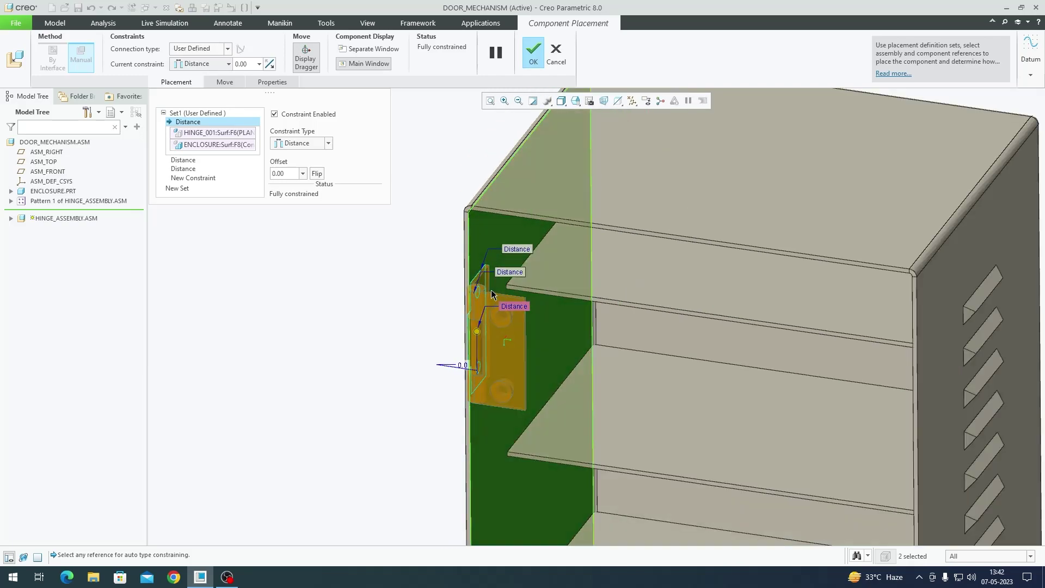
{"action": "scroll", "coordinate": [435, 295], "scroll_direction": "up", "scroll_amount": 3}
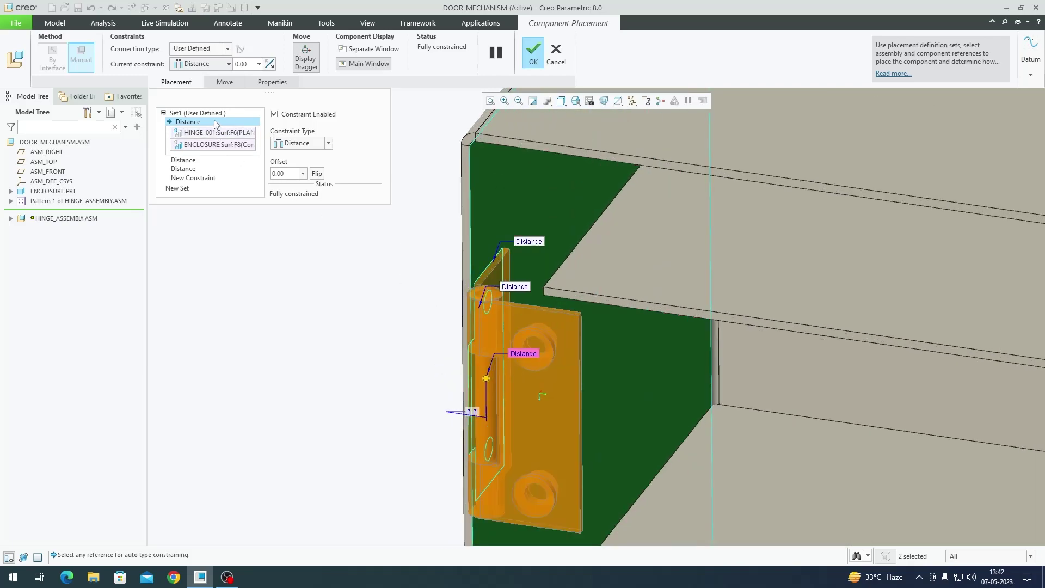
Review the hinge's second and third Distance constraints and their HINGE_001 and ENCLOSURE reference surfaces.
{"action": "left_click", "coordinate": [526, 241]}
{"action": "middle_click_drag", "start_coordinate": [525, 242], "coordinate": [488, 273]}
{"action": "middle_click_drag", "start_coordinate": [545, 220], "coordinate": [473, 326]}
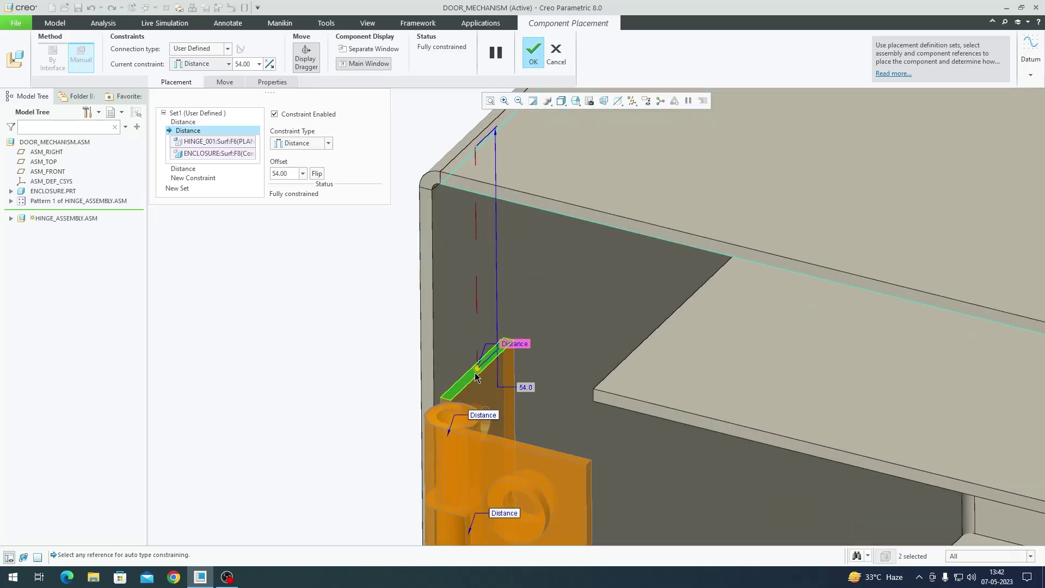
{"action": "left_click", "coordinate": [181, 169]}
{"action": "scroll", "coordinate": [452, 266], "scroll_direction": "down", "scroll_amount": 8}
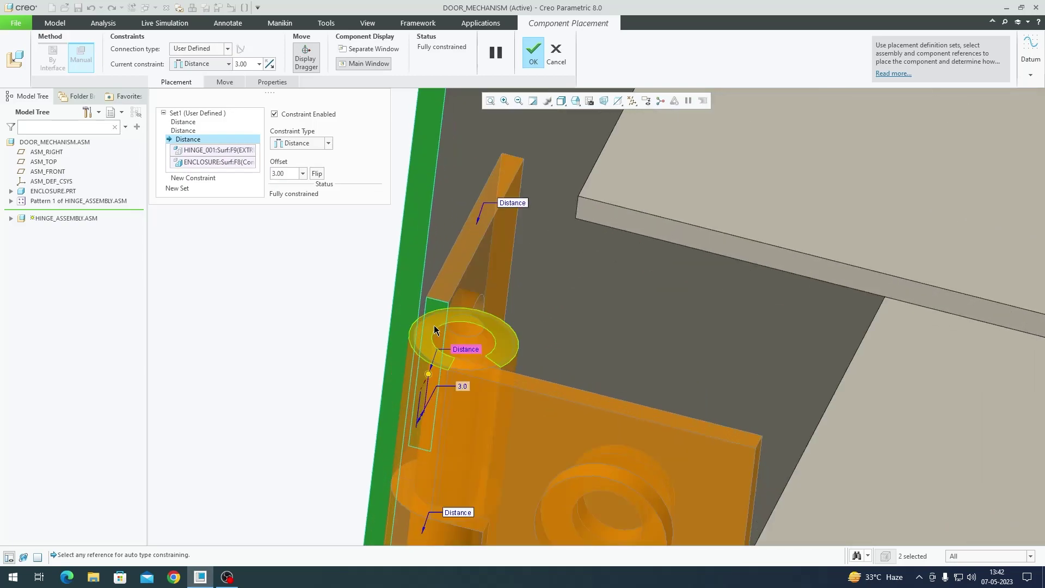
{"action": "scroll", "coordinate": [413, 299], "scroll_direction": "up", "scroll_amount": 8}
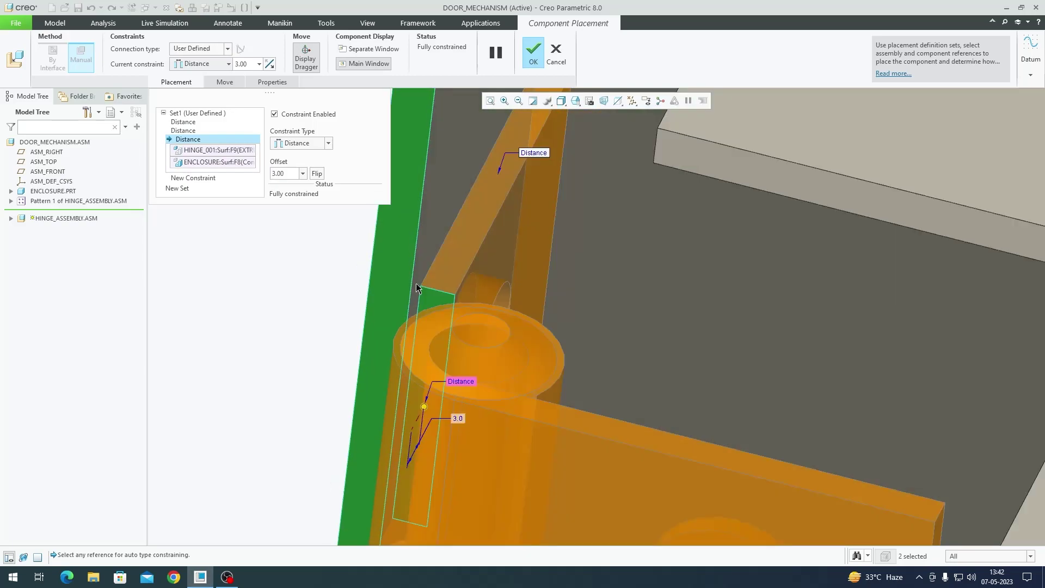
Recheck the second and first Distance constraints against the enclosure, then accept the hinge placement without changes.
{"action": "left_click", "coordinate": [184, 132]}
{"action": "scroll", "coordinate": [482, 278], "scroll_direction": "up", "scroll_amount": 5}
{"action": "left_click", "coordinate": [194, 123]}
{"action": "scroll", "coordinate": [479, 305], "scroll_direction": "up", "scroll_amount": 3}
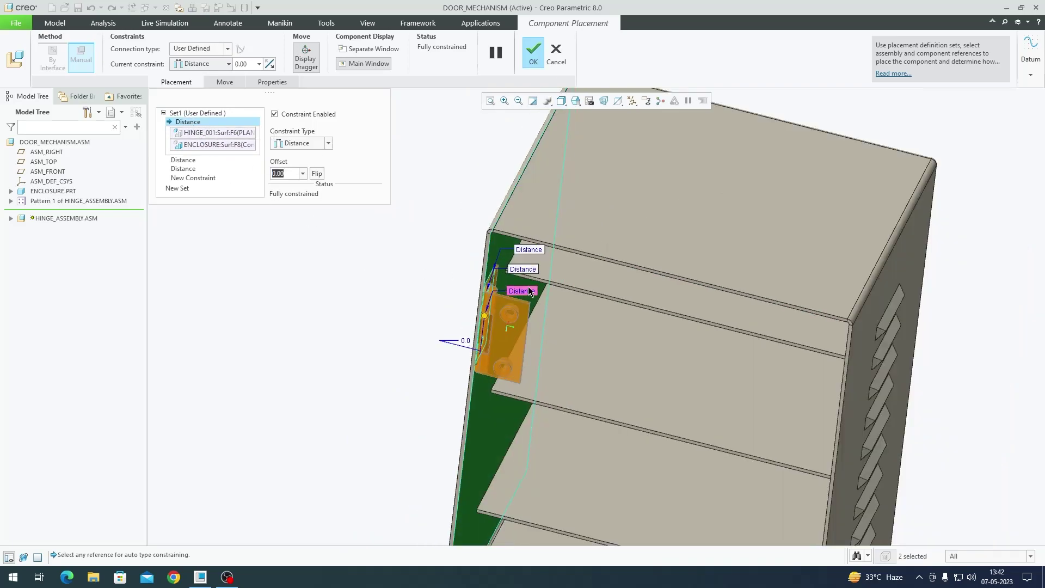
{"action": "scroll", "coordinate": [478, 277], "scroll_direction": "down", "scroll_amount": 8}
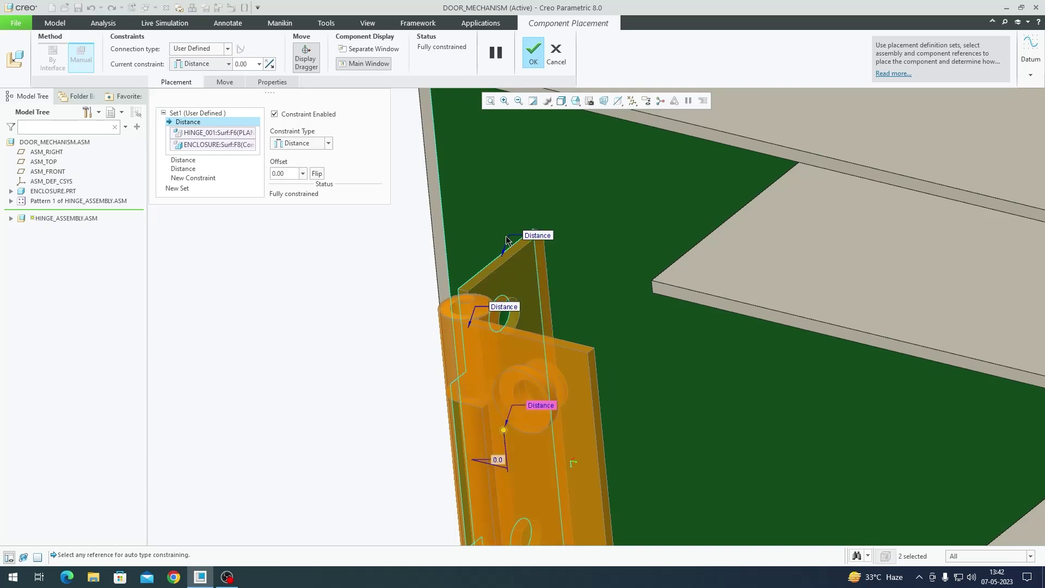
{"action": "scroll", "coordinate": [490, 267], "scroll_direction": "up", "scroll_amount": 4}
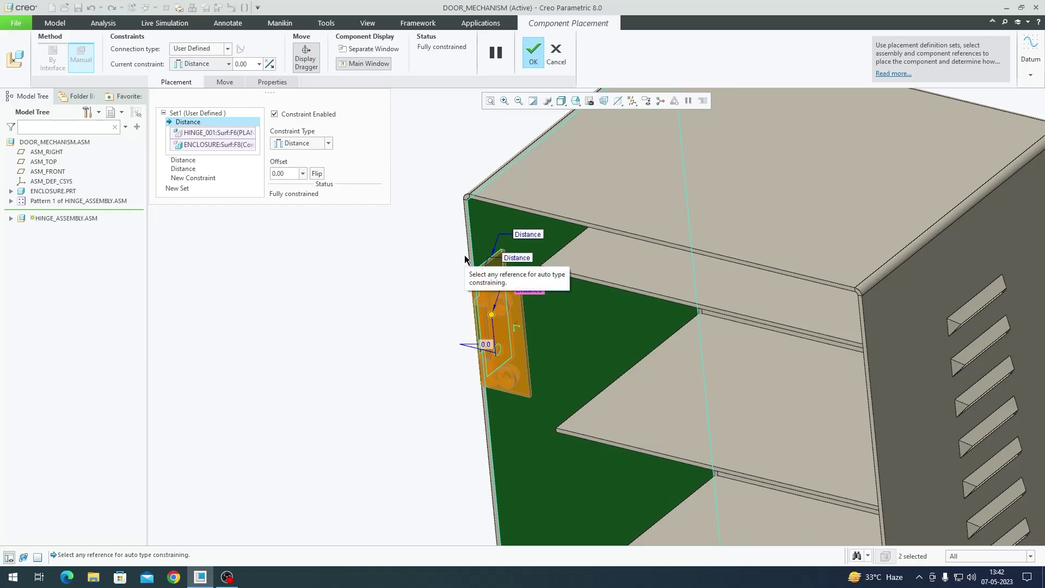
{"action": "scroll", "coordinate": [512, 334], "scroll_direction": "down", "scroll_amount": 3}
{"action": "scroll", "coordinate": [502, 318], "scroll_direction": "up", "scroll_amount": 5}
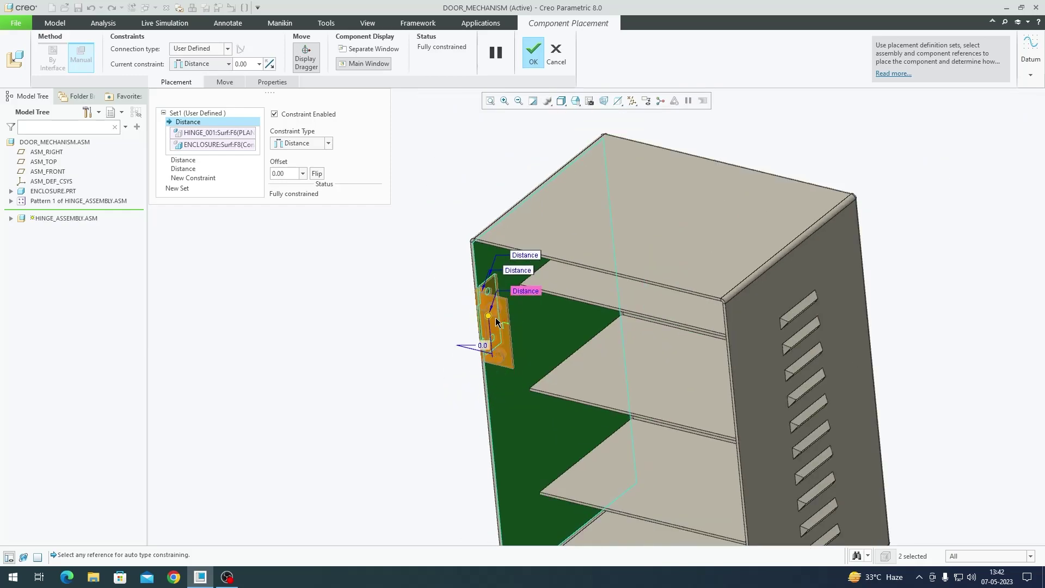
{"action": "left_click", "coordinate": [533, 52]}
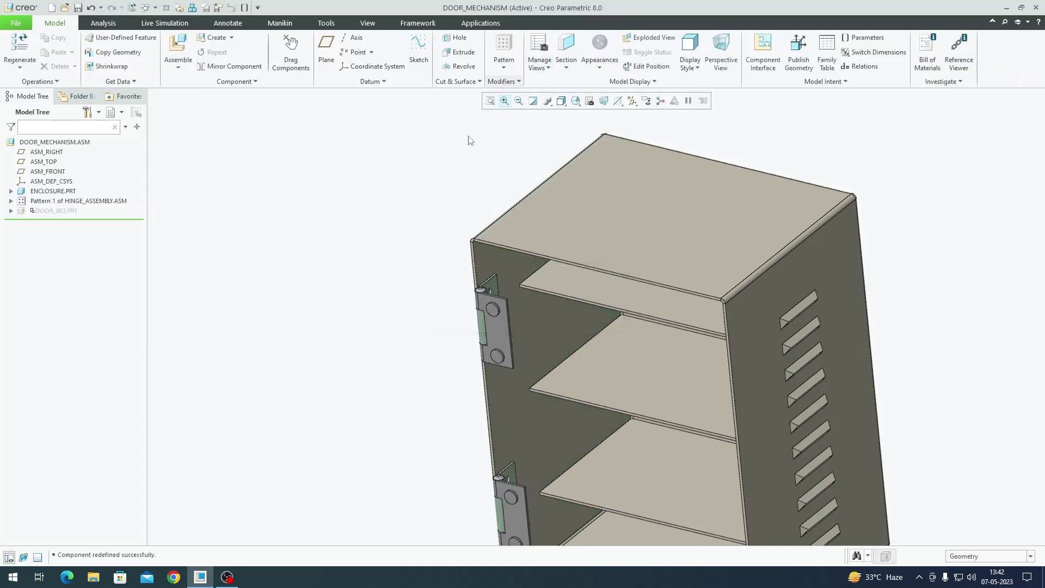
Select the HINGE_ASSEMBLY pattern to inspect both hinges on the enclosure, then clear the selection.
{"action": "scroll", "coordinate": [401, 187], "scroll_direction": "up", "scroll_amount": 3}
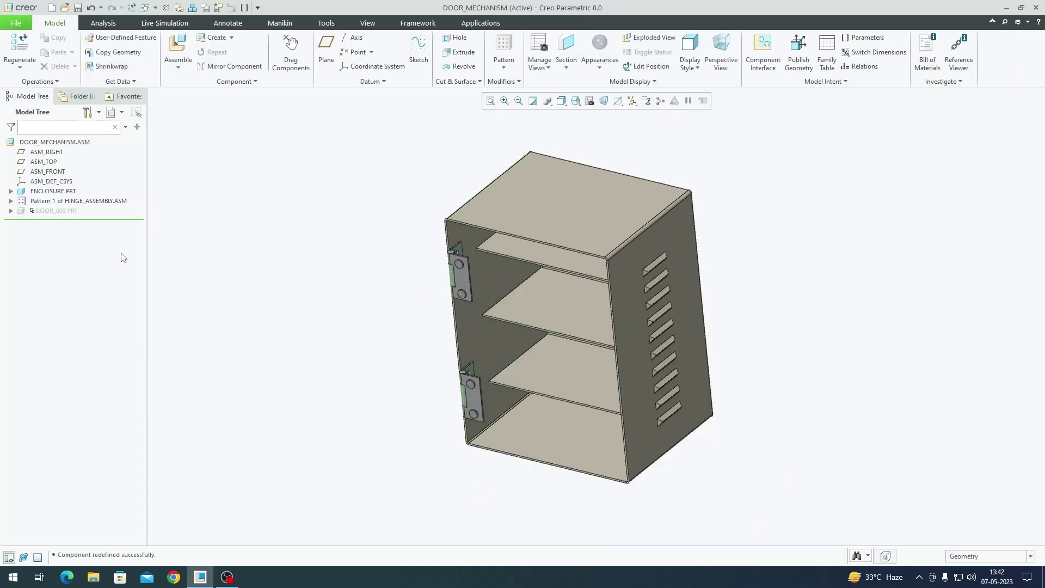
{"action": "left_click", "coordinate": [90, 201]}
{"action": "scroll", "coordinate": [471, 402], "scroll_direction": "down", "scroll_amount": 3}
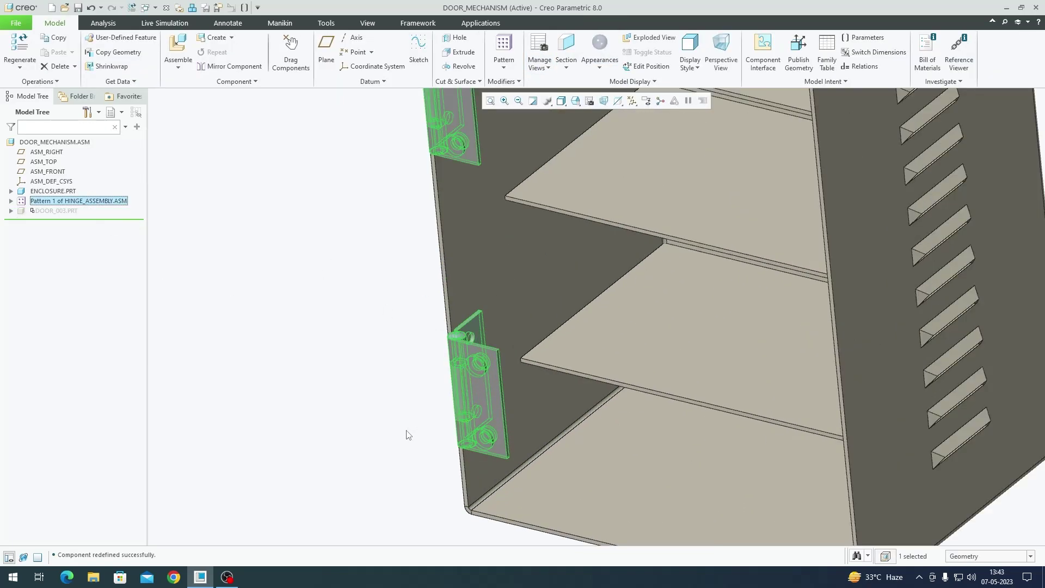
{"action": "scroll", "coordinate": [433, 416], "scroll_direction": "up", "scroll_amount": 3}
{"action": "middle_click_drag", "start_coordinate": [433, 416], "coordinate": [444, 383]}
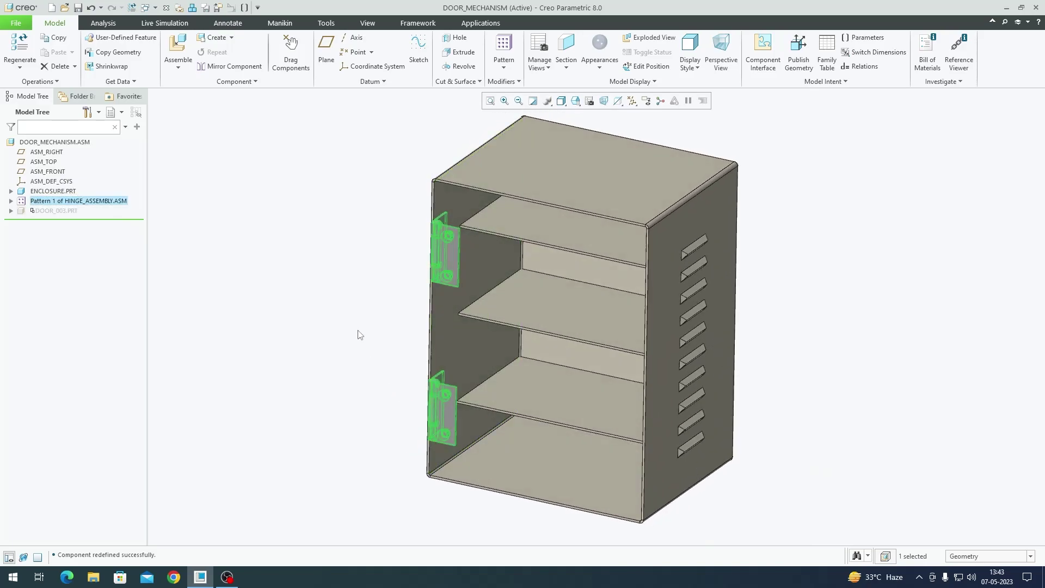
{"action": "left_click", "coordinate": [425, 348]}
Show the hidden DOOR_003 part on the enclosure and clear the selection.
{"action": "left_click", "coordinate": [46, 211]}
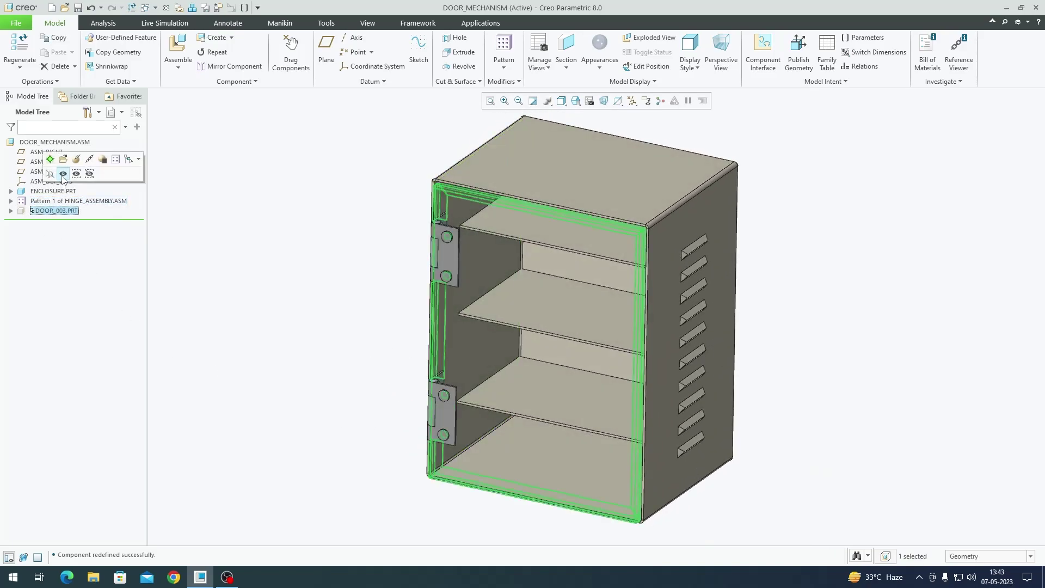
{"action": "left_click", "coordinate": [63, 173]}
{"action": "middle_click_drag", "start_coordinate": [551, 319], "coordinate": [530, 331]}
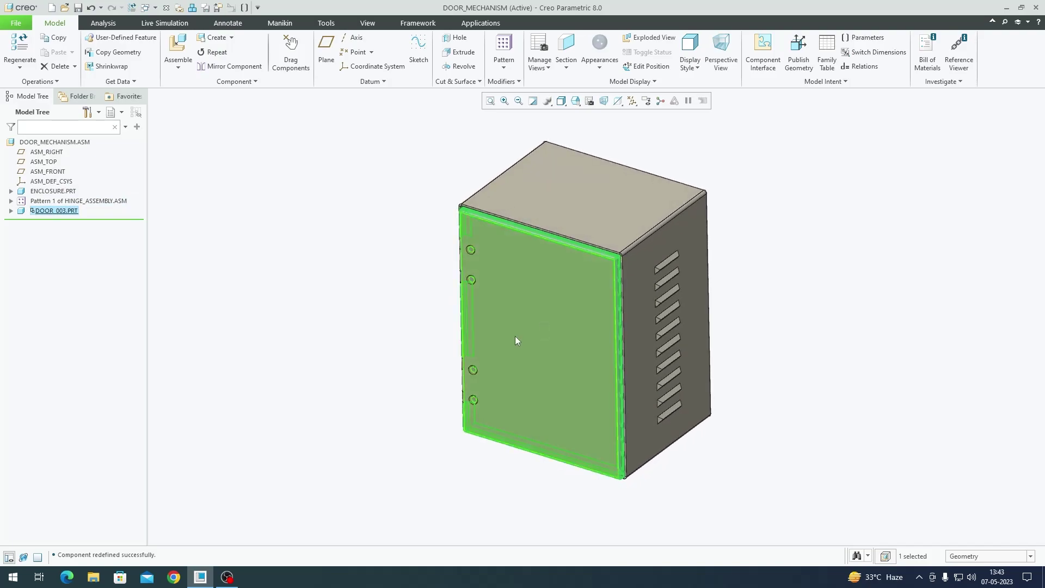
{"action": "left_click", "coordinate": [383, 344]}
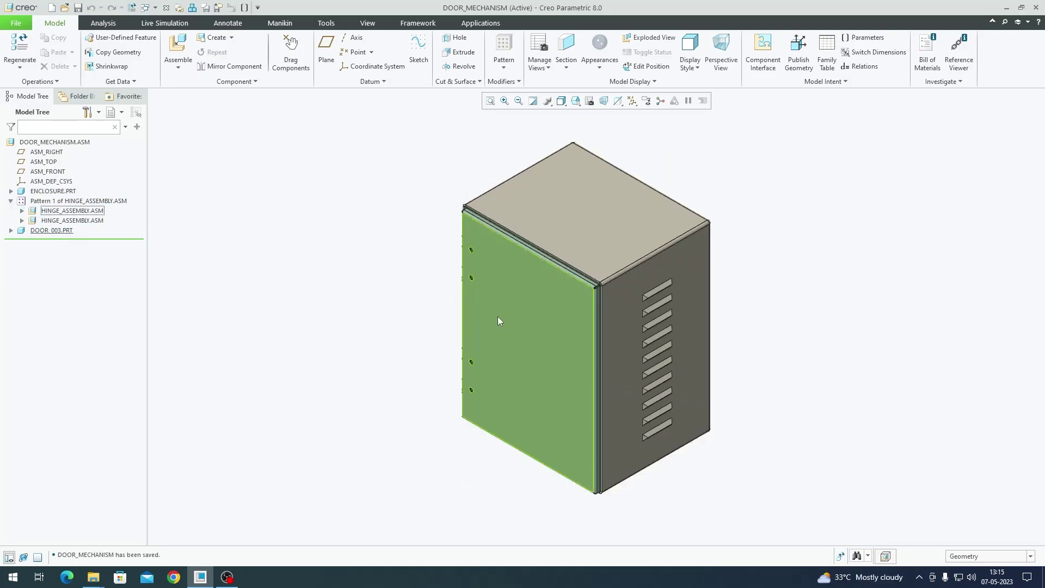
Open DOOR_003's placement definition and examine the first Coincident constraint between the door hole and the upper HINGE_002 hole.
{"action": "left_click", "coordinate": [512, 319]}
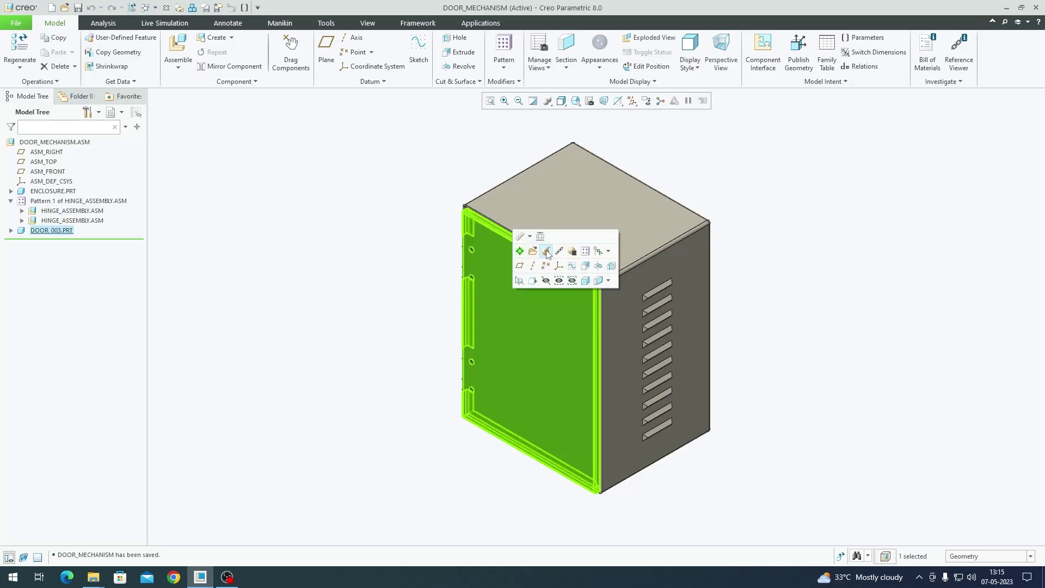
{"action": "left_click", "coordinate": [547, 255]}
{"action": "scroll", "coordinate": [467, 258], "scroll_direction": "up", "scroll_amount": 3}
{"action": "scroll", "coordinate": [466, 258], "scroll_direction": "down", "scroll_amount": 2}
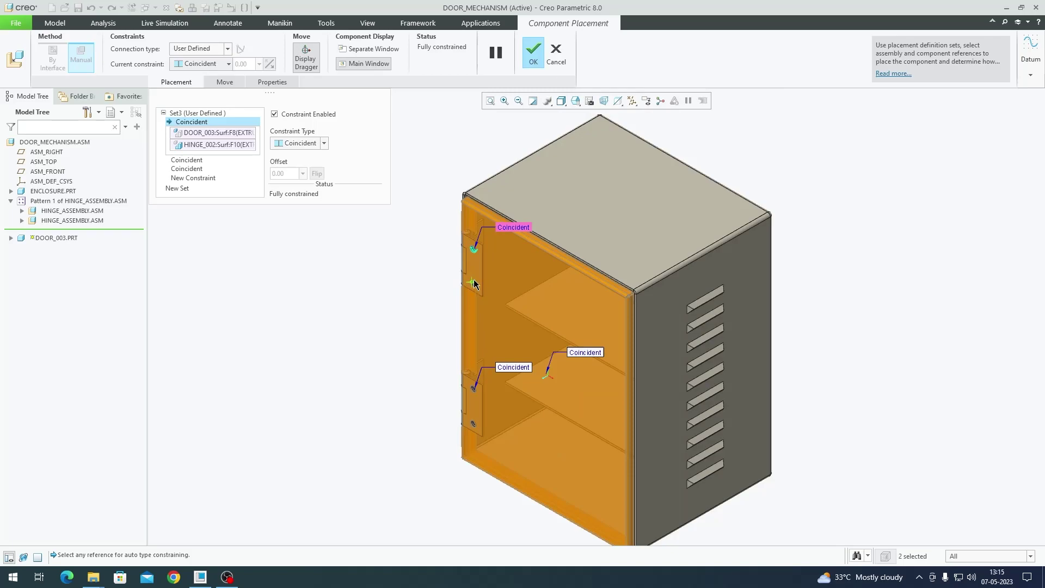
{"action": "scroll", "coordinate": [480, 255], "scroll_direction": "up", "scroll_amount": 3}
{"action": "scroll", "coordinate": [478, 252], "scroll_direction": "down", "scroll_amount": 3}
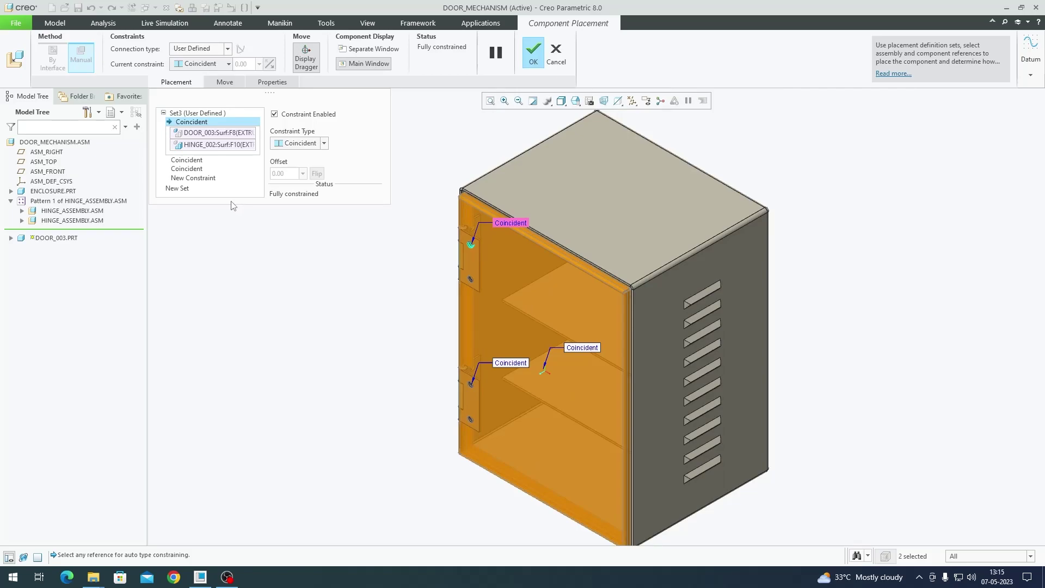
{"action": "scroll", "coordinate": [478, 261], "scroll_direction": "up", "scroll_amount": 3}
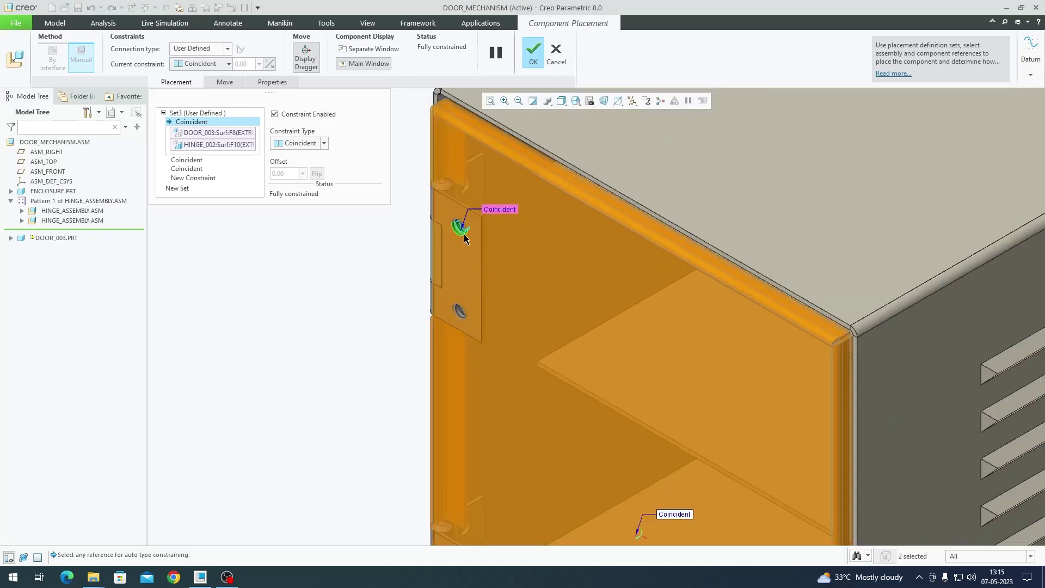
{"action": "scroll", "coordinate": [464, 234], "scroll_direction": "down", "scroll_amount": 3}
{"action": "scroll", "coordinate": [470, 223], "scroll_direction": "up", "scroll_amount": 5}
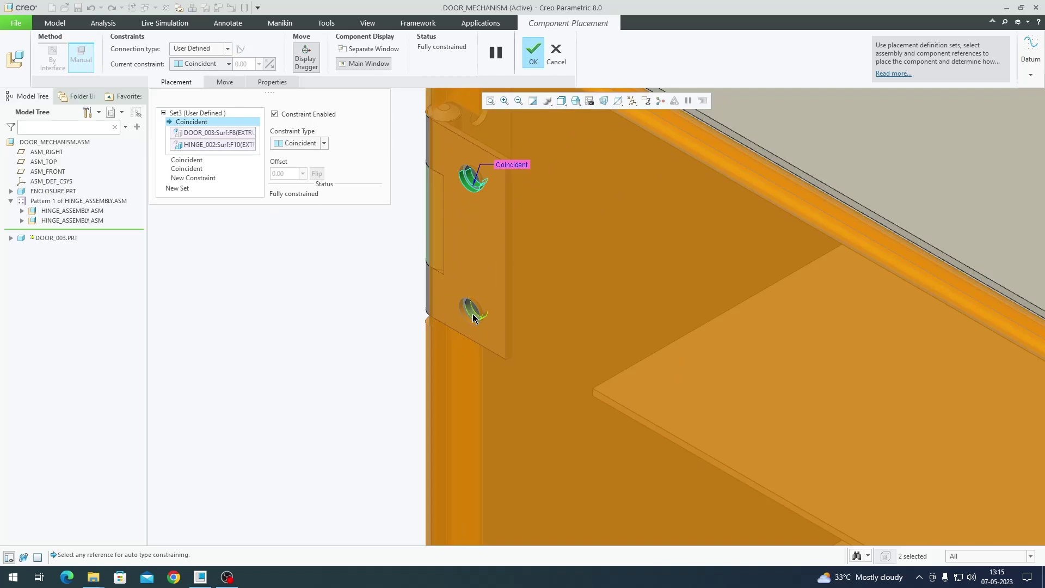
{"action": "scroll", "coordinate": [474, 213], "scroll_direction": "up", "scroll_amount": 3}
{"action": "scroll", "coordinate": [474, 218], "scroll_direction": "down", "scroll_amount": 5}
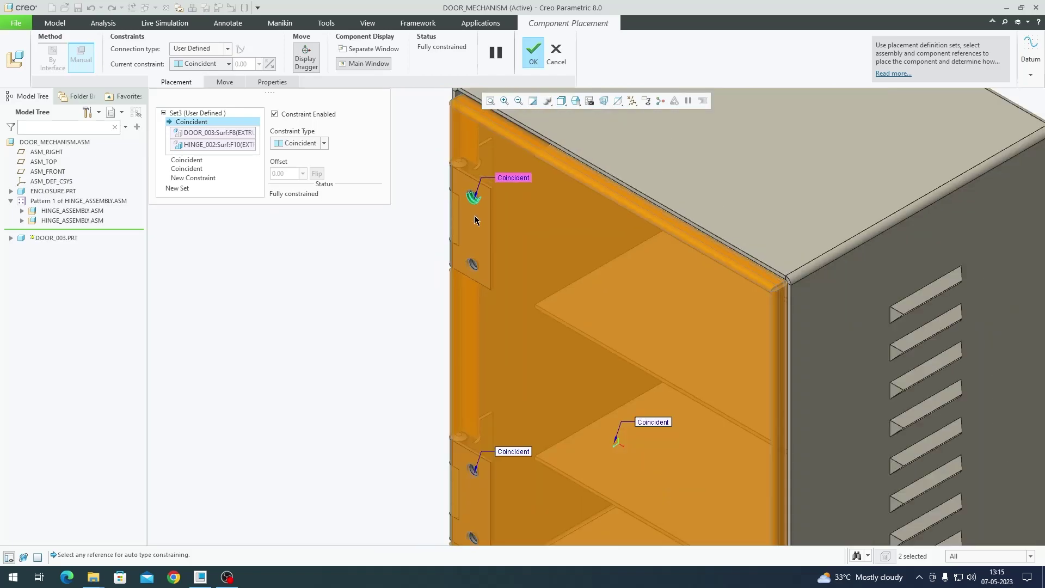
{"action": "scroll", "coordinate": [475, 217], "scroll_direction": "down", "scroll_amount": 1}
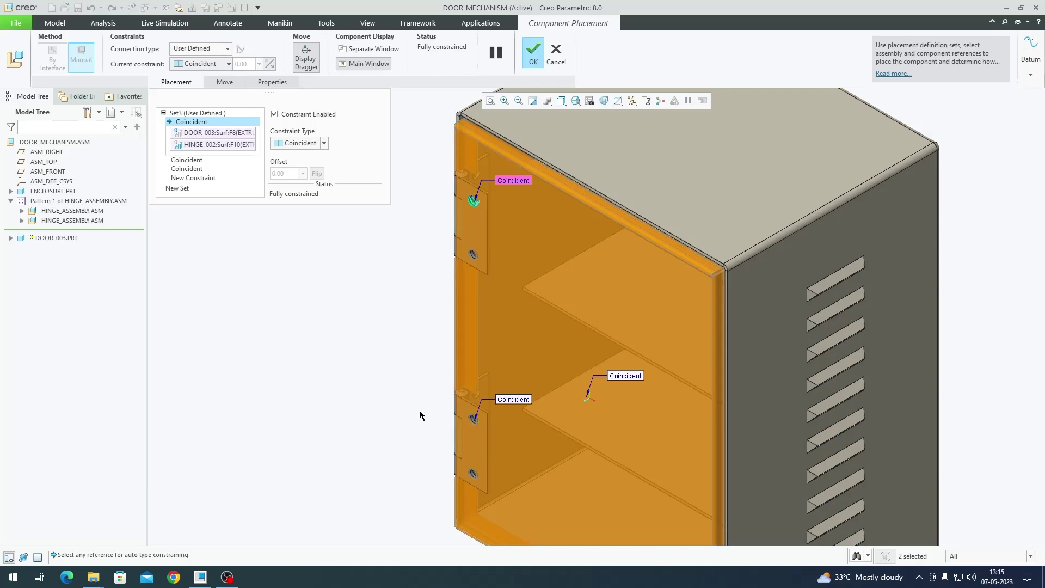
Review the second Coincident constraint between the door and HINGE_002 planar surfaces, and recheck the first one at the upper hinge hole.
{"action": "left_click", "coordinate": [189, 130]}
{"action": "key", "text": "ctrl+d"}
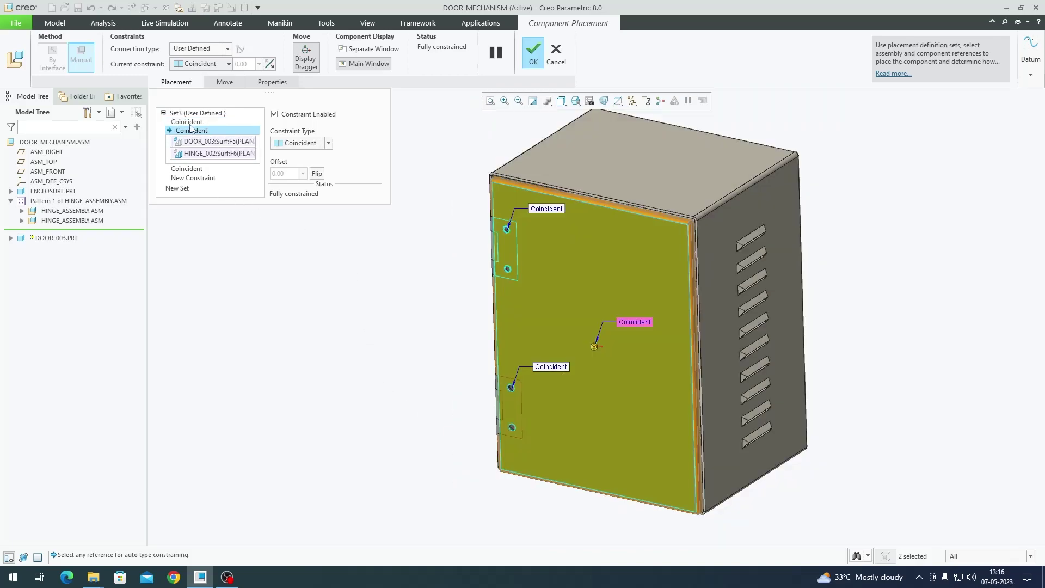
{"action": "left_click", "coordinate": [192, 122]}
{"action": "scroll", "coordinate": [510, 239], "scroll_direction": "up", "scroll_amount": 5}
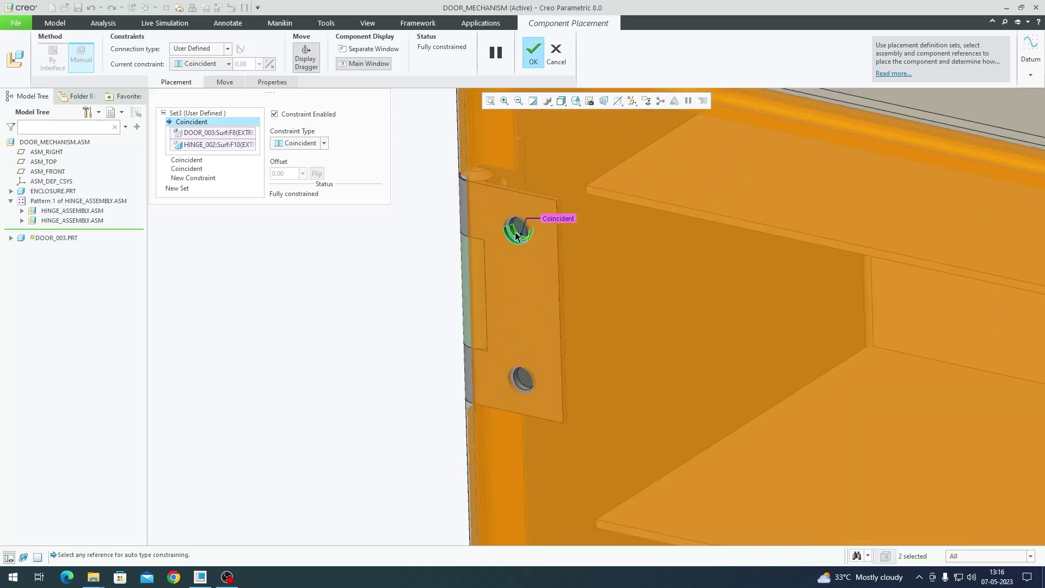
{"action": "scroll", "coordinate": [514, 183], "scroll_direction": "down", "scroll_amount": 10}
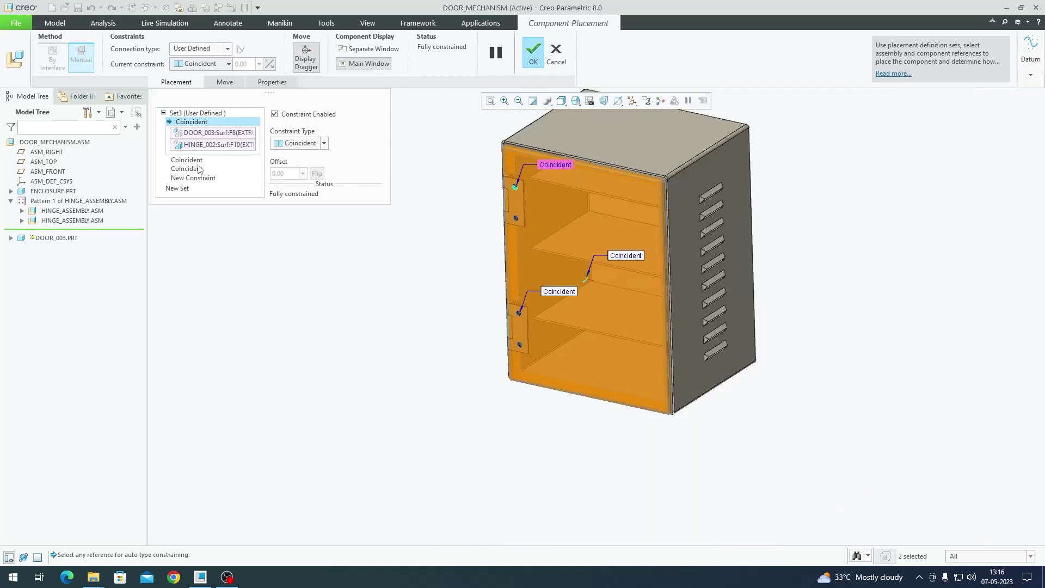
Examine the third Coincident constraint at the lower hinge hole, then accept the door placement without changes.
{"action": "left_click", "coordinate": [199, 169]}
{"action": "scroll", "coordinate": [622, 243], "scroll_direction": "up", "scroll_amount": 3}
{"action": "scroll", "coordinate": [590, 295], "scroll_direction": "down", "scroll_amount": 2}
{"action": "left_click", "coordinate": [202, 169]}
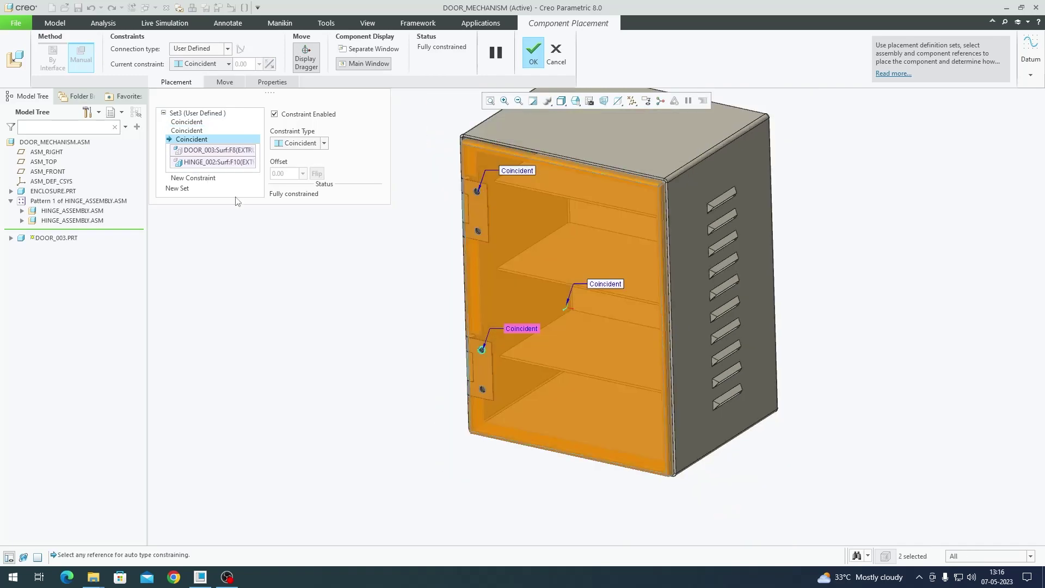
{"action": "scroll", "coordinate": [463, 341], "scroll_direction": "up", "scroll_amount": 5}
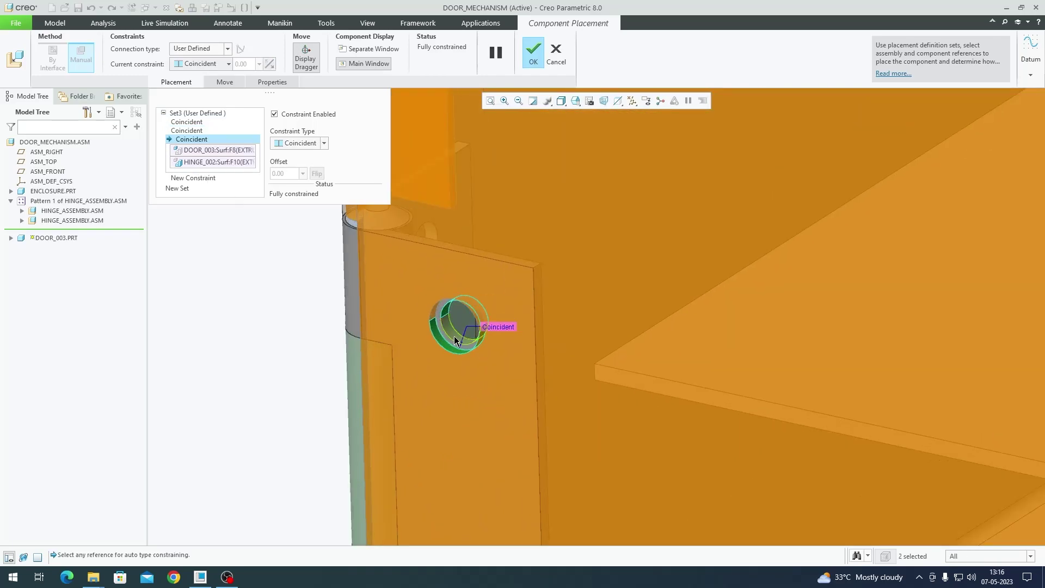
{"action": "scroll", "coordinate": [448, 349], "scroll_direction": "down", "scroll_amount": 5}
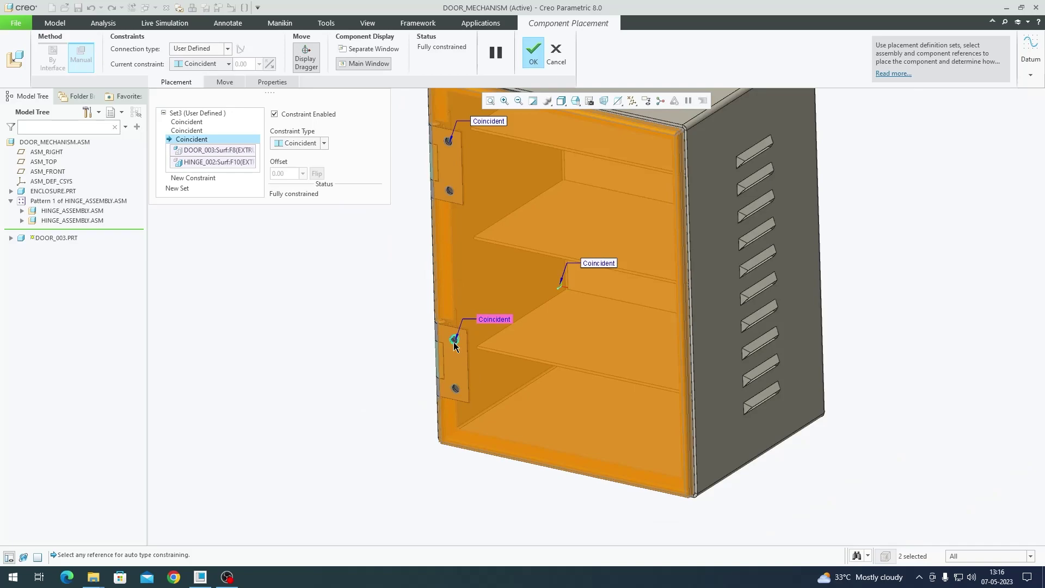
{"action": "scroll", "coordinate": [553, 354], "scroll_direction": "down", "scroll_amount": 3}
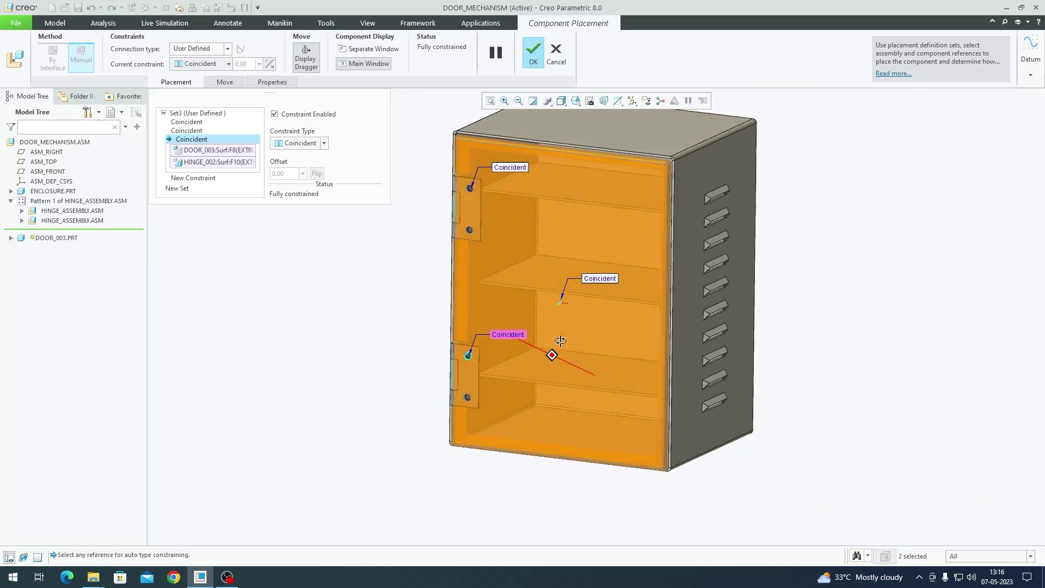
{"action": "scroll", "coordinate": [549, 446], "scroll_direction": "down", "scroll_amount": 3}
{"action": "scroll", "coordinate": [565, 410], "scroll_direction": "up", "scroll_amount": 3}
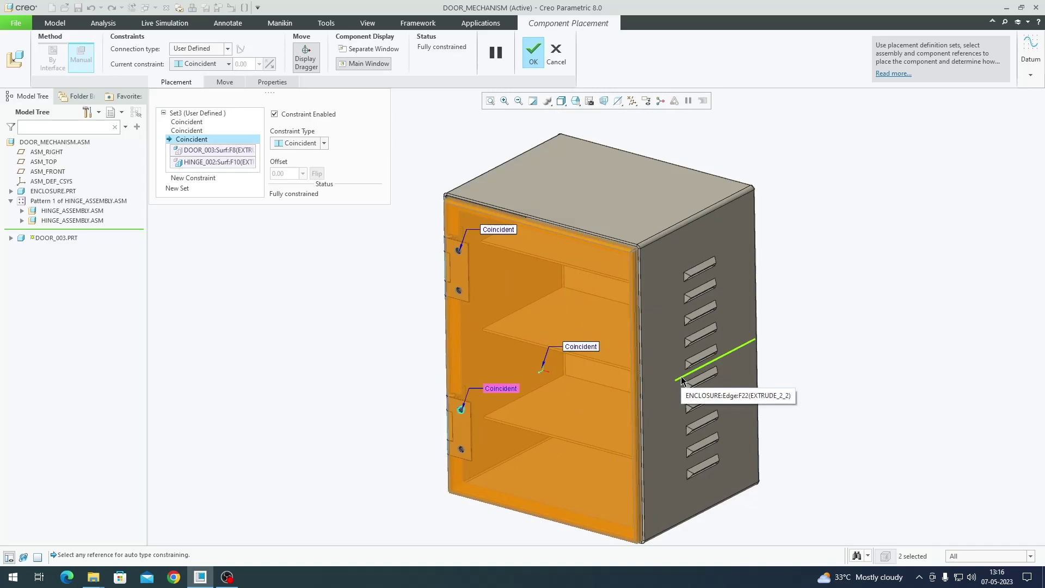
{"action": "left_click", "coordinate": [533, 54]}
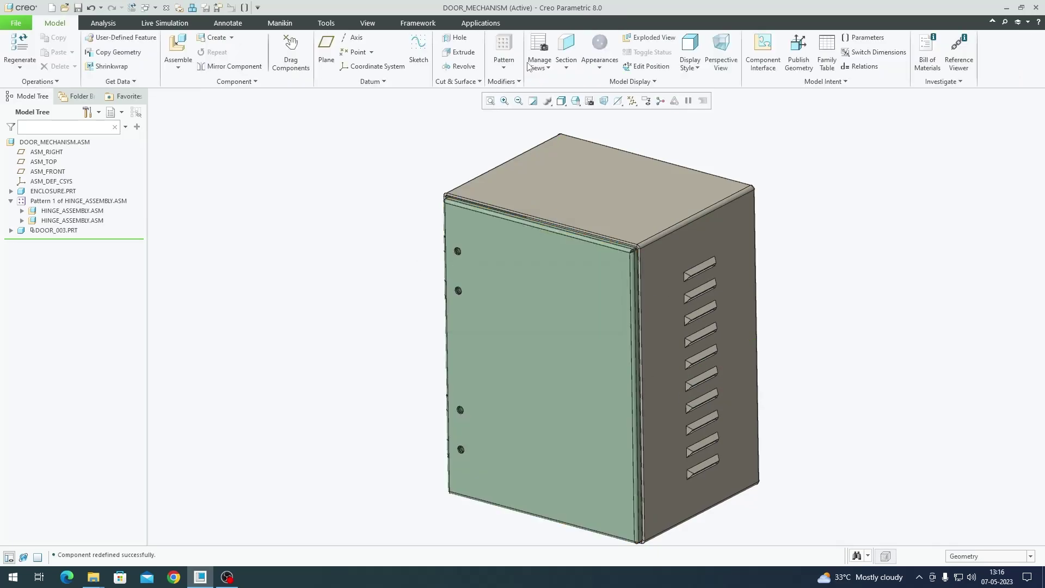
Select DOOR_003 to inspect its placement status marker, then clear the selection.
{"action": "left_click", "coordinate": [54, 231]}
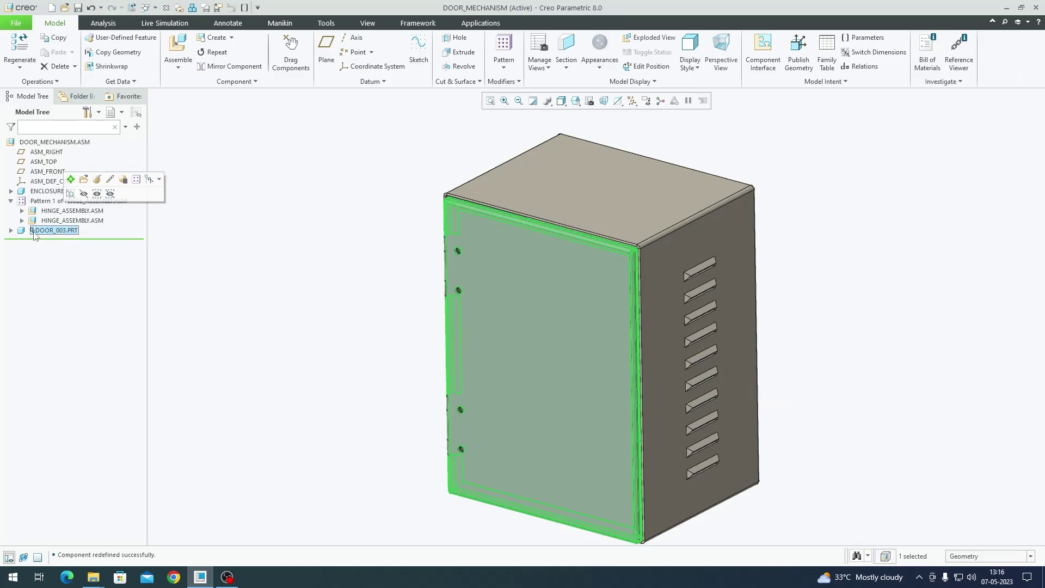
{"action": "left_click", "coordinate": [64, 249]}
{"action": "left_click", "coordinate": [38, 231]}
{"action": "left_click", "coordinate": [249, 303]}
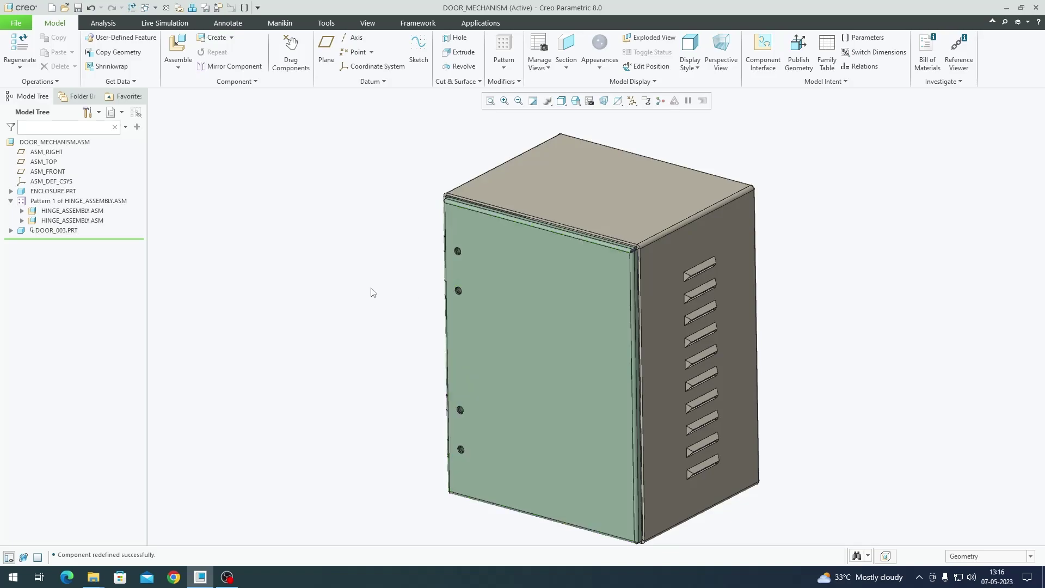
Swing the door about its hinges with Drag Components to test the motion, and leave it in the open position.
{"action": "left_click", "coordinate": [291, 54]}
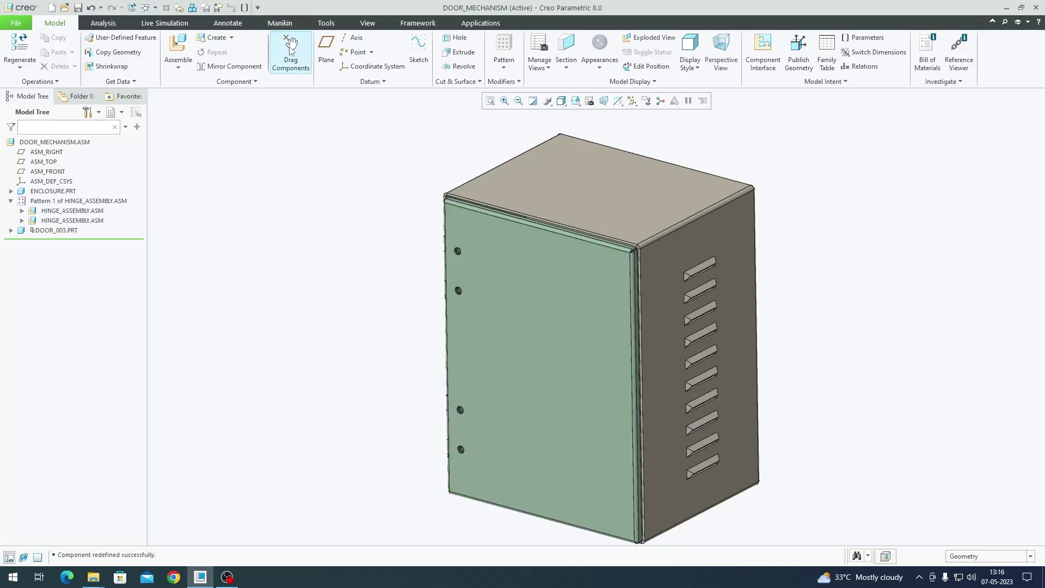
{"action": "left_click", "coordinate": [606, 405]}
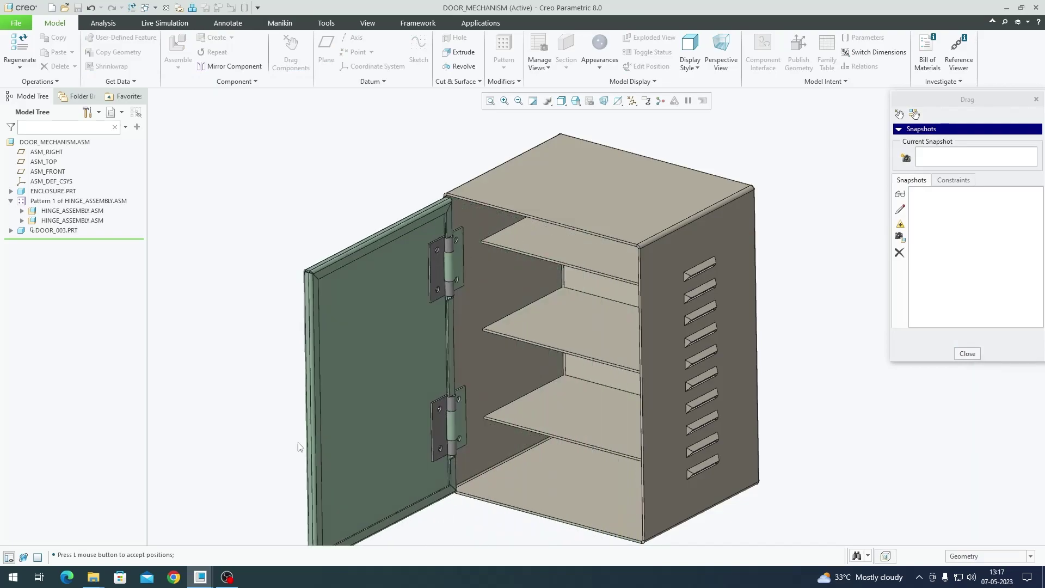
{"action": "scroll", "coordinate": [445, 326], "scroll_direction": "down", "scroll_amount": 3}
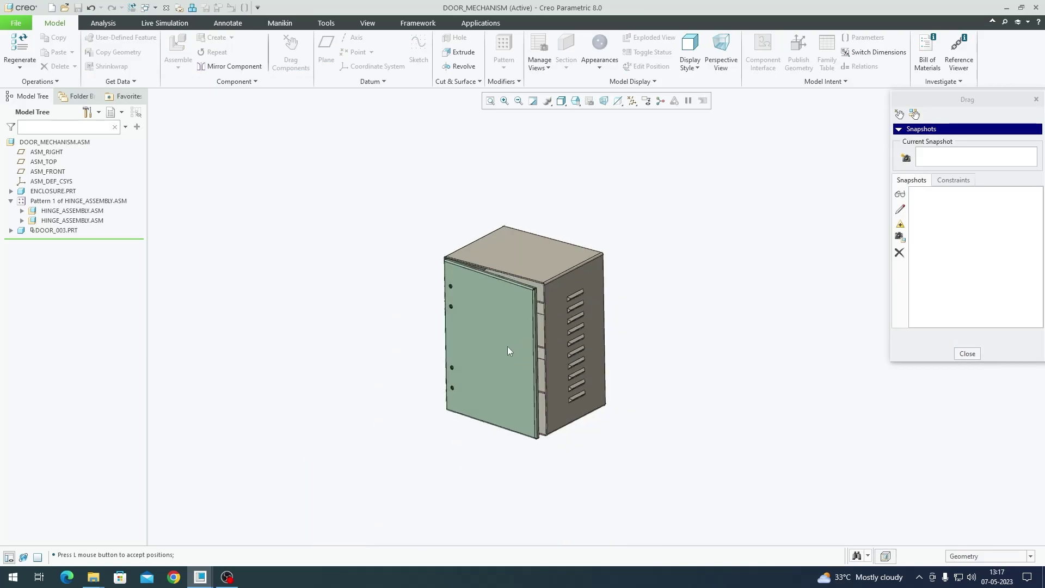
{"action": "left_click", "coordinate": [354, 379]}
{"action": "scroll", "coordinate": [427, 365], "scroll_direction": "up", "scroll_amount": 1}
{"action": "scroll", "coordinate": [482, 357], "scroll_direction": "up", "scroll_amount": 1}
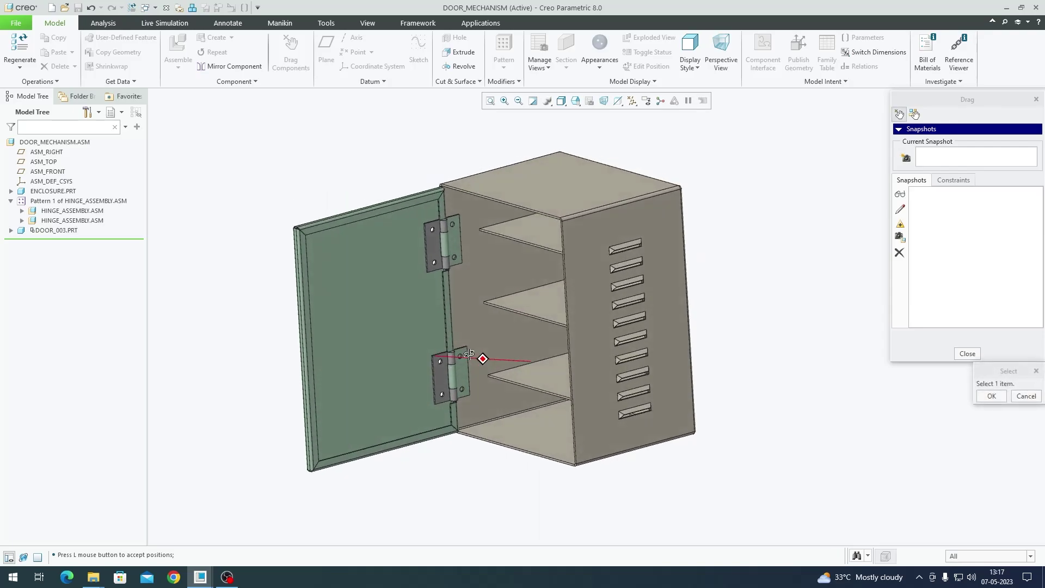
Swing the door back to its closed position, inspect the hinges from the side, and end component dragging.
{"action": "left_click", "coordinate": [341, 288]}
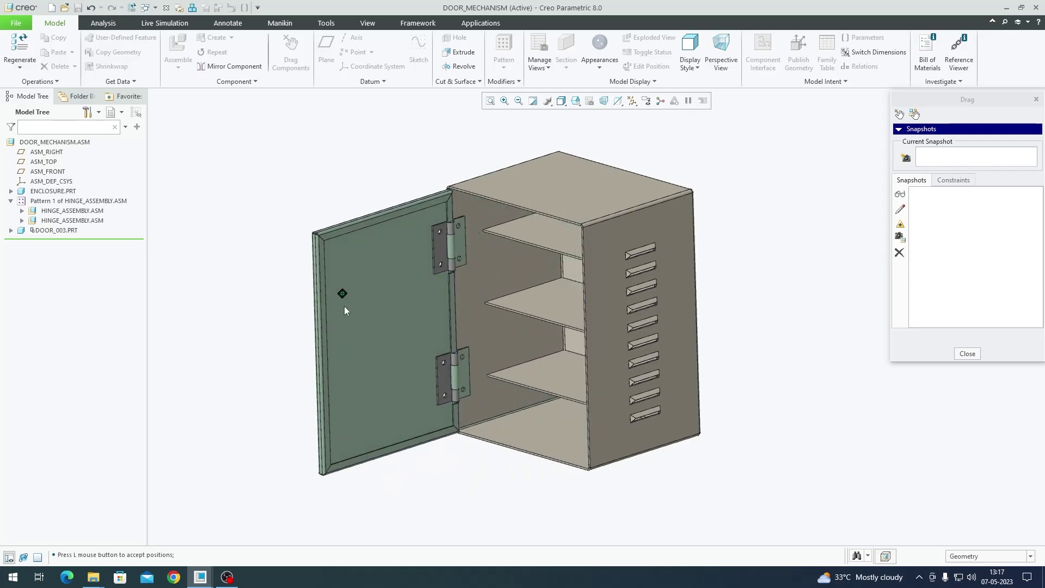
{"action": "left_click", "coordinate": [586, 316]}
{"action": "middle_click_drag", "start_coordinate": [586, 316], "coordinate": [460, 283]}
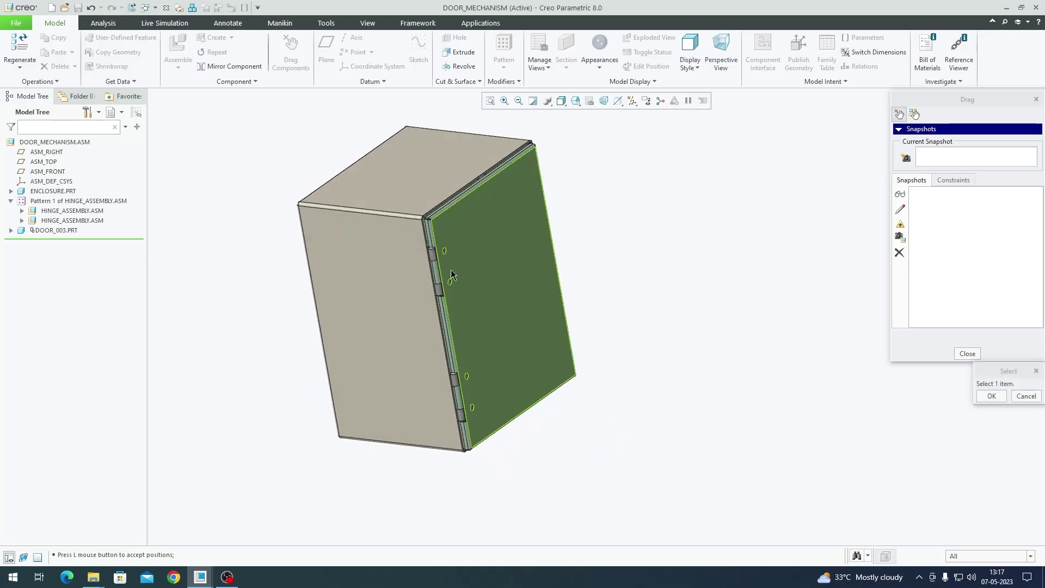
{"action": "scroll", "coordinate": [541, 303], "scroll_direction": "down", "scroll_amount": 6}
{"action": "middle_click_drag", "start_coordinate": [521, 435], "coordinate": [462, 383]}
{"action": "left_click", "coordinate": [492, 275]}
{"action": "scroll", "coordinate": [498, 280], "scroll_direction": "up", "scroll_amount": 5}
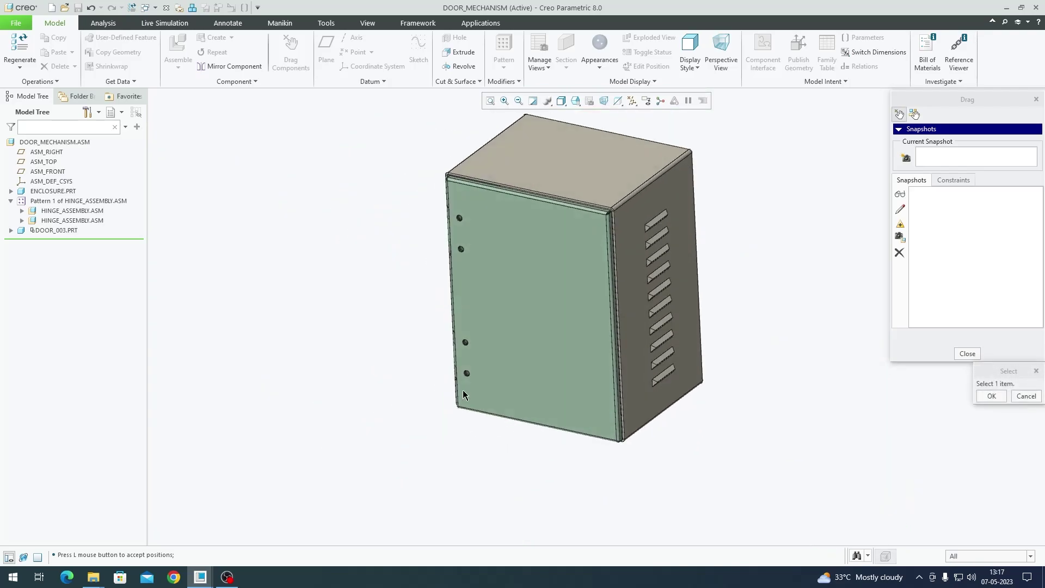
{"action": "left_click", "coordinate": [991, 396]}
{"action": "left_click", "coordinate": [967, 354]}
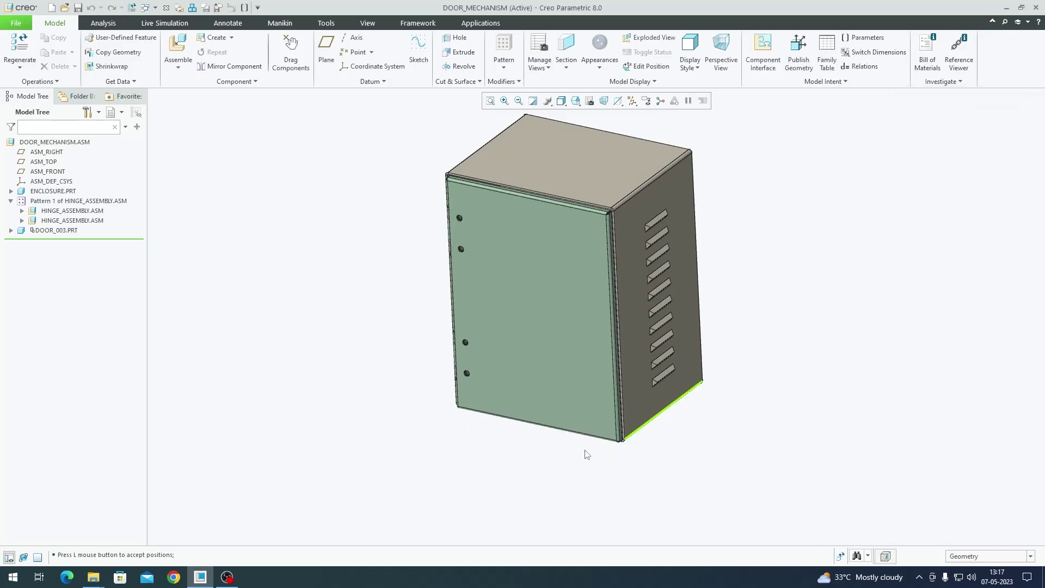
Restart Drag Components and move its dialog closer to the model with the Snapshots section expanded.
{"action": "left_click", "coordinate": [554, 355]}
{"action": "middle_click_drag", "start_coordinate": [555, 355], "coordinate": [448, 361]}
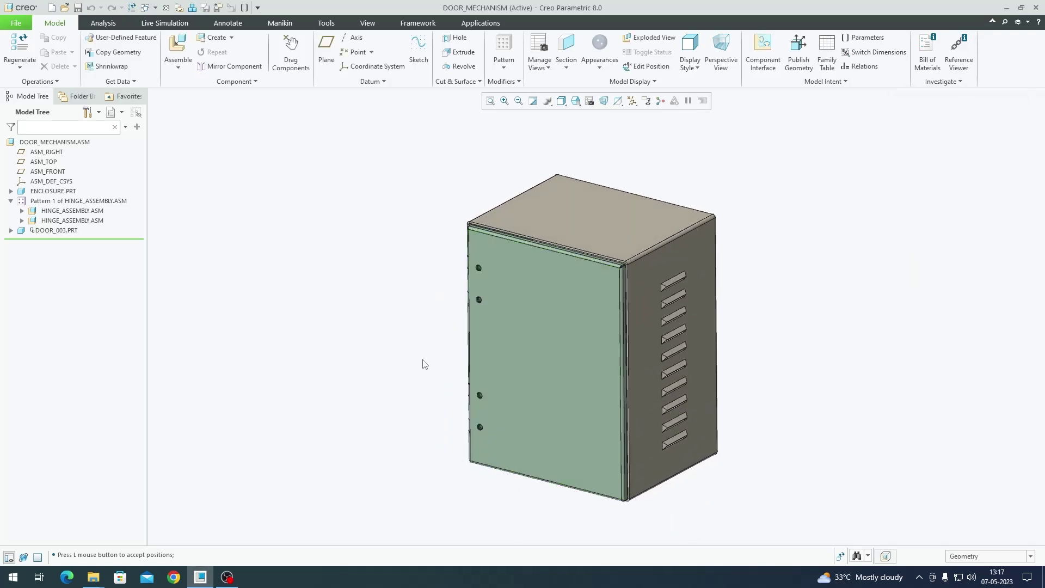
{"action": "middle_click_drag", "start_coordinate": [613, 372], "coordinate": [481, 389]}
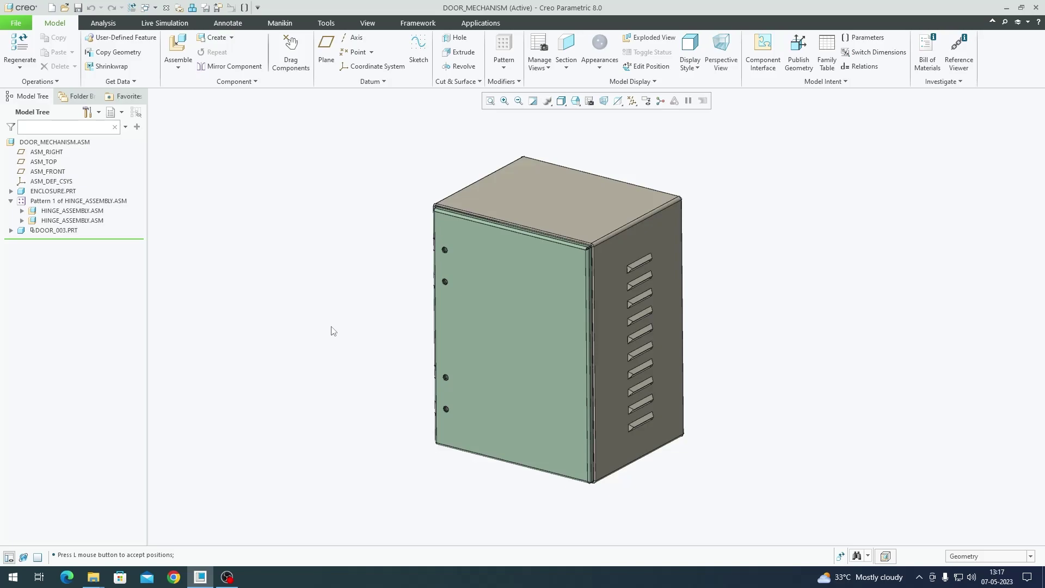
{"action": "left_click", "coordinate": [288, 57]}
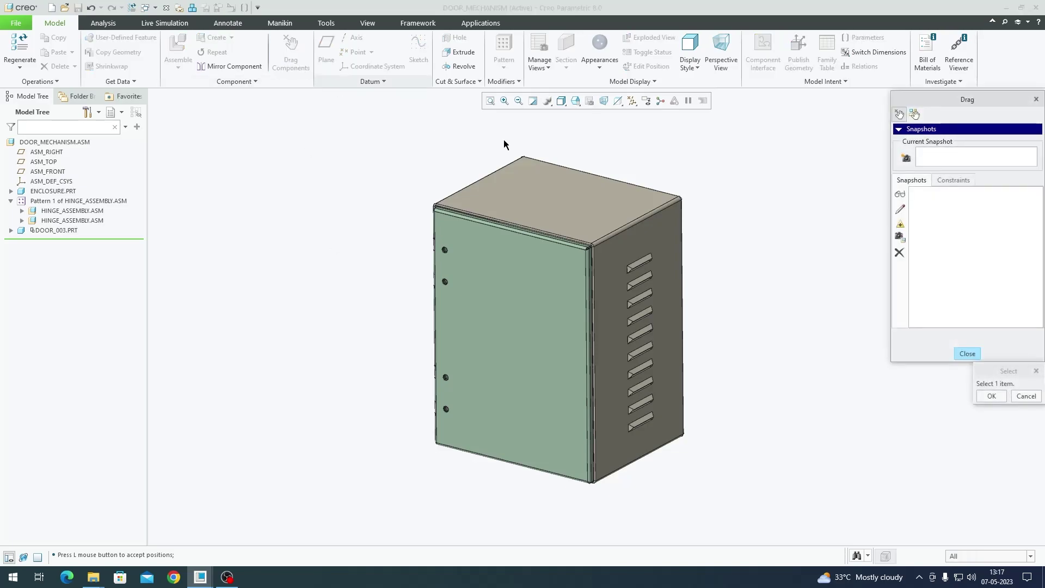
{"action": "left_click", "coordinate": [899, 129]}
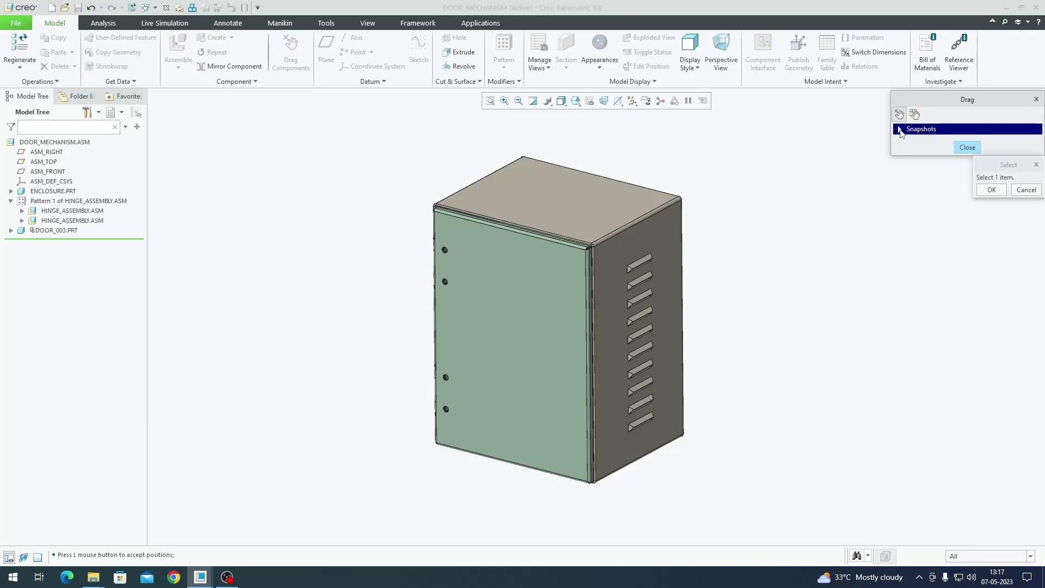
{"action": "left_click_drag", "start_coordinate": [964, 102], "coordinate": [871, 153]}
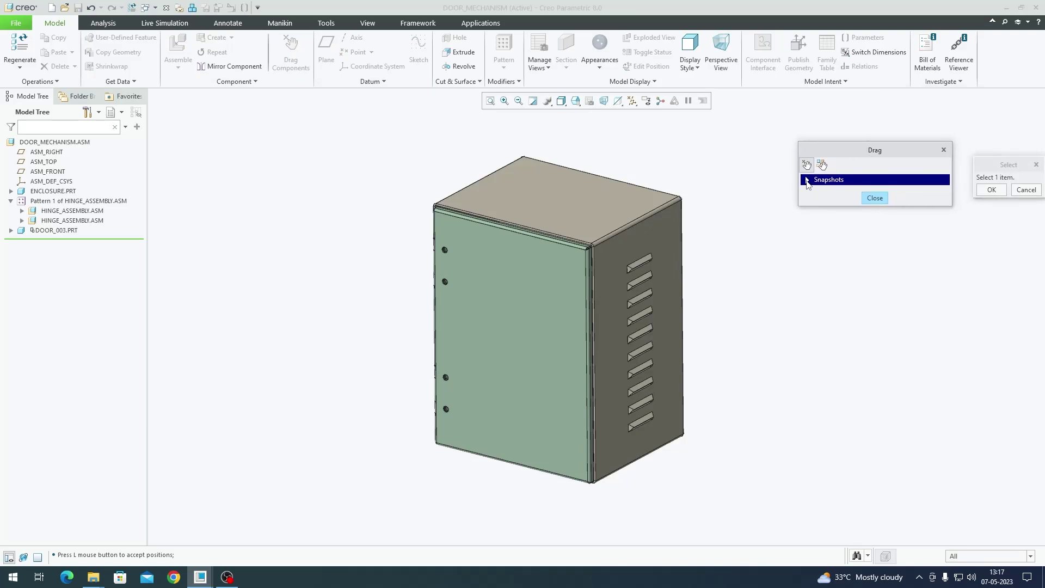
{"action": "left_click", "coordinate": [807, 181]}
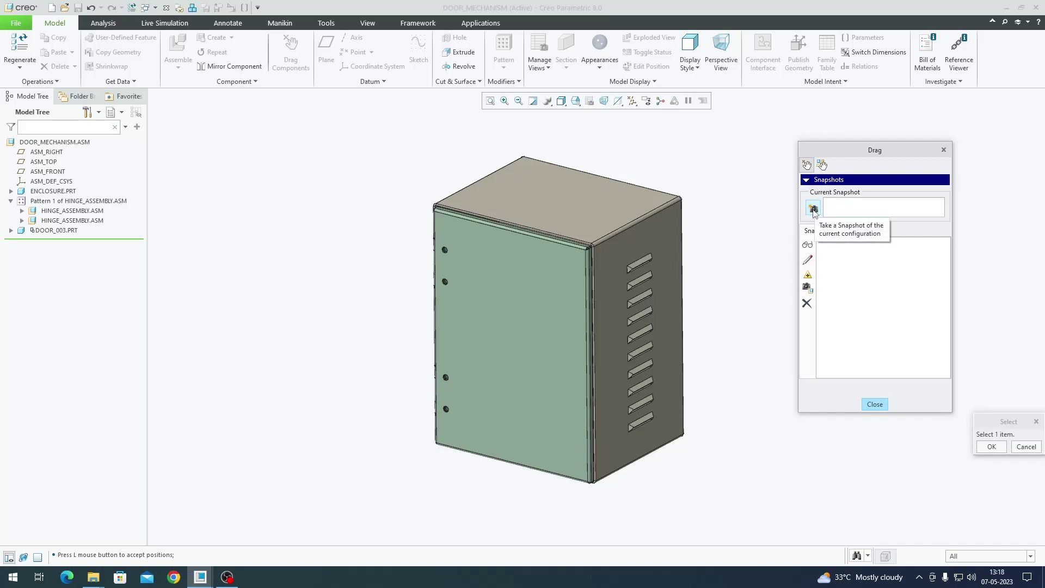
Take a snapshot of the closed door configuration, name it Door_closed, and finish component dragging.
{"action": "left_click", "coordinate": [813, 209]}
{"action": "double_click", "coordinate": [849, 209]}
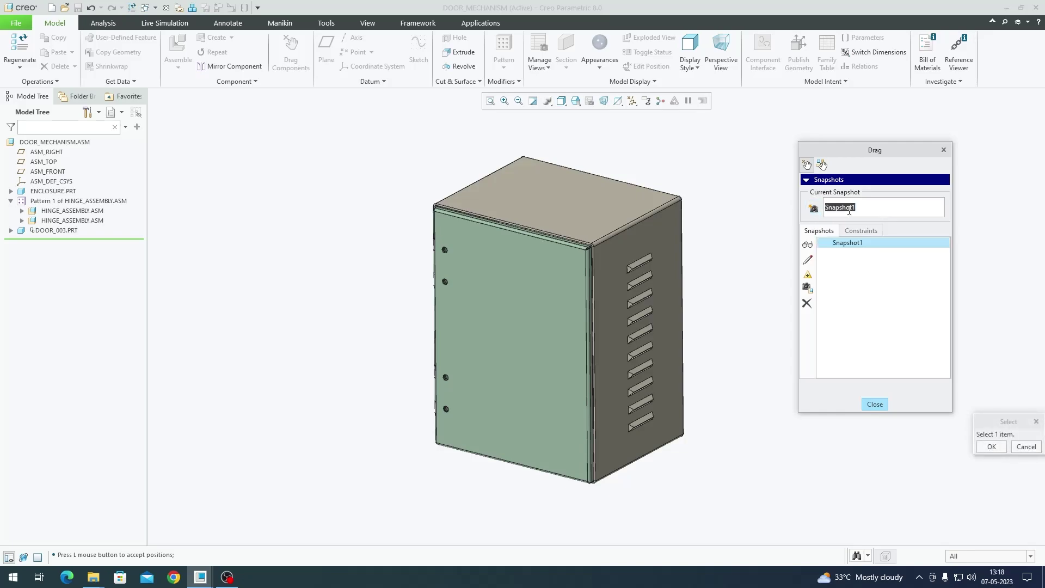
{"action": "type", "text": "Door_closed"}
{"action": "key", "text": "Return"}
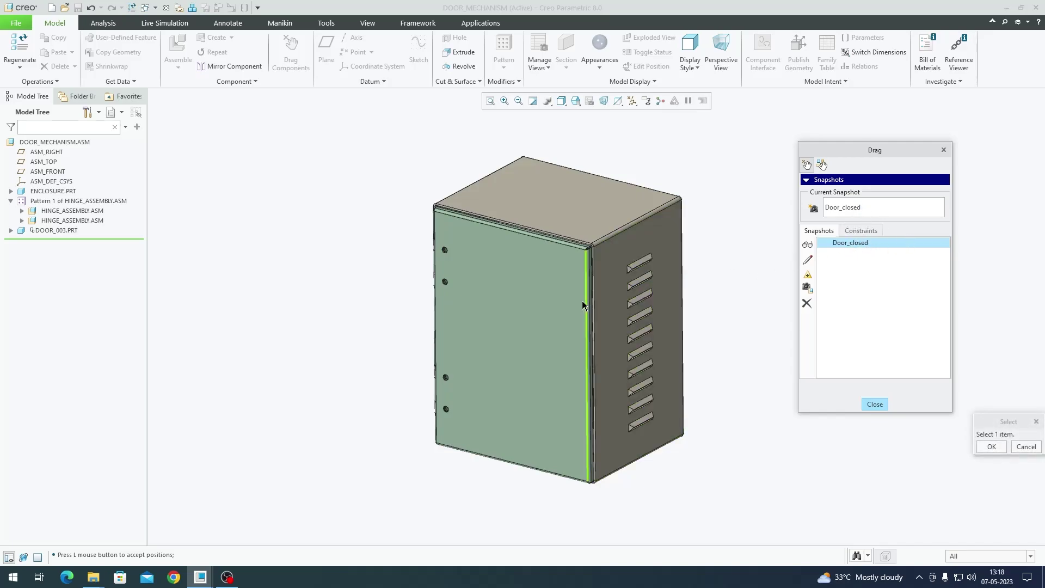
{"action": "left_click", "coordinate": [990, 446]}
{"action": "left_click", "coordinate": [874, 404]}
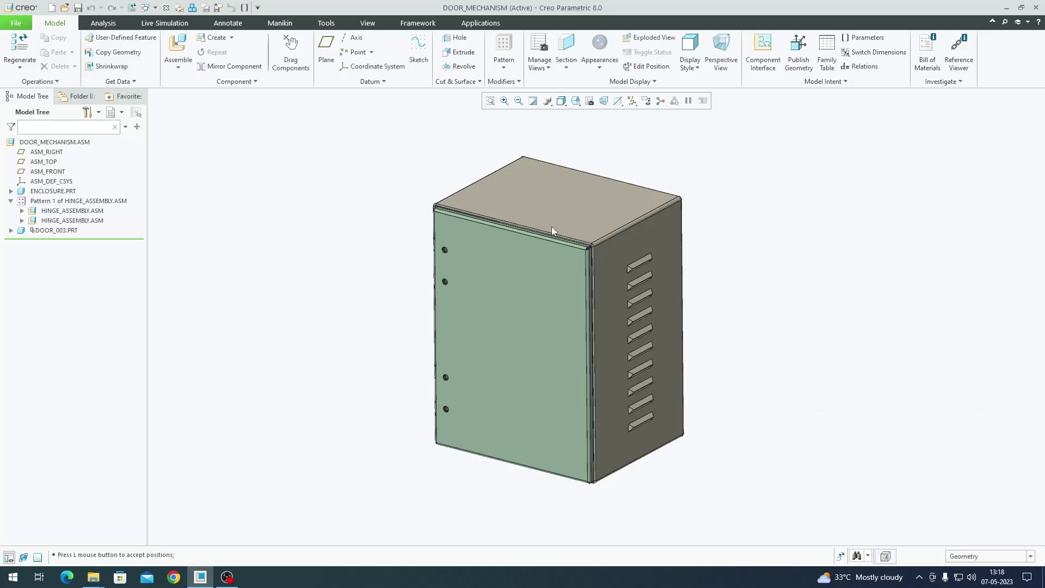
Swing the door about its hinges with Drag Components, leave it partly open, and finish dragging.
{"action": "left_click", "coordinate": [283, 56]}
{"action": "left_click", "coordinate": [502, 311]}
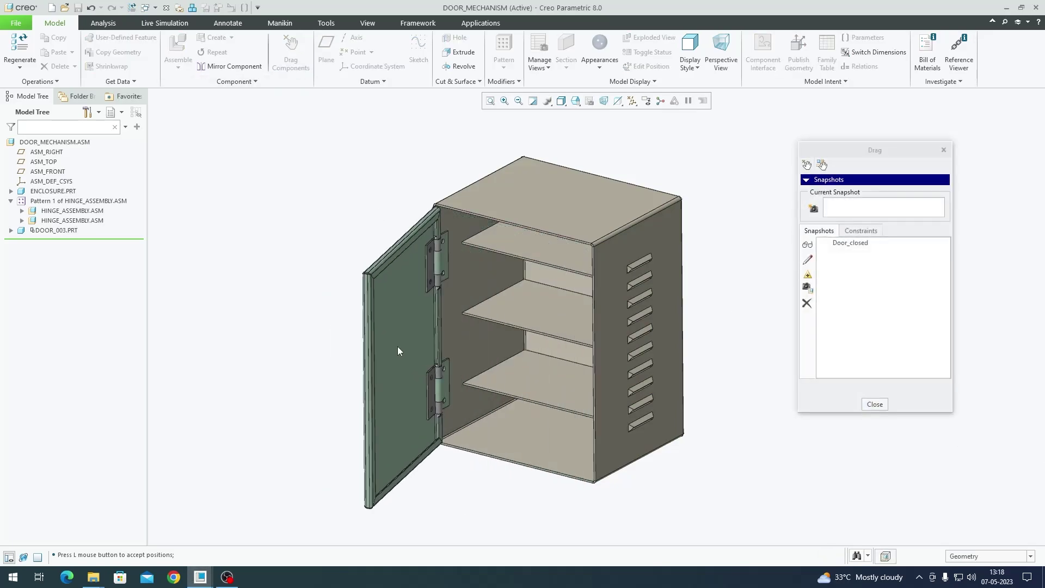
{"action": "left_click", "coordinate": [447, 353]}
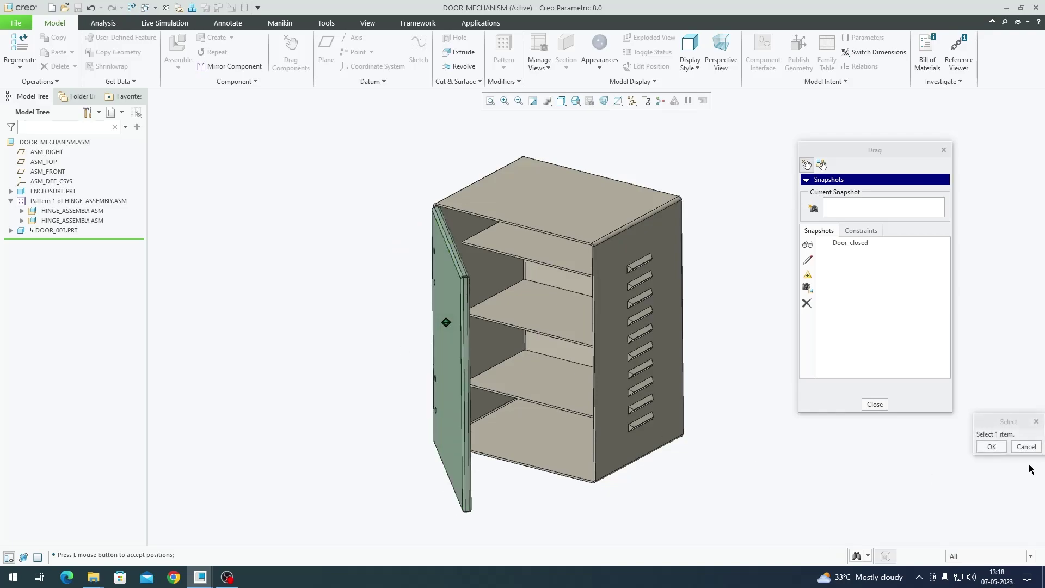
{"action": "left_click", "coordinate": [985, 446]}
{"action": "left_click", "coordinate": [875, 404]}
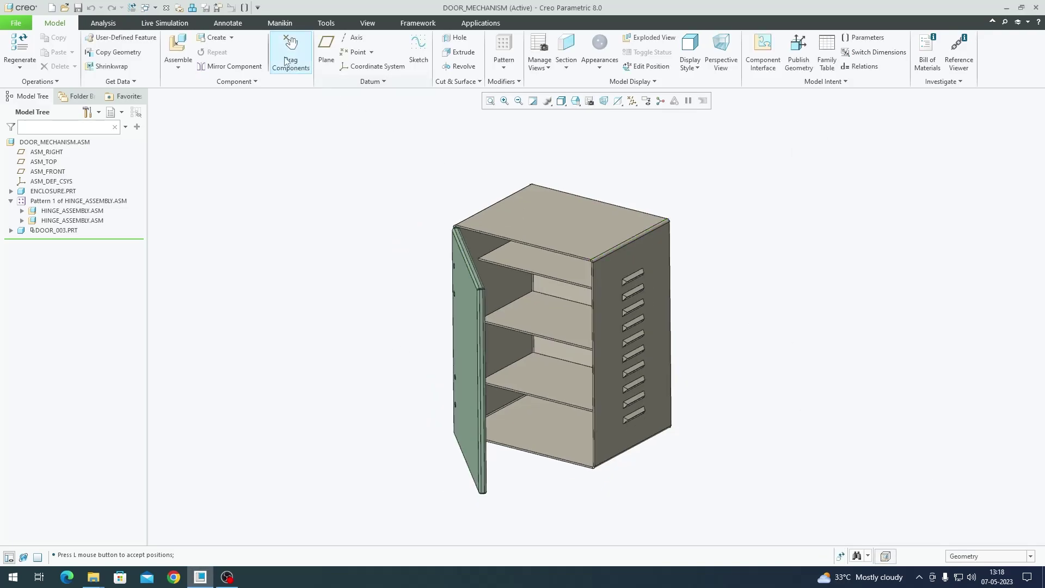
Return the door to its closed position by applying the Door_closed snapshot, and finish component dragging.
{"action": "left_click", "coordinate": [298, 55]}
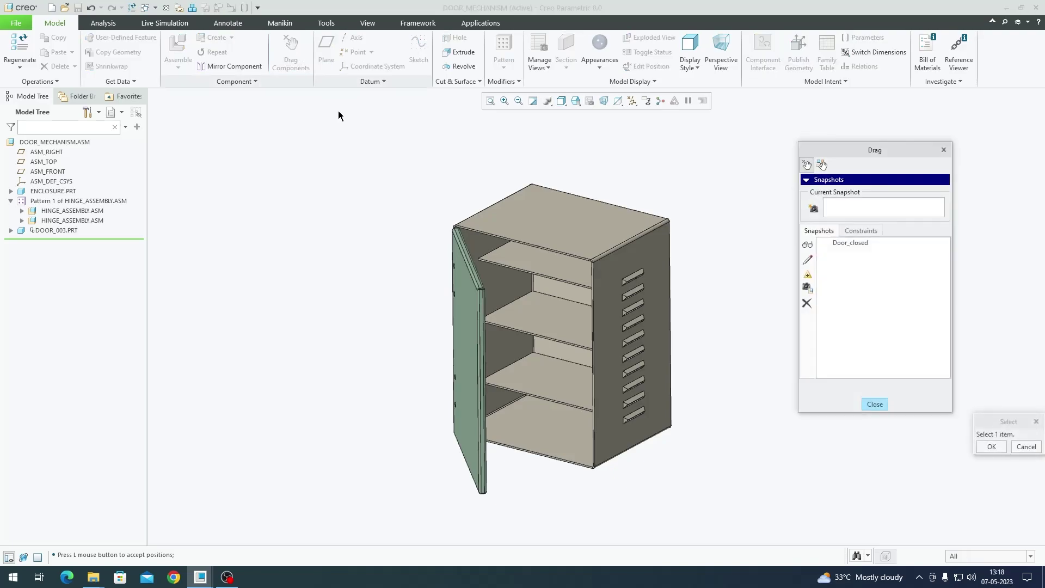
{"action": "double_click", "coordinate": [861, 243]}
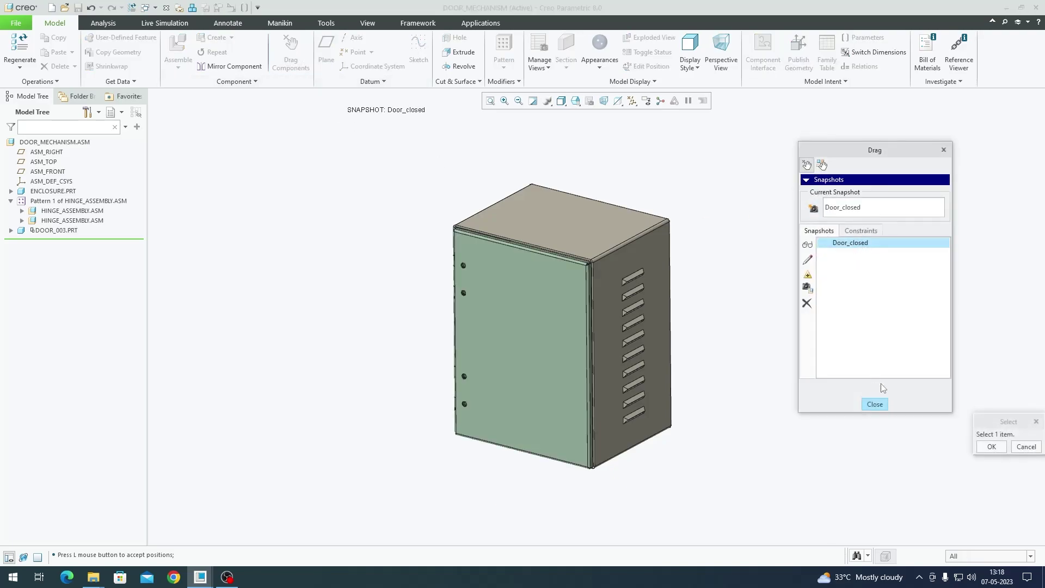
{"action": "left_click", "coordinate": [992, 446]}
{"action": "left_click", "coordinate": [874, 405]}
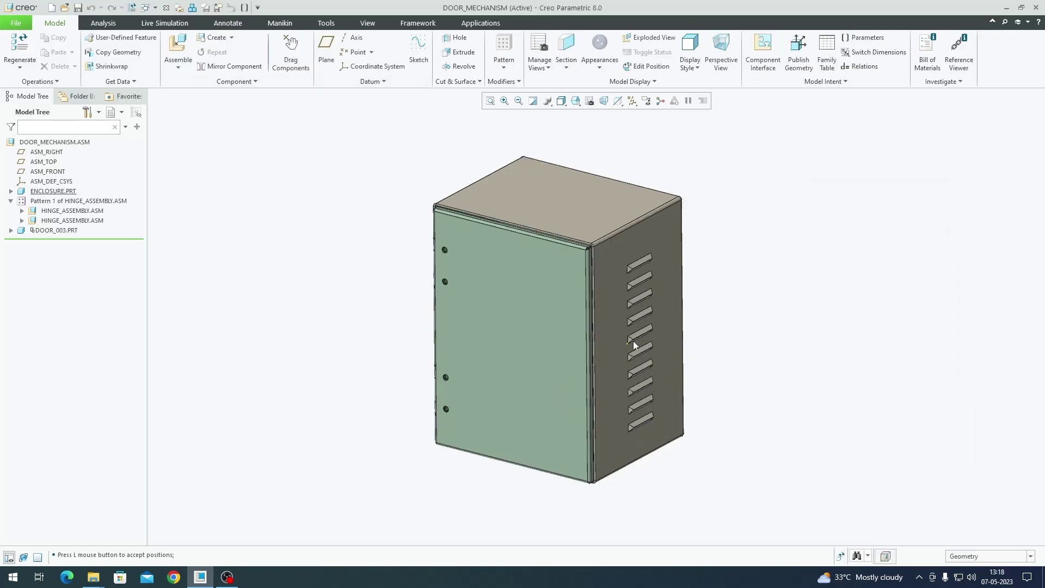
Test the snapshot again by swinging the door open and restoring it with Door_closed, ending component dragging.
{"action": "left_click", "coordinate": [292, 55]}
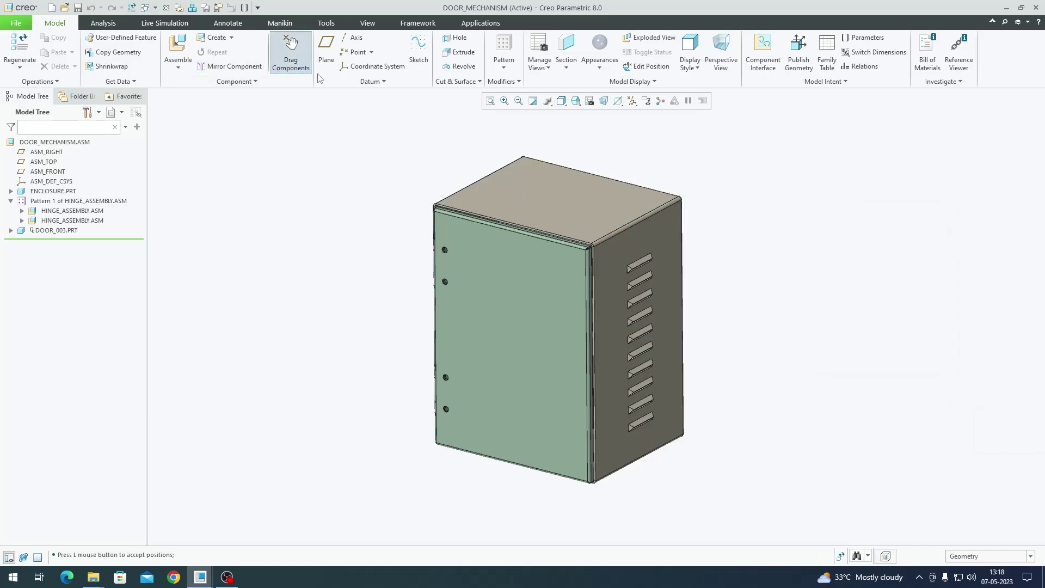
{"action": "left_click", "coordinate": [543, 330]}
{"action": "left_click", "coordinate": [341, 315]}
{"action": "middle_click", "coordinate": [343, 318]}
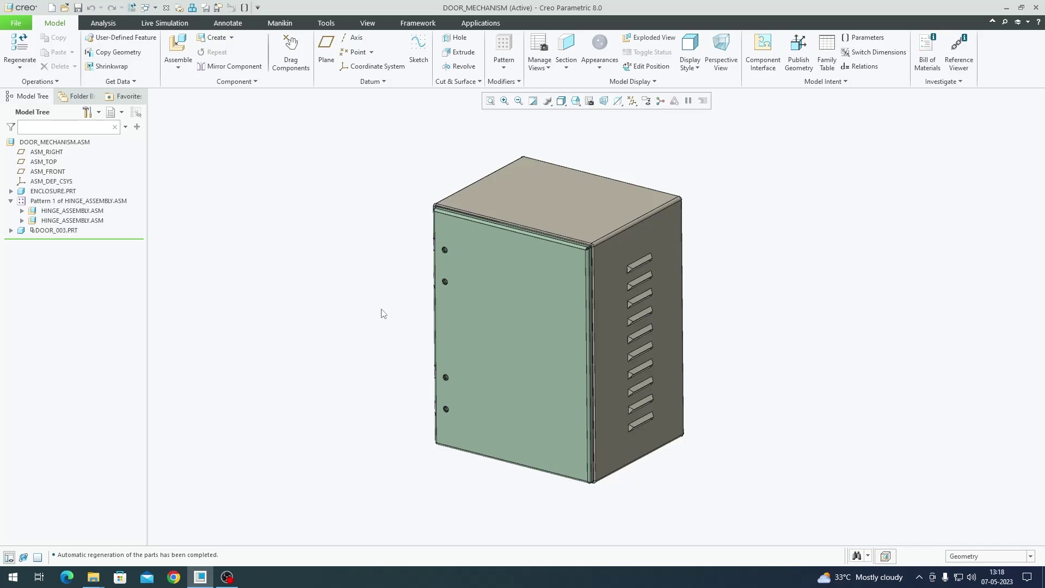
{"action": "left_click", "coordinate": [290, 55]}
{"action": "left_click", "coordinate": [534, 301]}
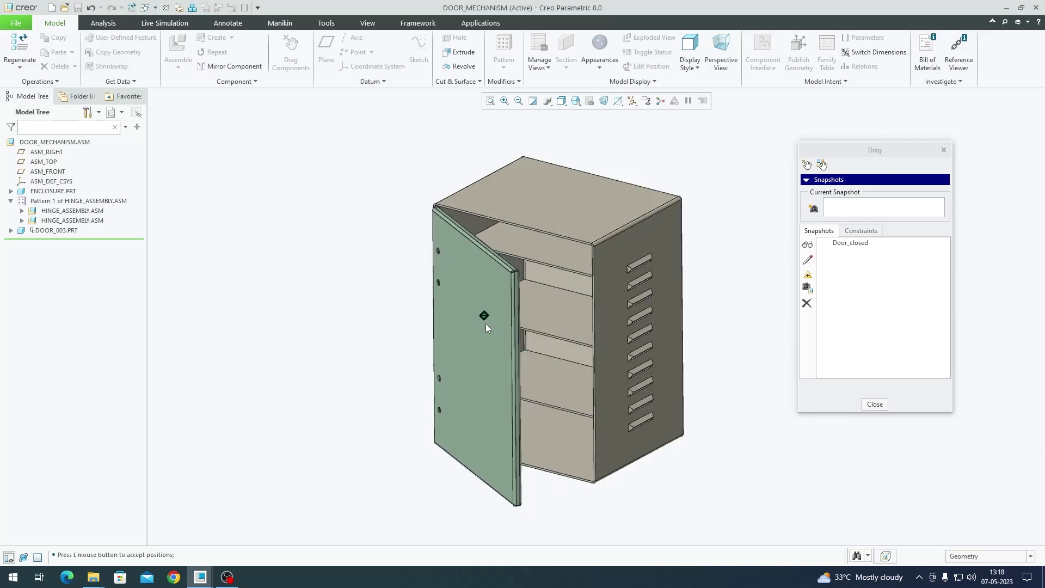
{"action": "left_click", "coordinate": [347, 302]}
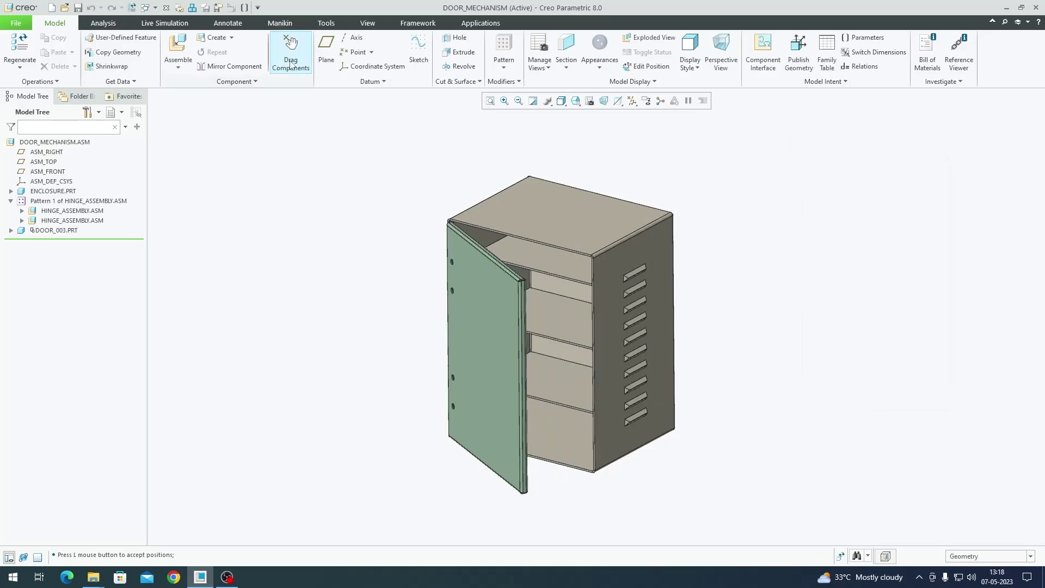
{"action": "double_click", "coordinate": [874, 246]}
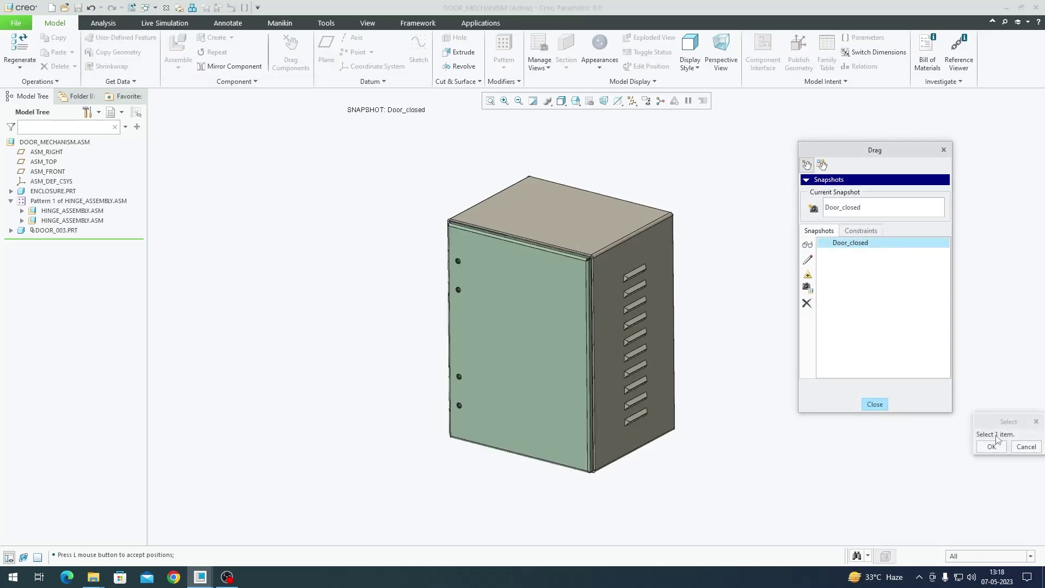
{"action": "left_click", "coordinate": [875, 404]}
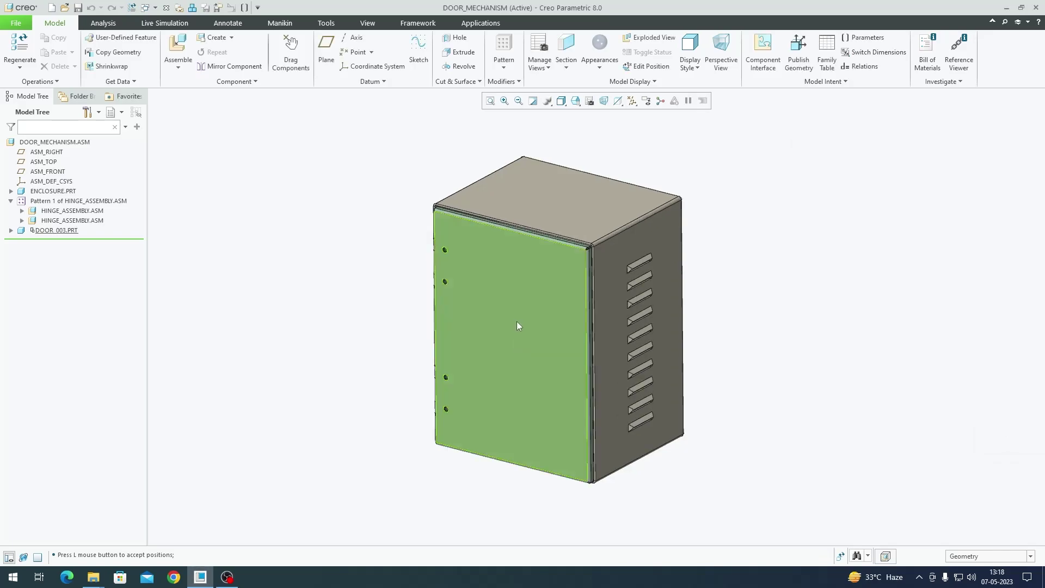
Switch the door assembly to the Mechanism application.
{"action": "left_click", "coordinate": [483, 24]}
{"action": "left_click", "coordinate": [212, 57]}
{"action": "scroll", "coordinate": [437, 424], "scroll_direction": "up", "scroll_amount": 3}
{"action": "scroll", "coordinate": [438, 430], "scroll_direction": "down", "scroll_amount": 1}
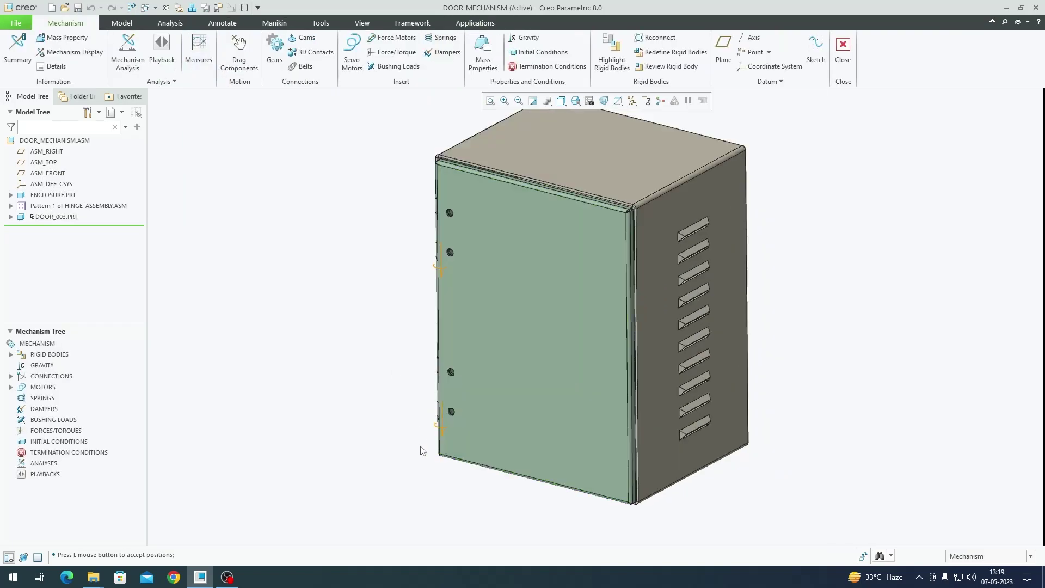
Examine the joint symbols at the upper and lower hinges along the door's edge from several angles.
{"action": "scroll", "coordinate": [437, 386], "scroll_direction": "up", "scroll_amount": 5}
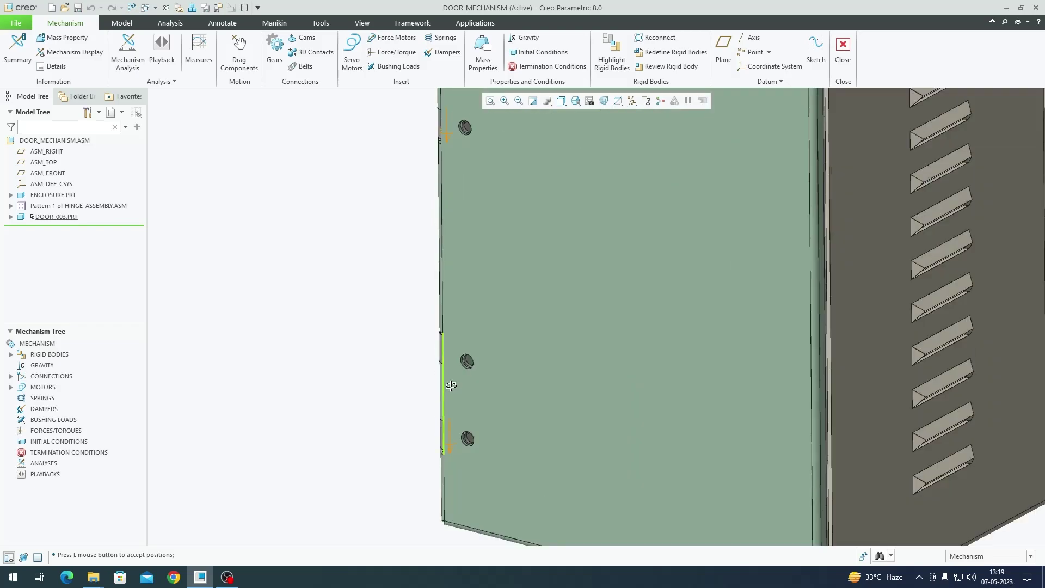
{"action": "scroll", "coordinate": [452, 414], "scroll_direction": "down", "scroll_amount": 4}
{"action": "scroll", "coordinate": [457, 465], "scroll_direction": "down", "scroll_amount": 2}
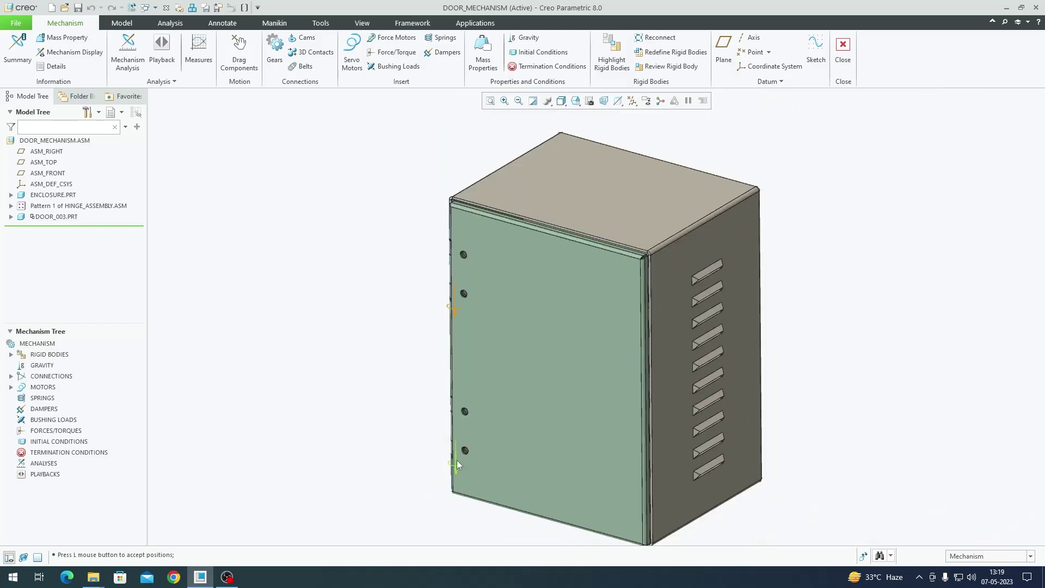
{"action": "scroll", "coordinate": [455, 299], "scroll_direction": "up", "scroll_amount": 5}
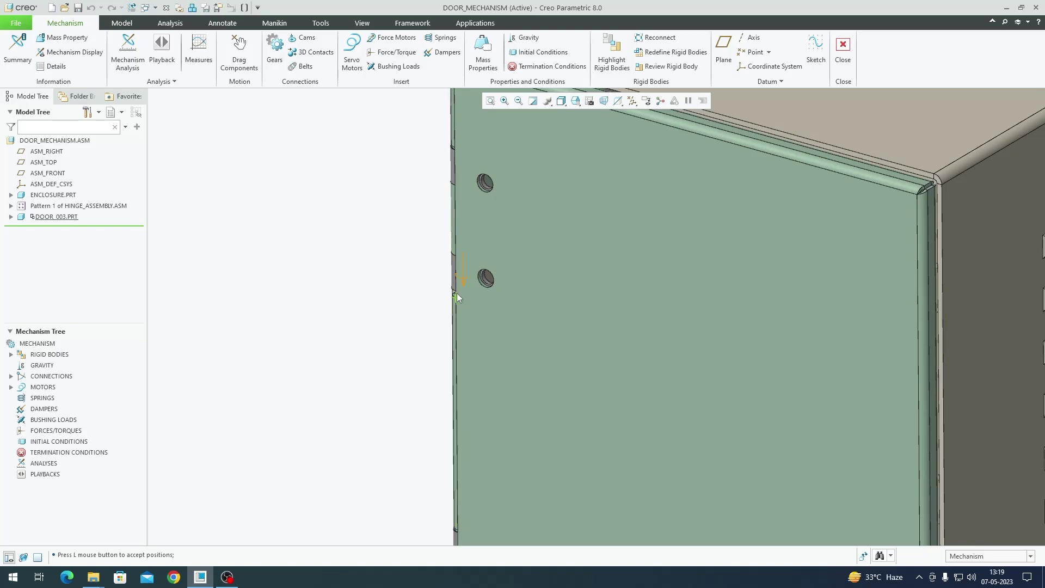
{"action": "scroll", "coordinate": [482, 269], "scroll_direction": "down", "scroll_amount": 4}
{"action": "scroll", "coordinate": [468, 198], "scroll_direction": "down", "scroll_amount": 2}
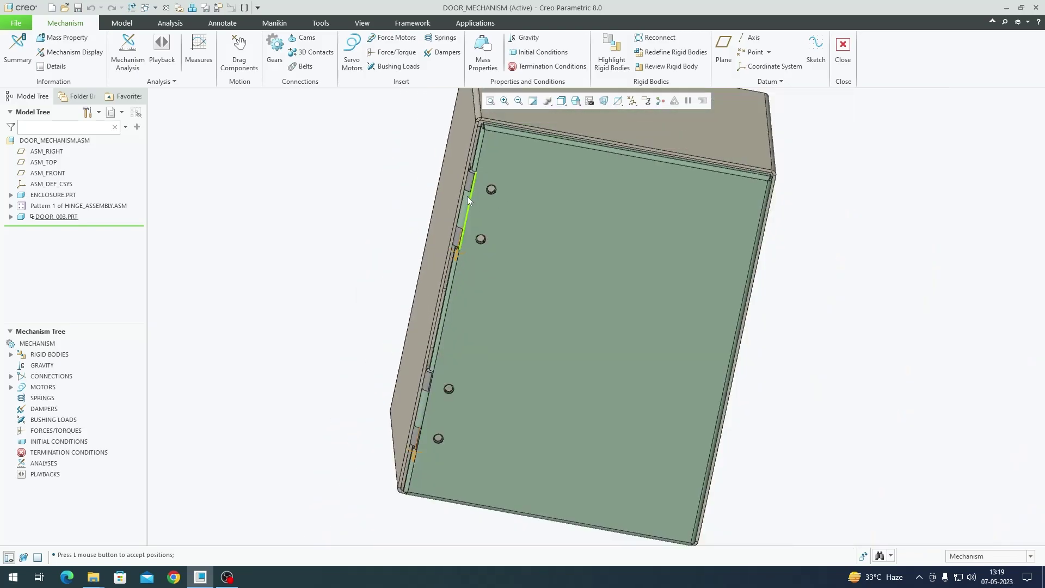
{"action": "middle_click_drag", "start_coordinate": [422, 413], "coordinate": [402, 409]}
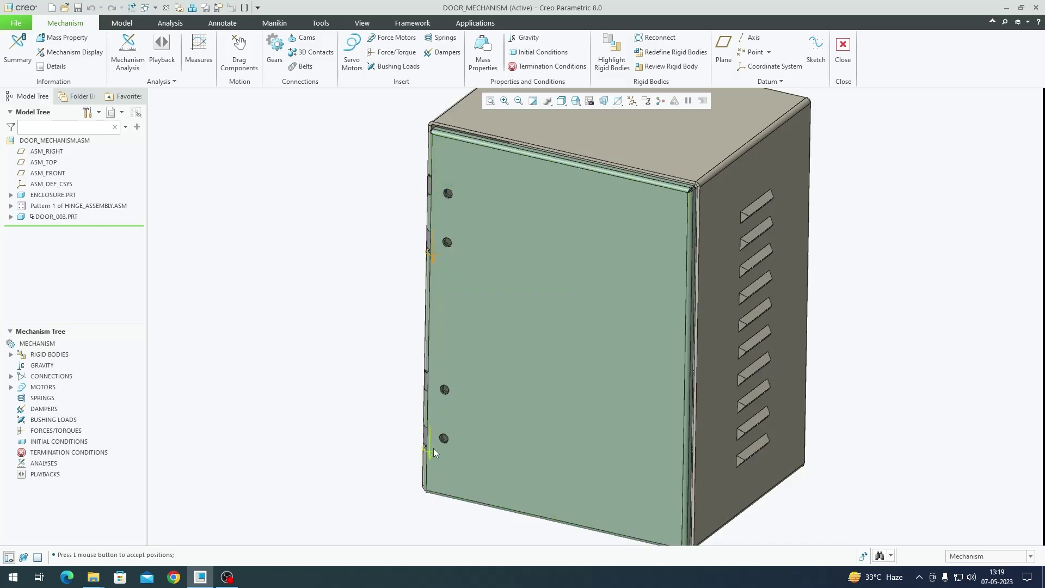
{"action": "scroll", "coordinate": [547, 361], "scroll_direction": "up", "scroll_amount": 3}
{"action": "middle_click_drag", "start_coordinate": [547, 363], "coordinate": [537, 337]}
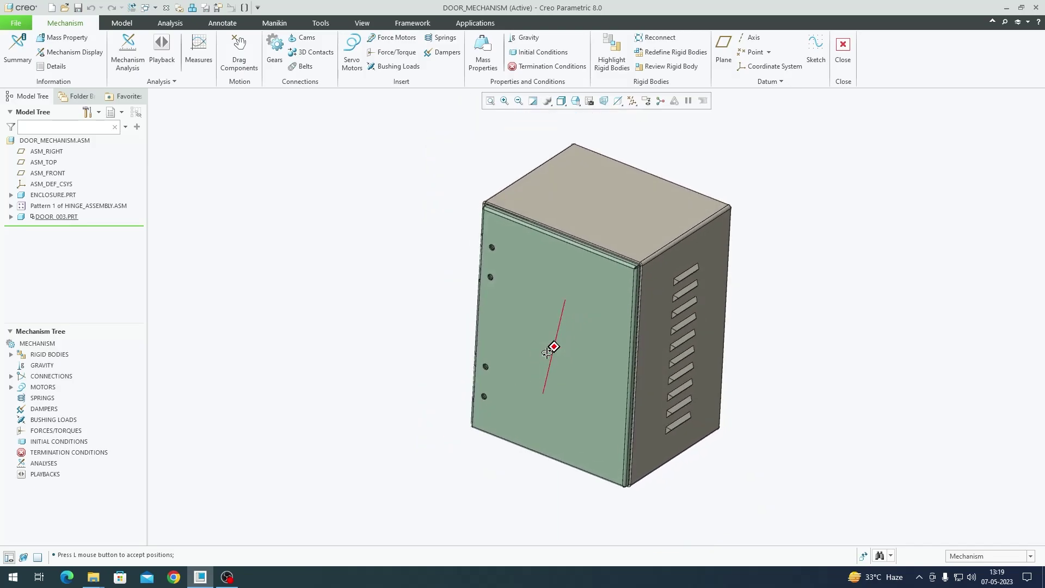
{"action": "scroll", "coordinate": [490, 312], "scroll_direction": "down", "scroll_amount": 2}
{"action": "middle_click_drag", "start_coordinate": [465, 314], "coordinate": [503, 314]}
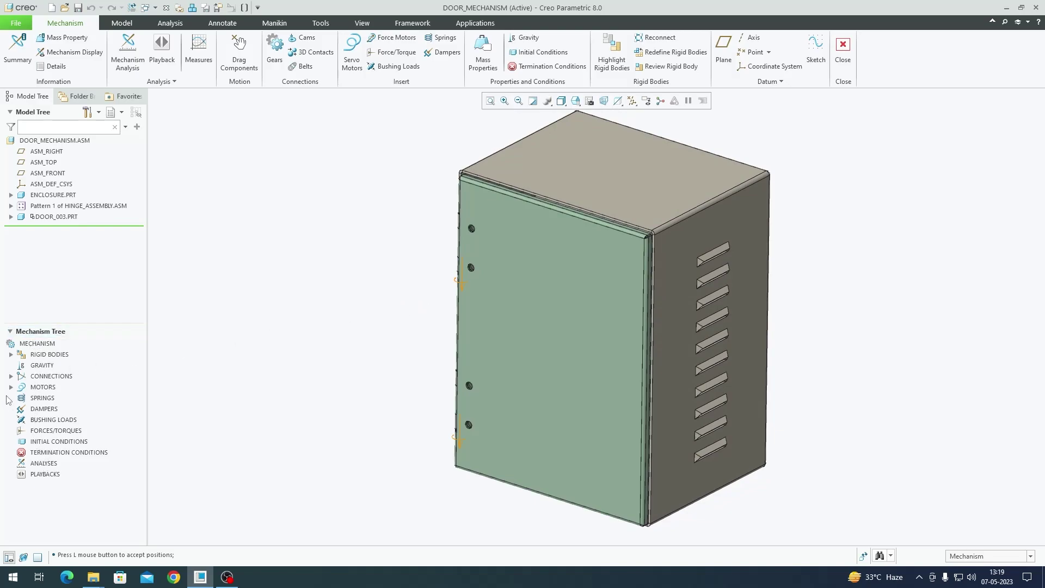
Look through the mechanism's connection types and motor types, checking the Servo entry.
{"action": "left_click", "coordinate": [11, 376]}
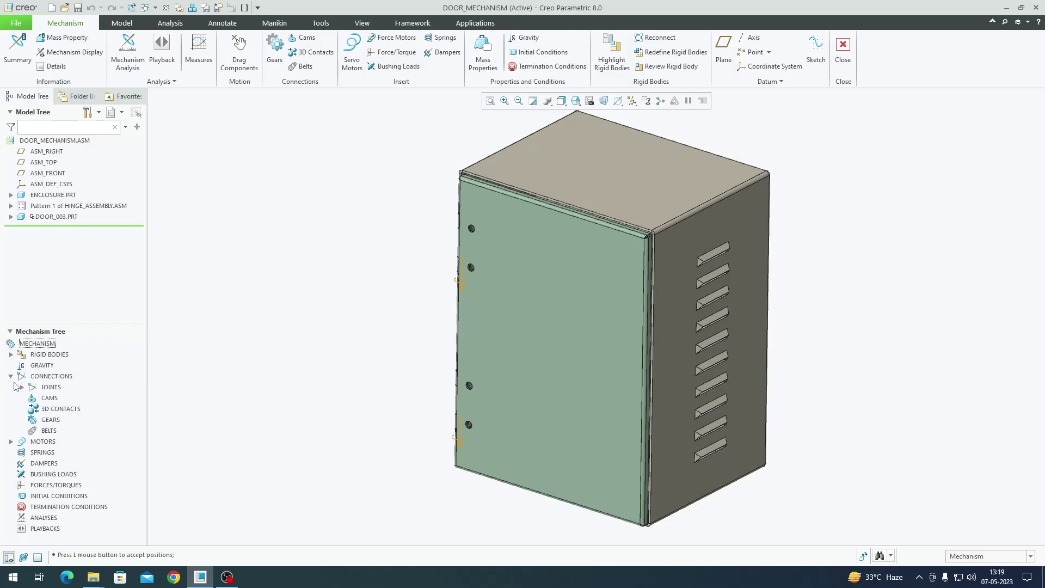
{"action": "left_click", "coordinate": [11, 377]}
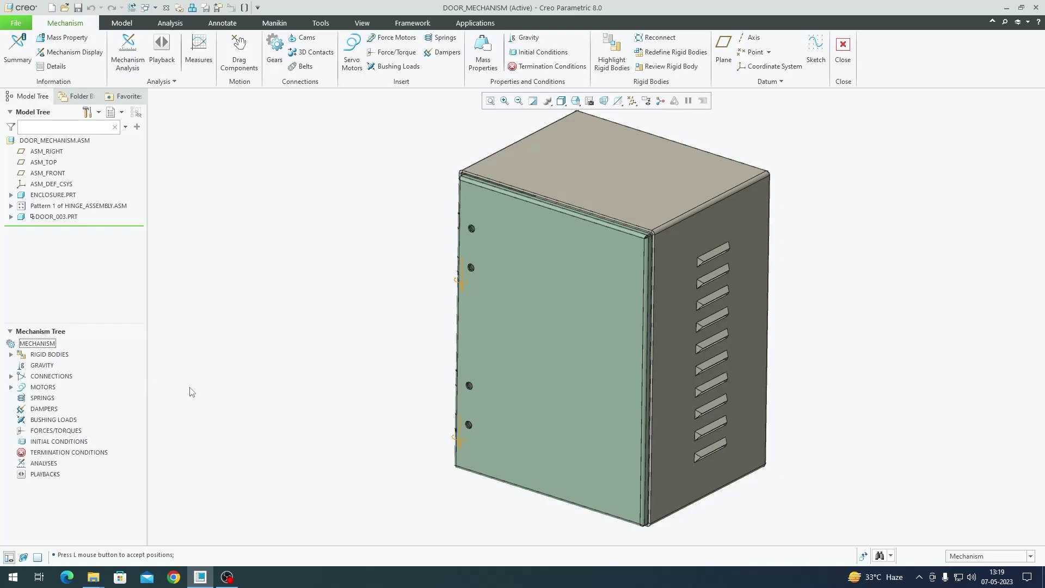
{"action": "left_click", "coordinate": [11, 387]}
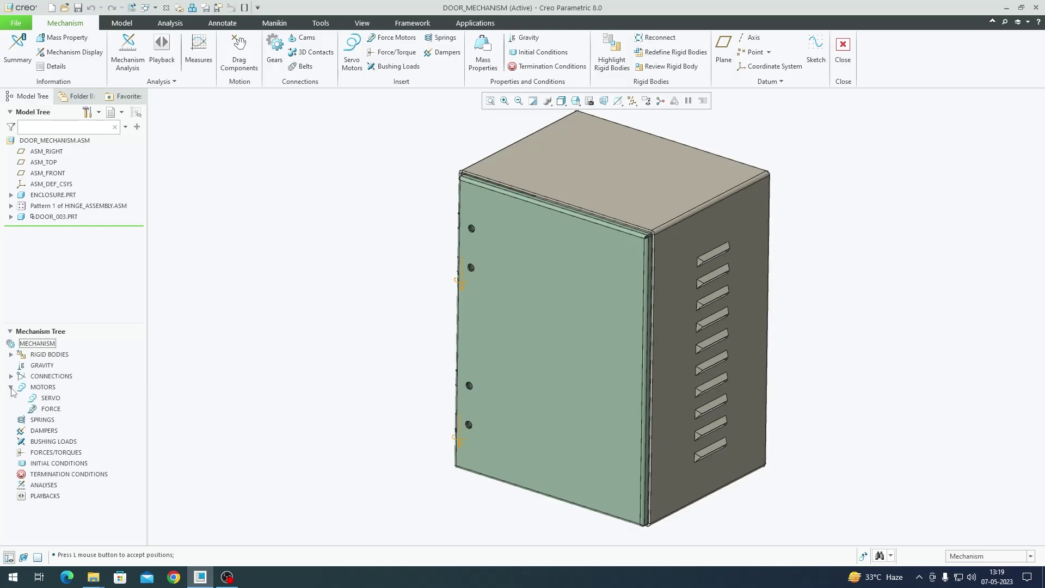
{"action": "left_click", "coordinate": [54, 399]}
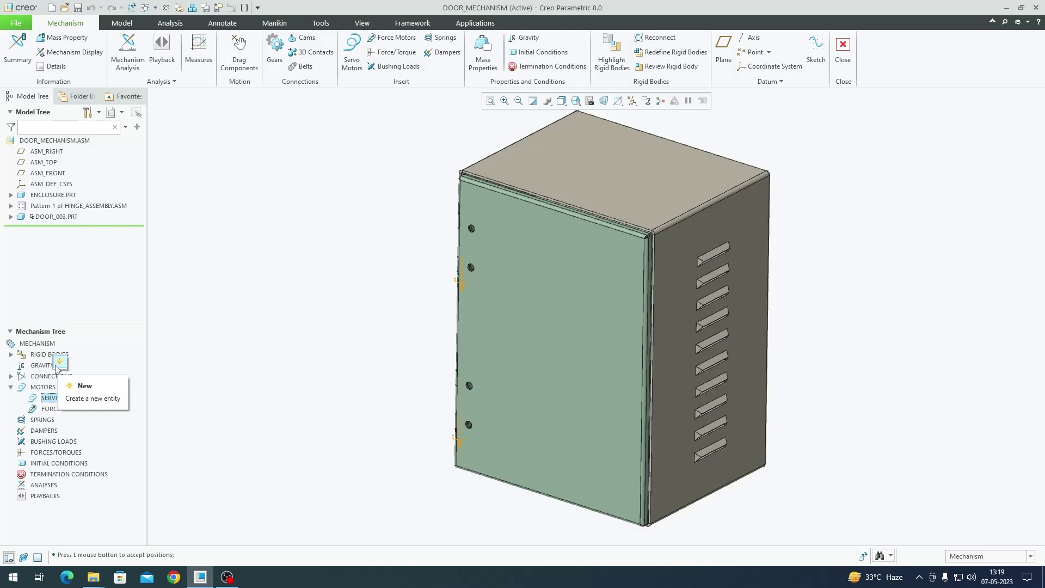
{"action": "left_click", "coordinate": [219, 358]}
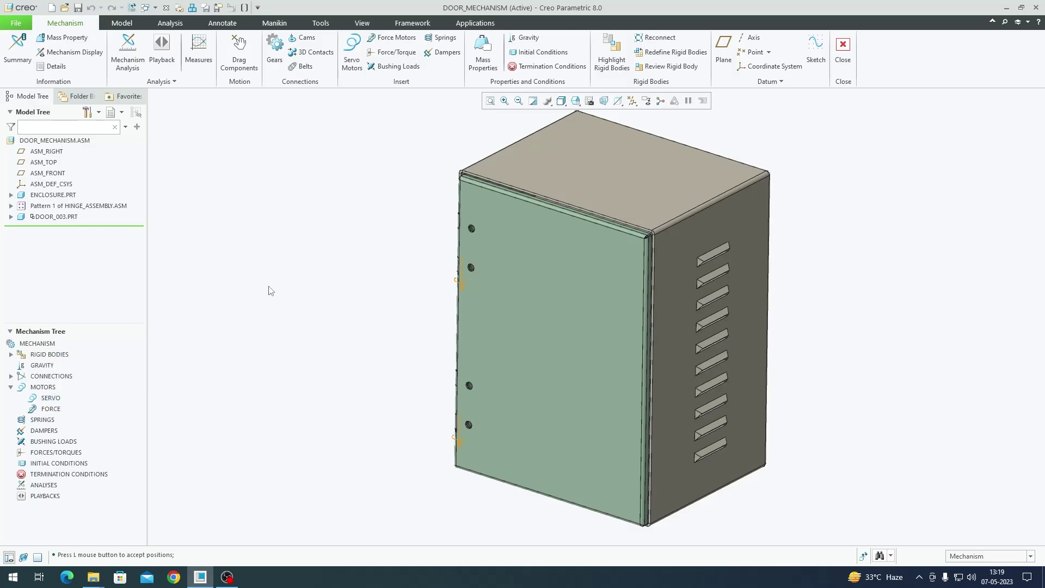
Start a servo motor and choose the upper hinge's rotation axis as its driven entity.
{"action": "left_click", "coordinate": [351, 52]}
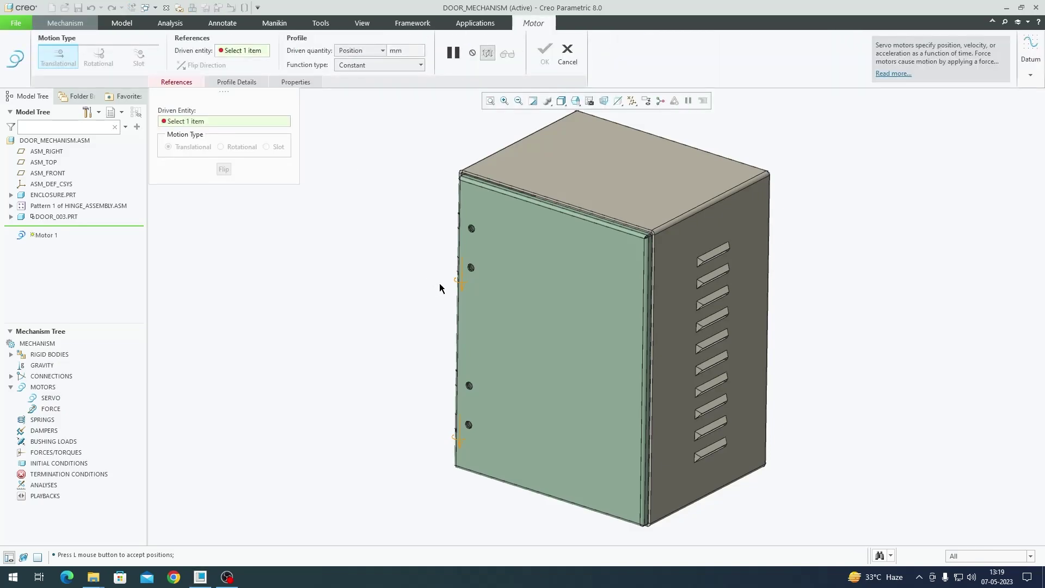
{"action": "left_click", "coordinate": [459, 282]}
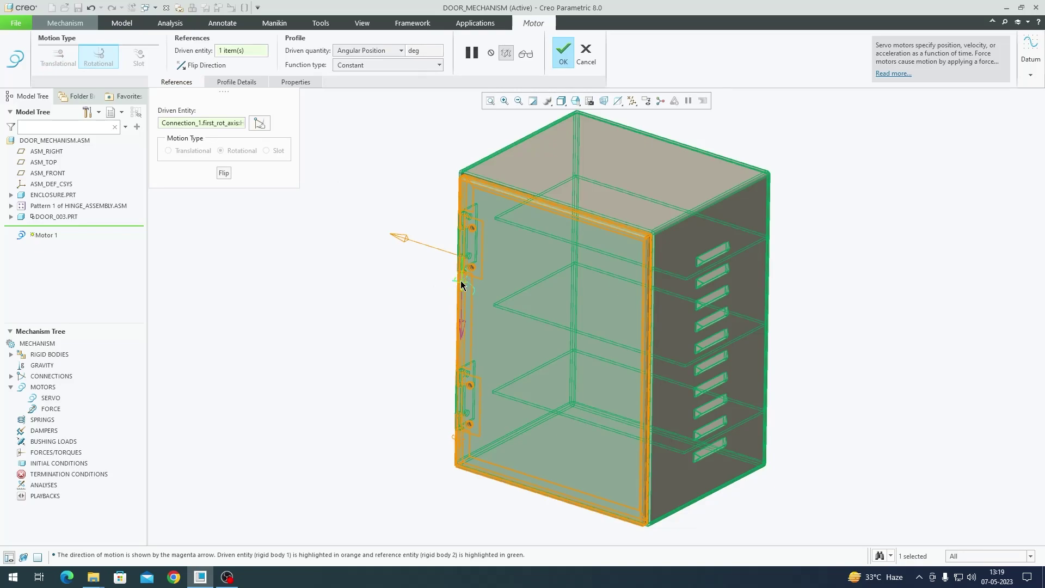
Examine the driven hinge axis and the motor's direction arrow from several angles and up close.
{"action": "scroll", "coordinate": [455, 292], "scroll_direction": "up", "scroll_amount": 4}
{"action": "scroll", "coordinate": [455, 292], "scroll_direction": "down", "scroll_amount": 3}
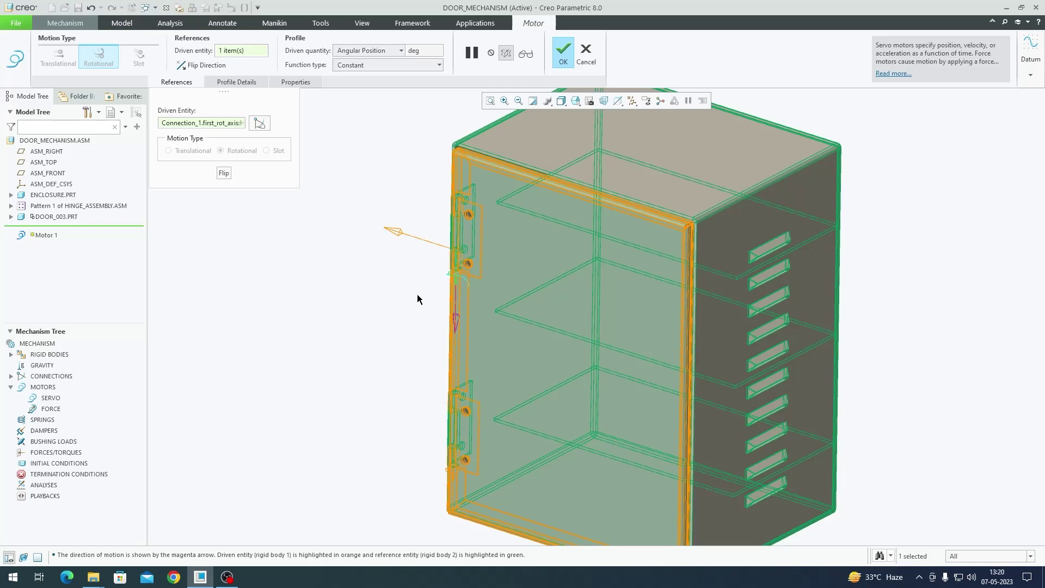
{"action": "scroll", "coordinate": [418, 298], "scroll_direction": "down", "scroll_amount": 1}
{"action": "mouse_move", "coordinate": [418, 304]}
{"action": "middle_mouse_down"}
{"action": "mouse_move", "coordinate": [455, 366]}
{"action": "mouse_move", "coordinate": [444, 366]}
{"action": "mouse_move", "coordinate": [401, 268]}
{"action": "middle_mouse_up"}
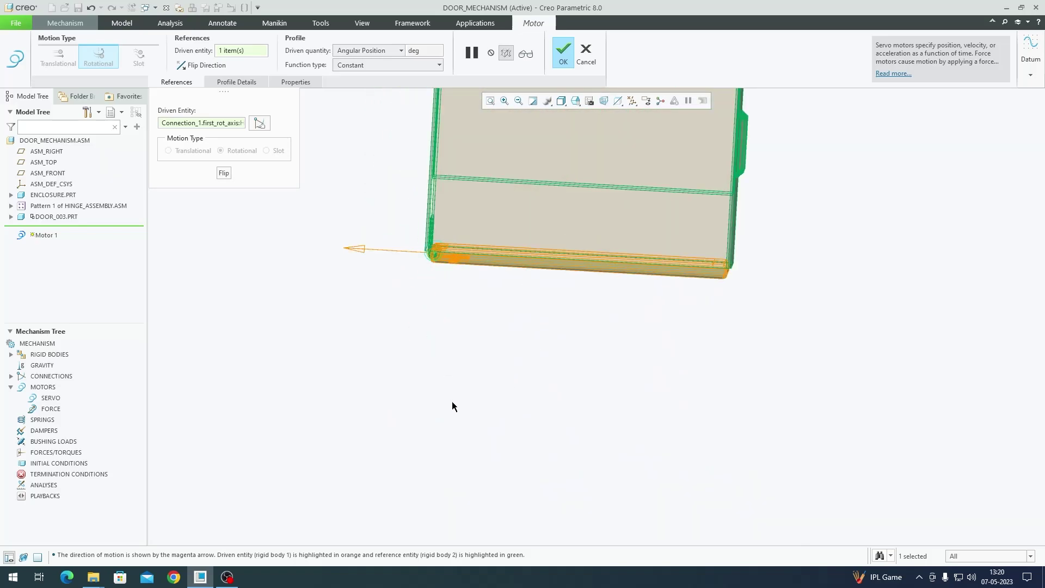
{"action": "middle_click_drag", "start_coordinate": [471, 419], "coordinate": [493, 375]}
{"action": "scroll", "coordinate": [450, 323], "scroll_direction": "up", "scroll_amount": 5}
{"action": "scroll", "coordinate": [444, 299], "scroll_direction": "up", "scroll_amount": 3}
{"action": "scroll", "coordinate": [438, 272], "scroll_direction": "up", "scroll_amount": 2}
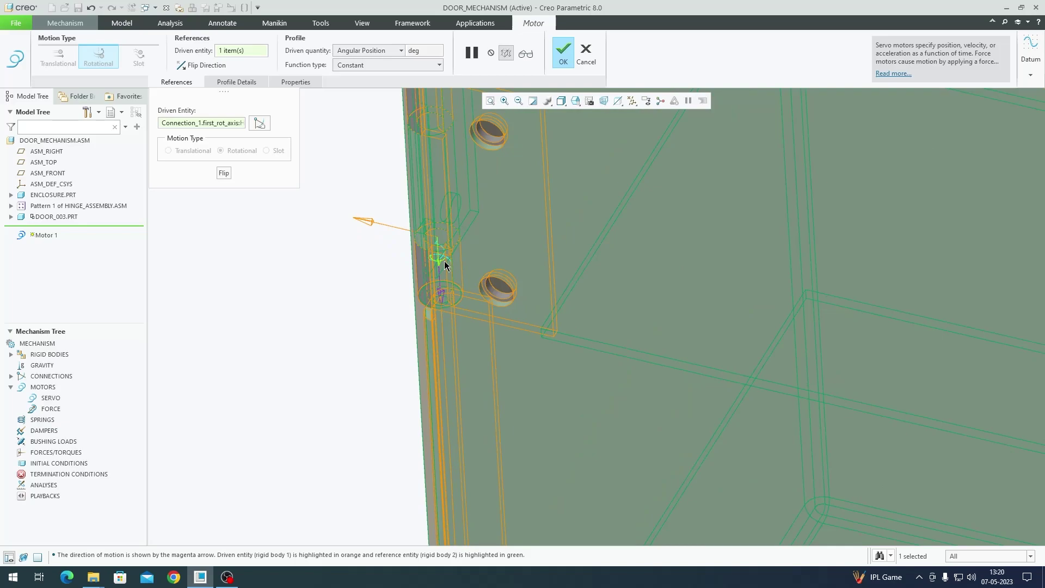
{"action": "scroll", "coordinate": [442, 263], "scroll_direction": "down", "scroll_amount": 5}
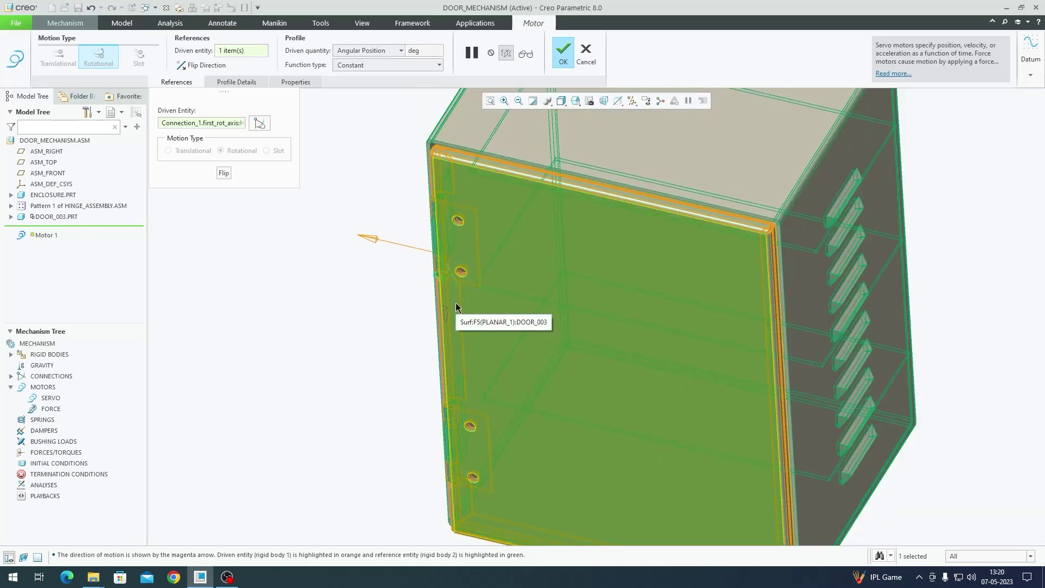
Set the motor's driven quantity to Angular Velocity and display its profile details.
{"action": "left_click", "coordinate": [398, 50]}
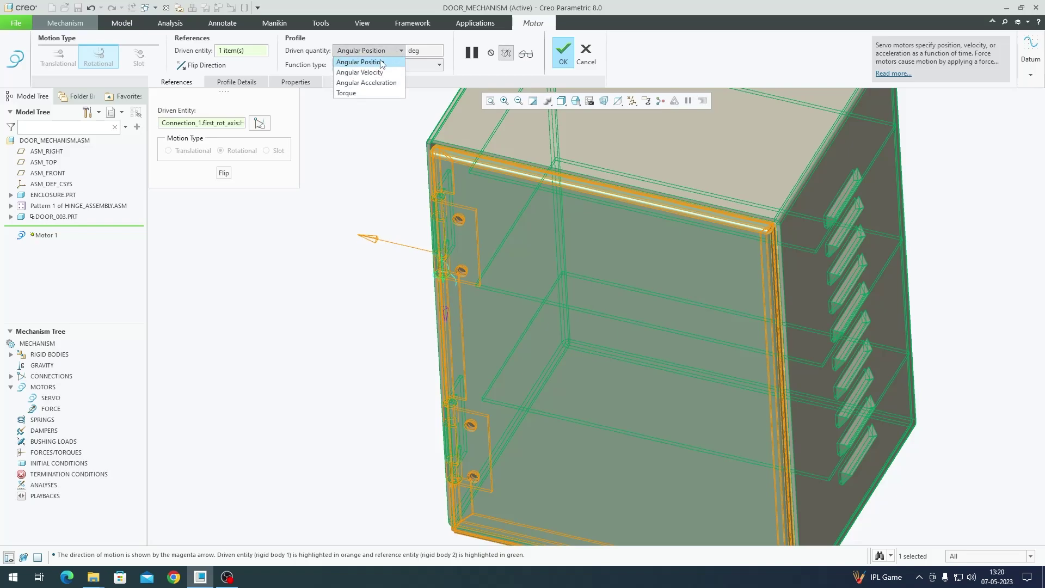
{"action": "left_click", "coordinate": [381, 73]}
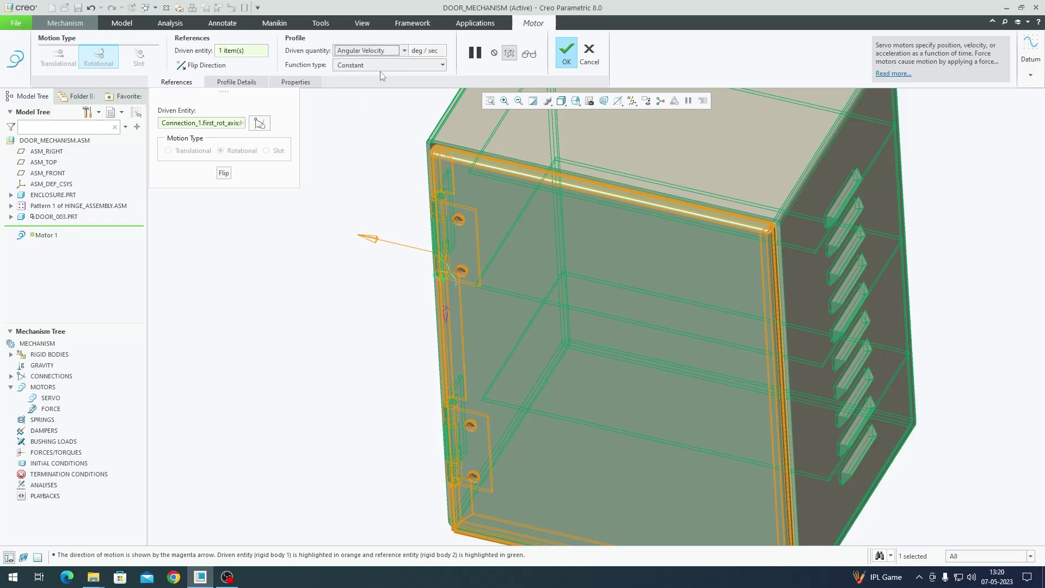
{"action": "left_click", "coordinate": [252, 84]}
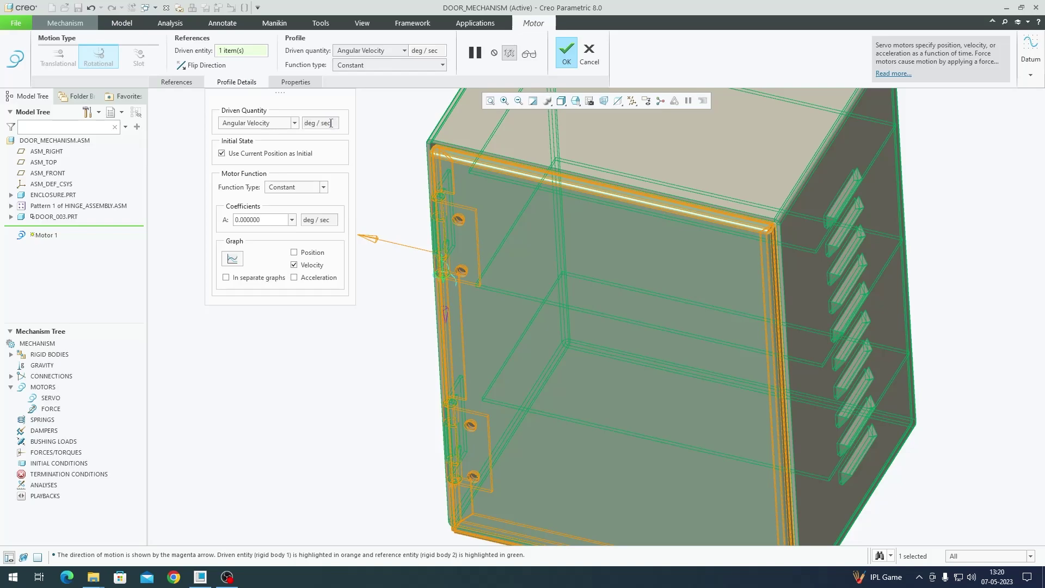
{"action": "scroll", "coordinate": [574, 344], "scroll_direction": "down", "scroll_amount": 3}
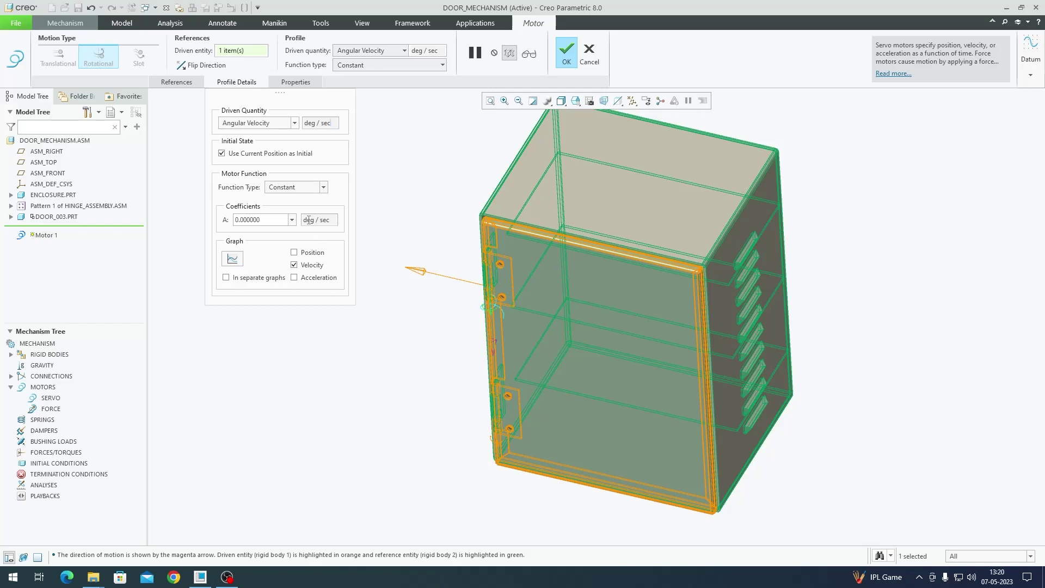
Set the servo motor's constant angular velocity coefficient A to 30 deg/sec.
{"action": "double_click", "coordinate": [266, 220]}
{"action": "left_click", "coordinate": [266, 220]}
{"action": "double_click", "coordinate": [266, 220]}
{"action": "type", "text": "30"}
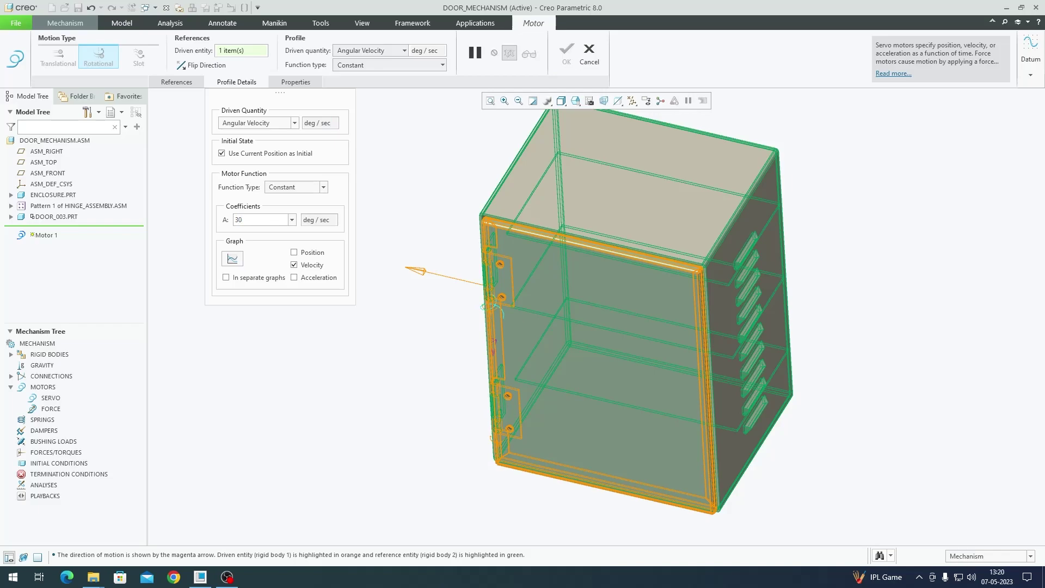
{"action": "key", "text": "Return"}
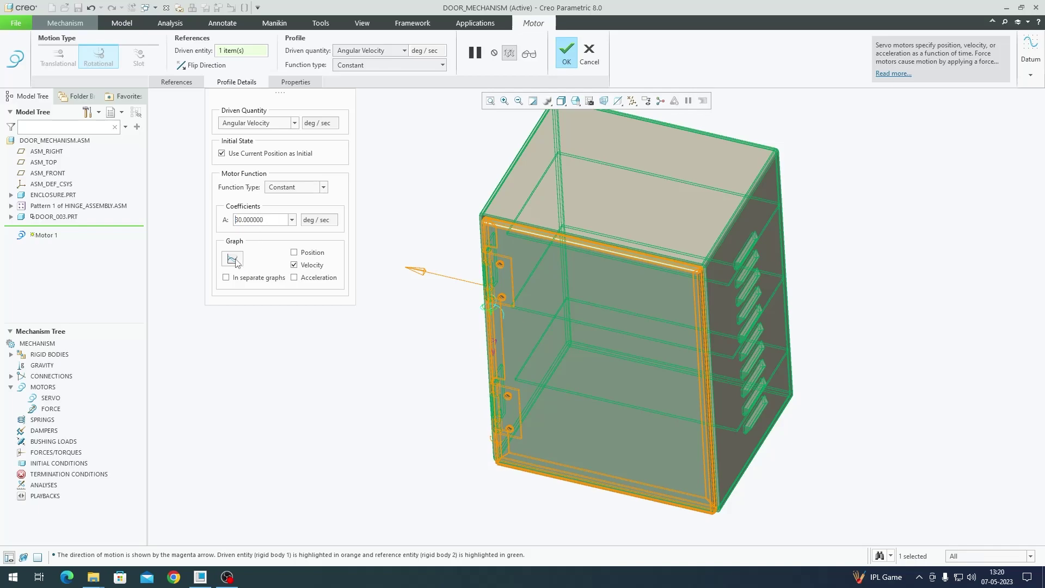
Plot the servo motor's velocity profile over time, examine the graph, and close it.
{"action": "left_click", "coordinate": [233, 259]}
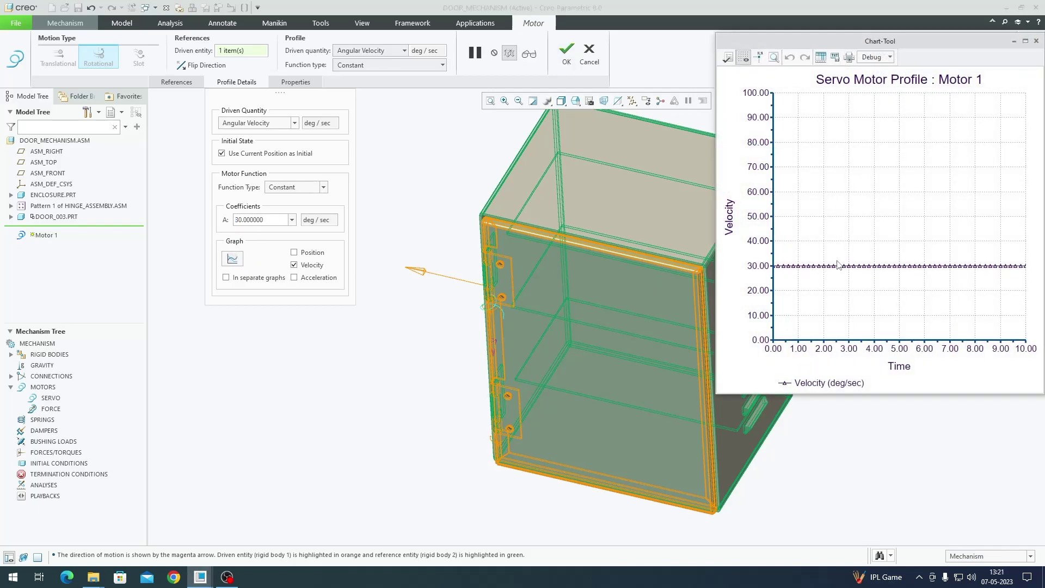
{"action": "left_click_drag", "start_coordinate": [864, 41], "coordinate": [698, 74]}
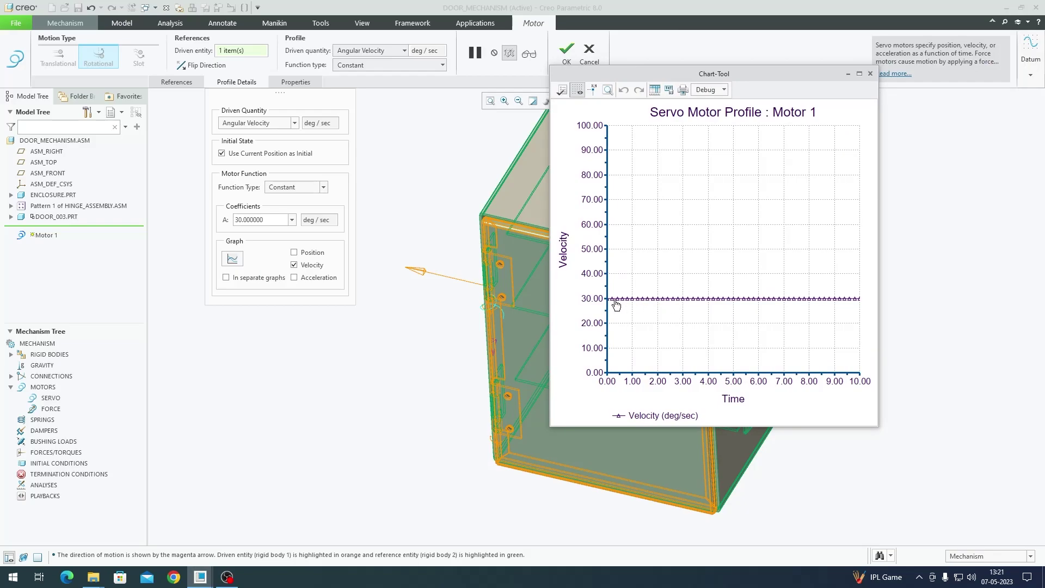
{"action": "left_click", "coordinate": [870, 73]}
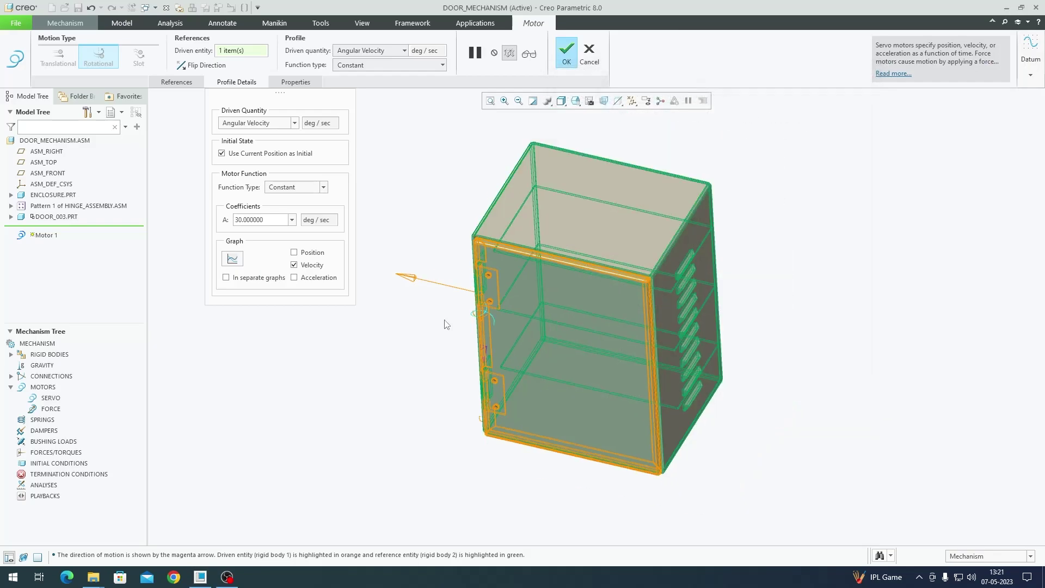
Accept the servo motor definition for the hinge axis.
{"action": "middle_click_drag", "start_coordinate": [506, 309], "coordinate": [441, 314]}
{"action": "left_click", "coordinate": [272, 221]}
{"action": "left_click", "coordinate": [275, 222]}
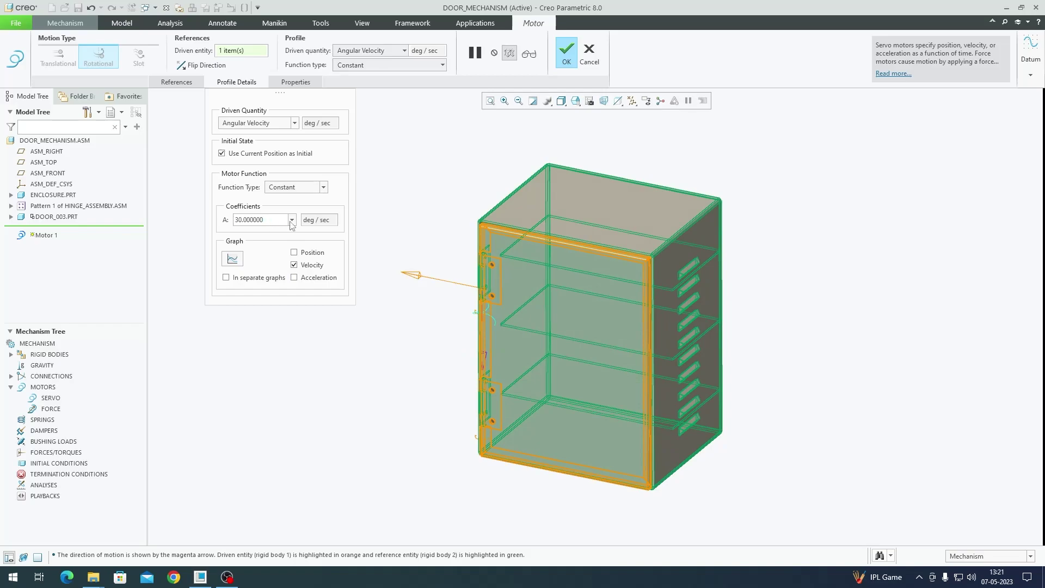
{"action": "left_click", "coordinate": [568, 58]}
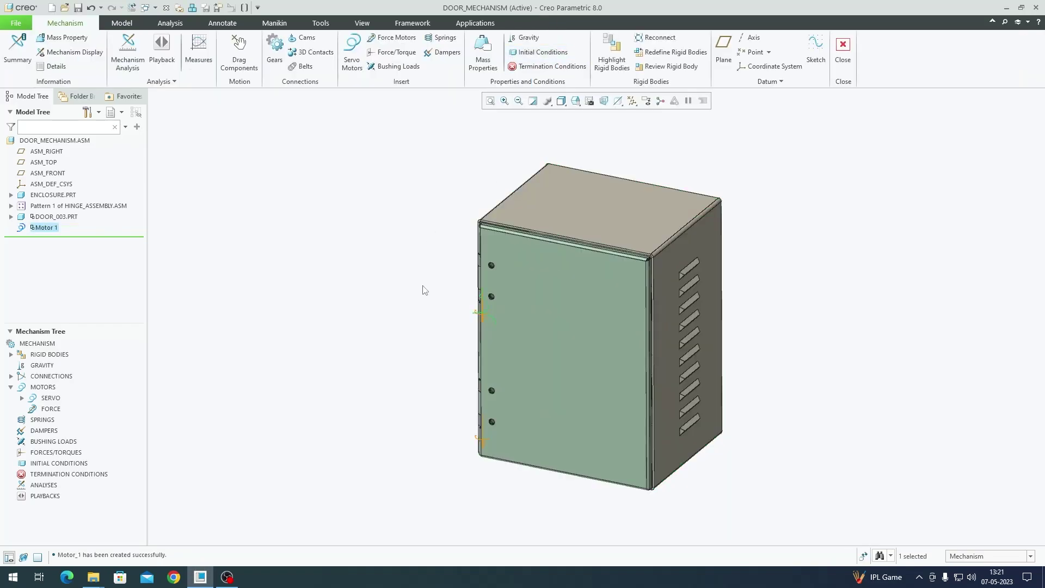
{"action": "scroll", "coordinate": [484, 323], "scroll_direction": "down", "scroll_amount": 3}
{"action": "scroll", "coordinate": [480, 267], "scroll_direction": "up", "scroll_amount": 3}
{"action": "scroll", "coordinate": [482, 274], "scroll_direction": "down", "scroll_amount": 3}
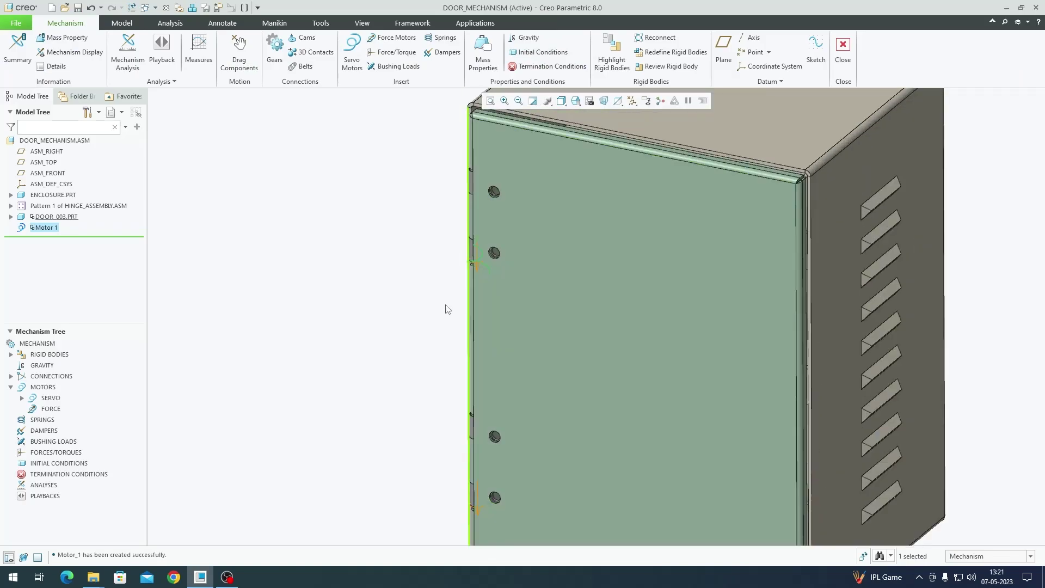
{"action": "scroll", "coordinate": [460, 300], "scroll_direction": "up", "scroll_amount": 3}
{"action": "left_click", "coordinate": [314, 360]}
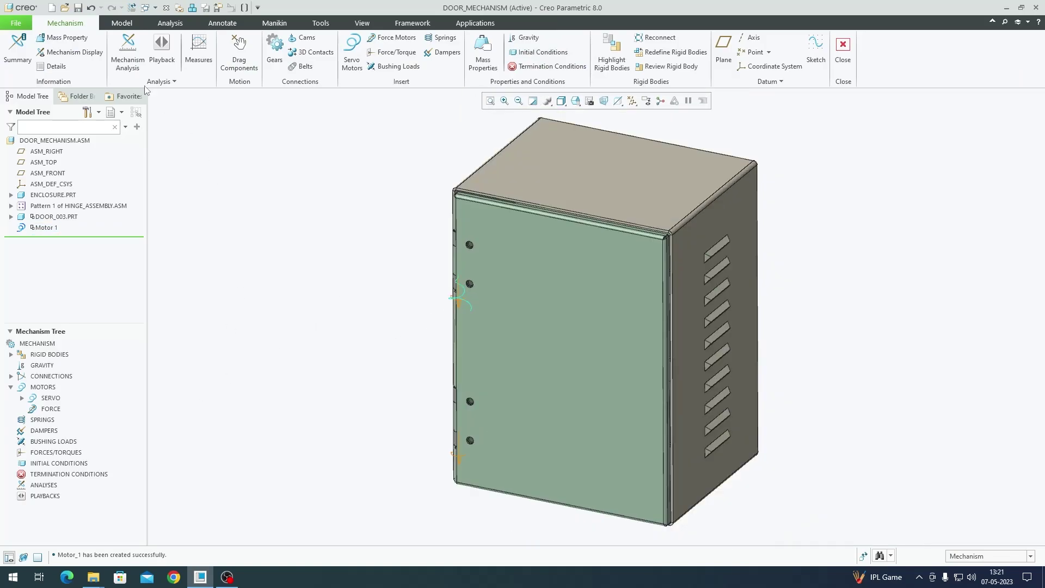
Start a mechanism analysis named Hinge_rotation_001 and set its type to Kinematic.
{"action": "left_click", "coordinate": [134, 70]}
{"action": "double_click", "coordinate": [915, 131]}
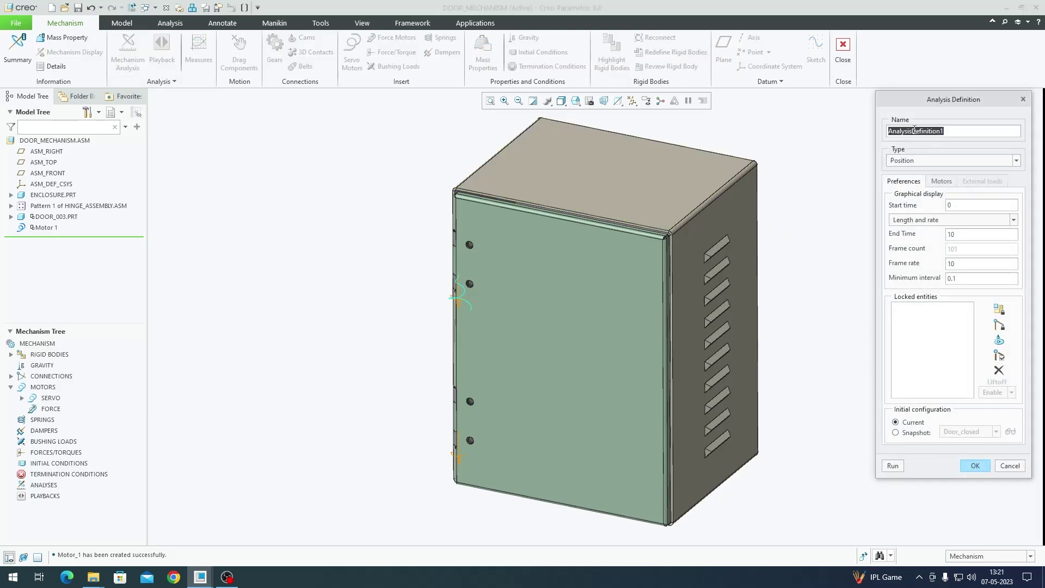
{"action": "type", "text": "Hinge_rotation_001"}
{"action": "left_click", "coordinate": [916, 162]}
{"action": "left_click", "coordinate": [917, 176]}
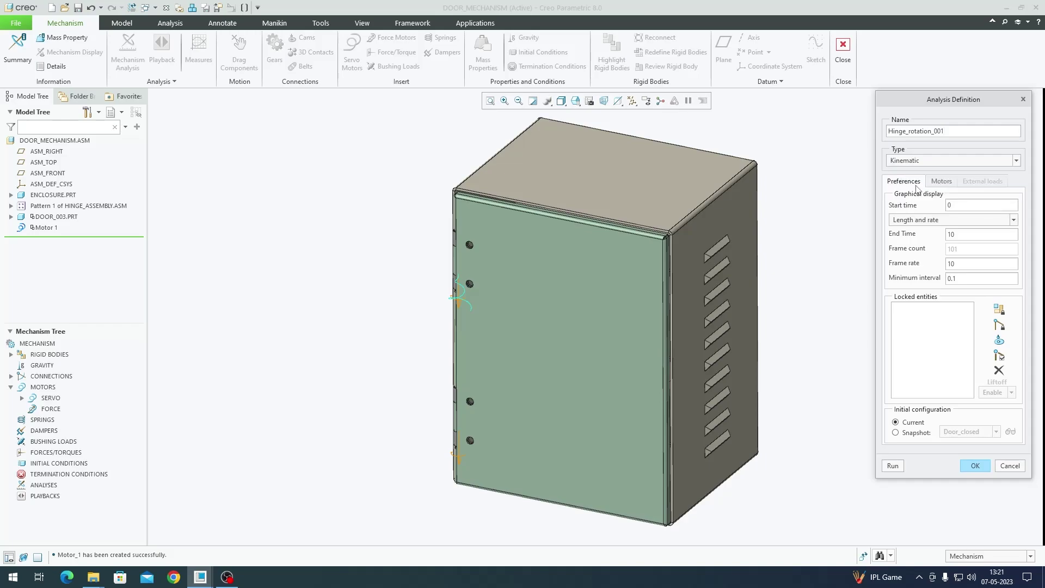
Define the analysis timing by Length and rate, with an end time of 3 and a frame rate of 30.
{"action": "left_click", "coordinate": [953, 219]}
{"action": "left_click", "coordinate": [953, 220]}
{"action": "left_click", "coordinate": [959, 222]}
{"action": "left_click", "coordinate": [959, 224]}
{"action": "left_click_drag", "start_coordinate": [969, 108], "coordinate": [898, 115]}
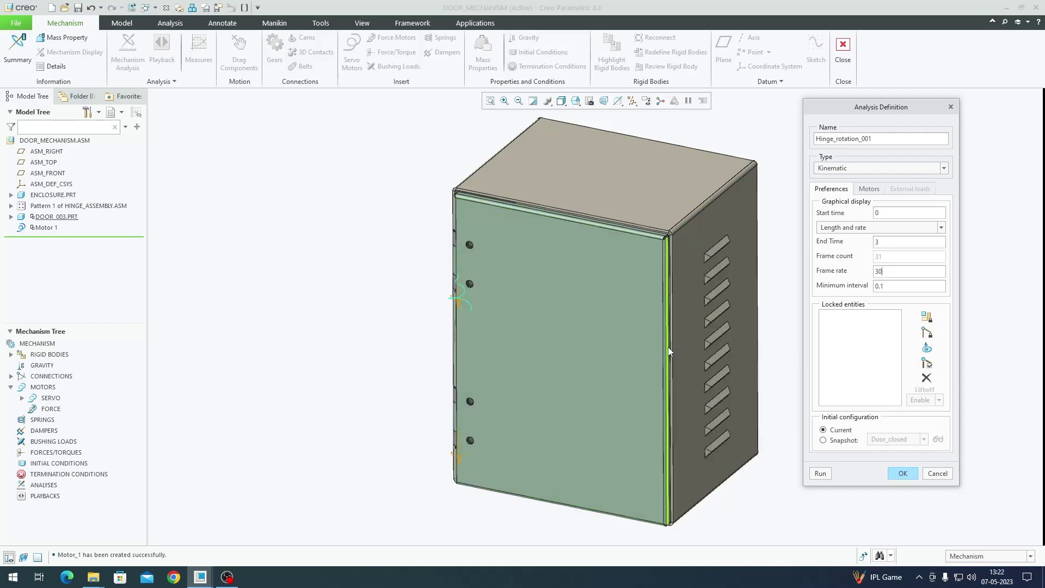
Use the Door_closed snapshot as the analysis's initial configuration and save the analysis definition.
{"action": "left_click", "coordinate": [842, 442]}
{"action": "left_click", "coordinate": [895, 440]}
{"action": "left_click", "coordinate": [895, 440]}
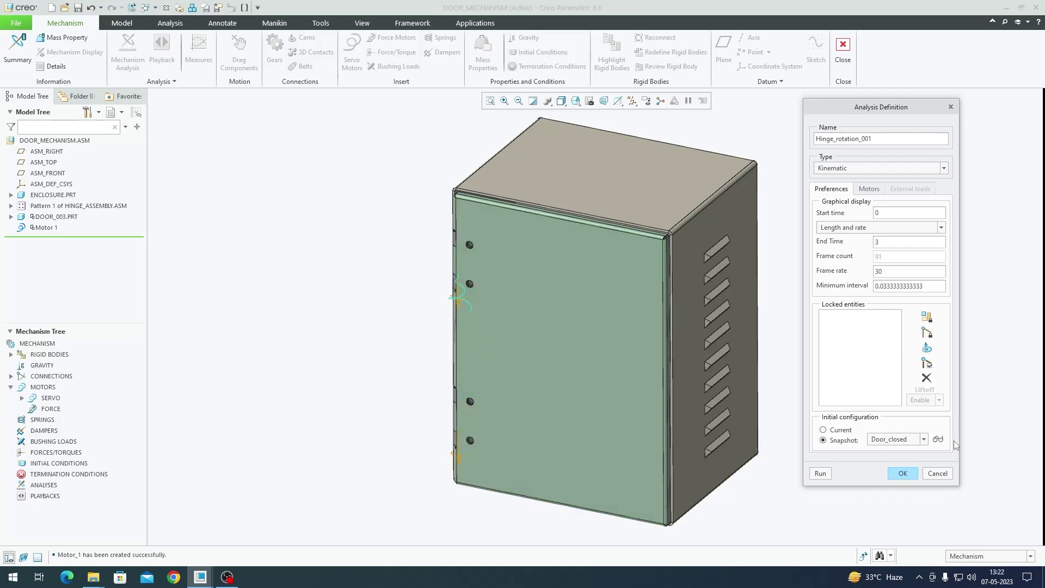
{"action": "left_click", "coordinate": [901, 473]}
Swing the door partly open about its hinges with Drag Components.
{"action": "left_click", "coordinate": [238, 54]}
{"action": "left_click", "coordinate": [609, 363]}
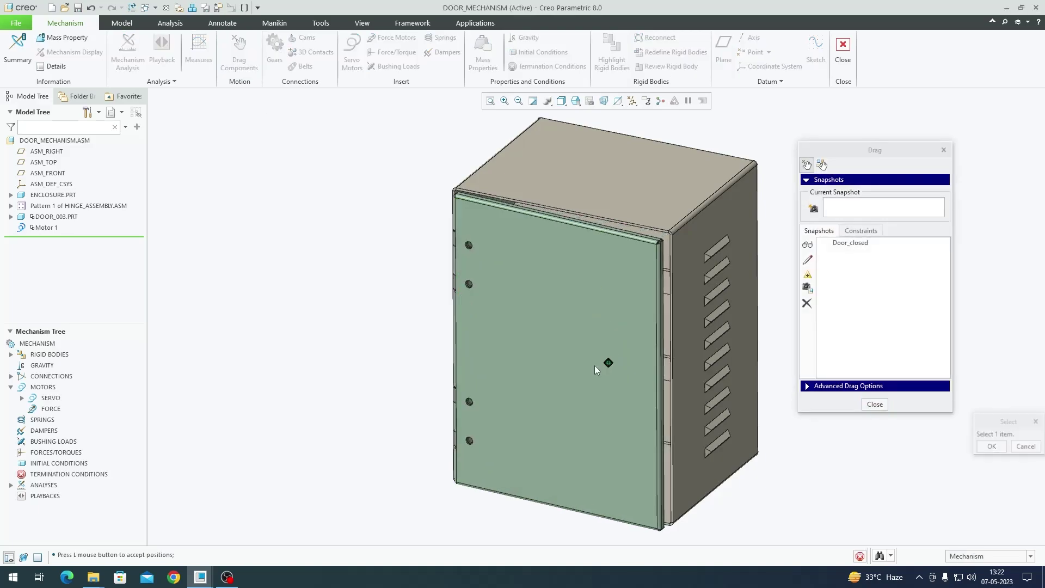
{"action": "left_click", "coordinate": [380, 338]}
{"action": "middle_click", "coordinate": [380, 338]}
{"action": "scroll", "coordinate": [381, 338], "scroll_direction": "down", "scroll_amount": 1}
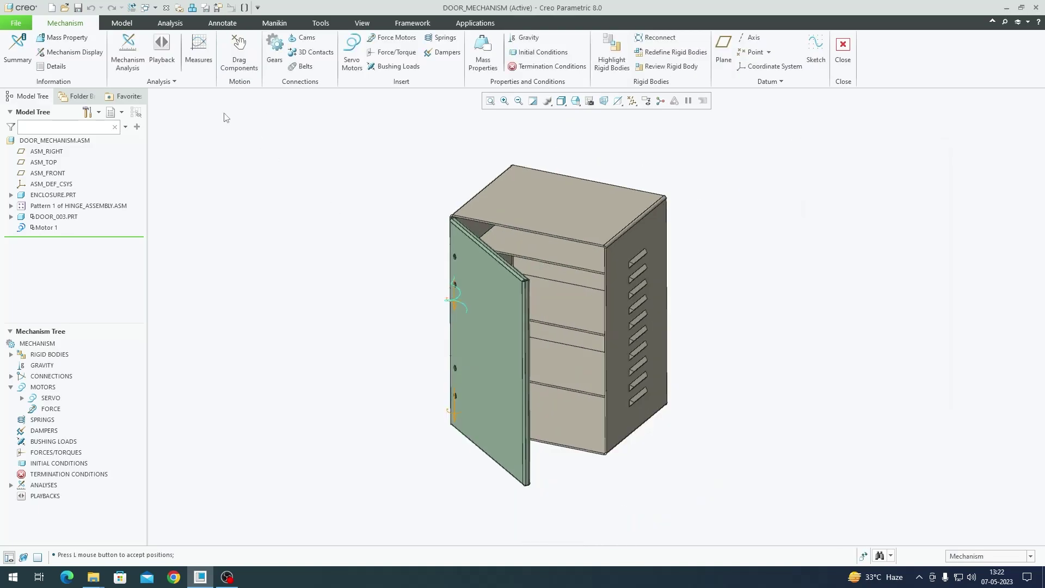
Reopen the Hinge_rotation_001 definition, preview its Door_closed starting snapshot on the model, and accept the definition.
{"action": "left_click", "coordinate": [11, 485]}
{"action": "left_click", "coordinate": [84, 496]}
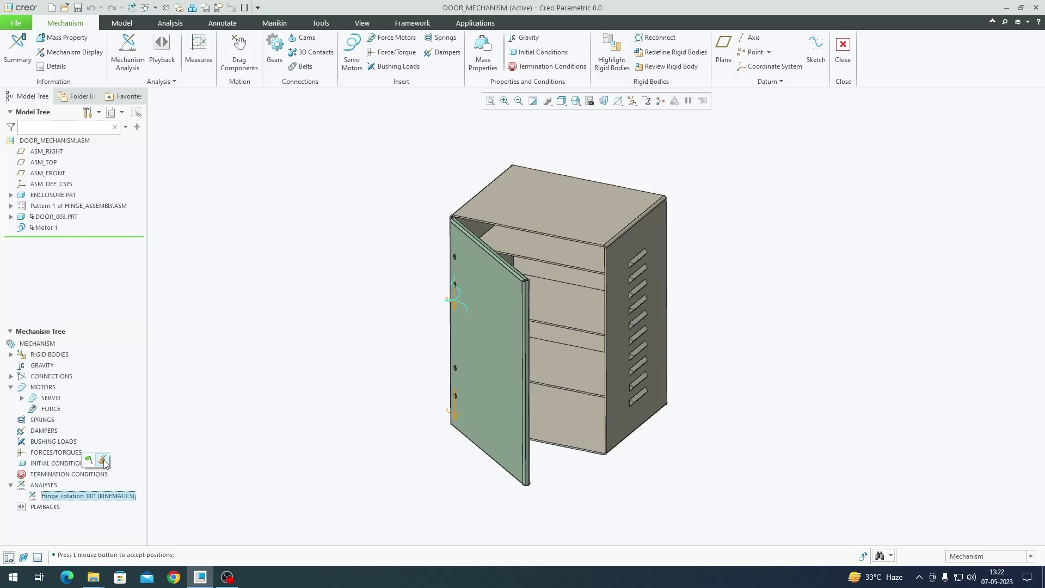
{"action": "left_click", "coordinate": [102, 460]}
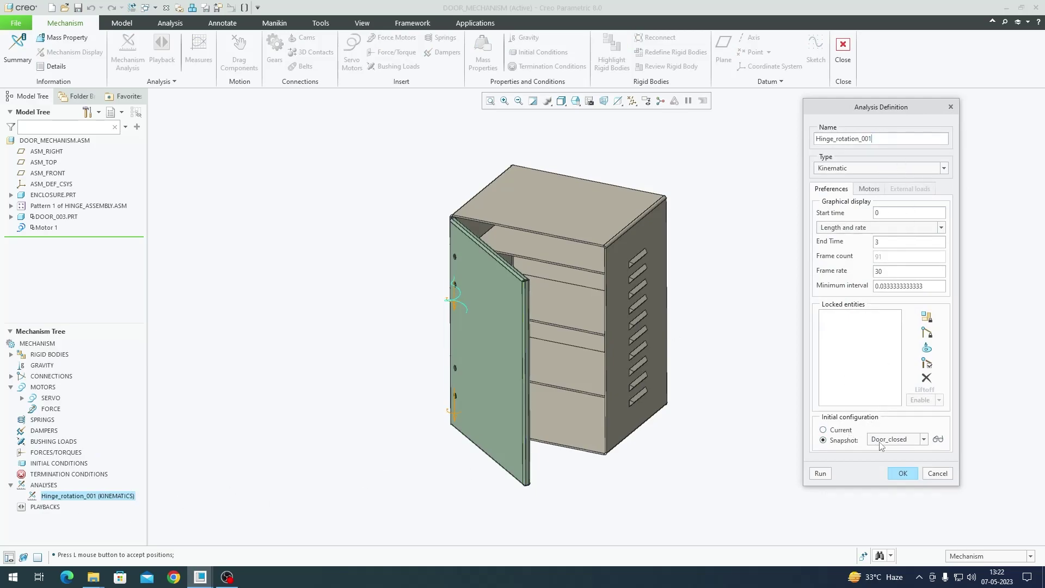
{"action": "left_click", "coordinate": [938, 442]}
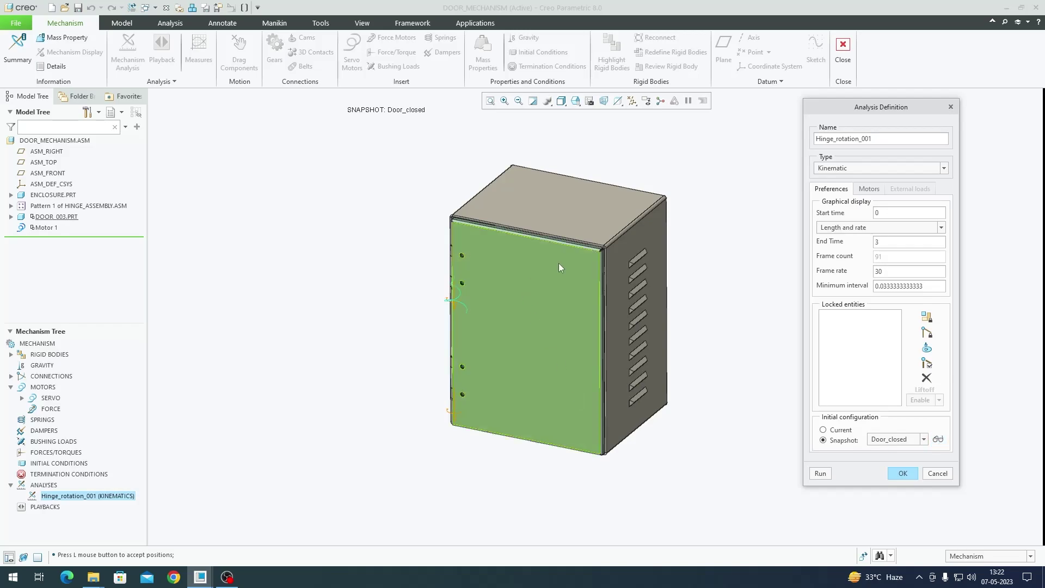
{"action": "left_click", "coordinate": [902, 473]}
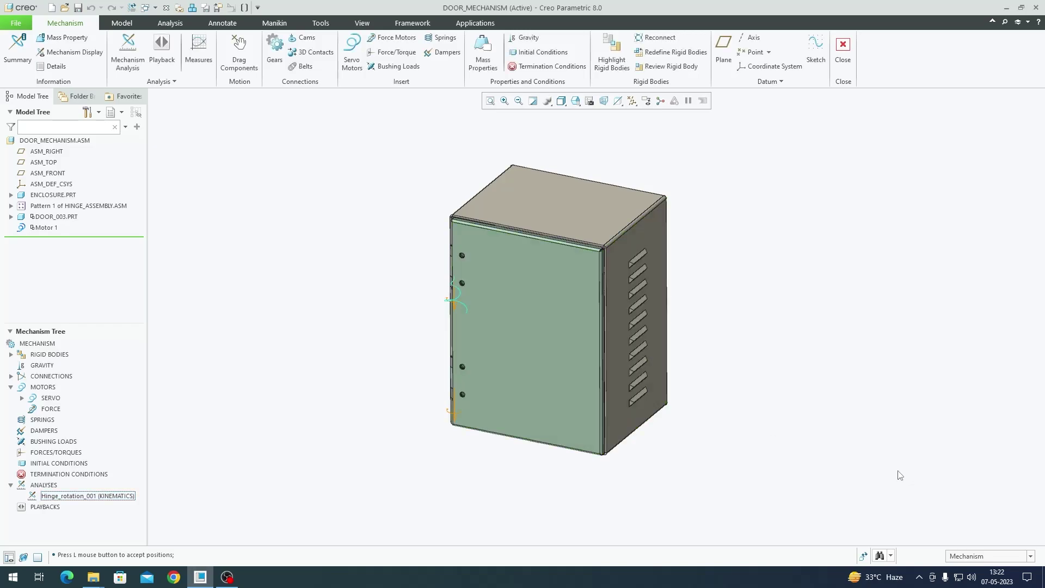
Review Motor 1's start and end range in the Hinge_rotation_001 definition against the analysis time settings.
{"action": "left_click", "coordinate": [96, 497]}
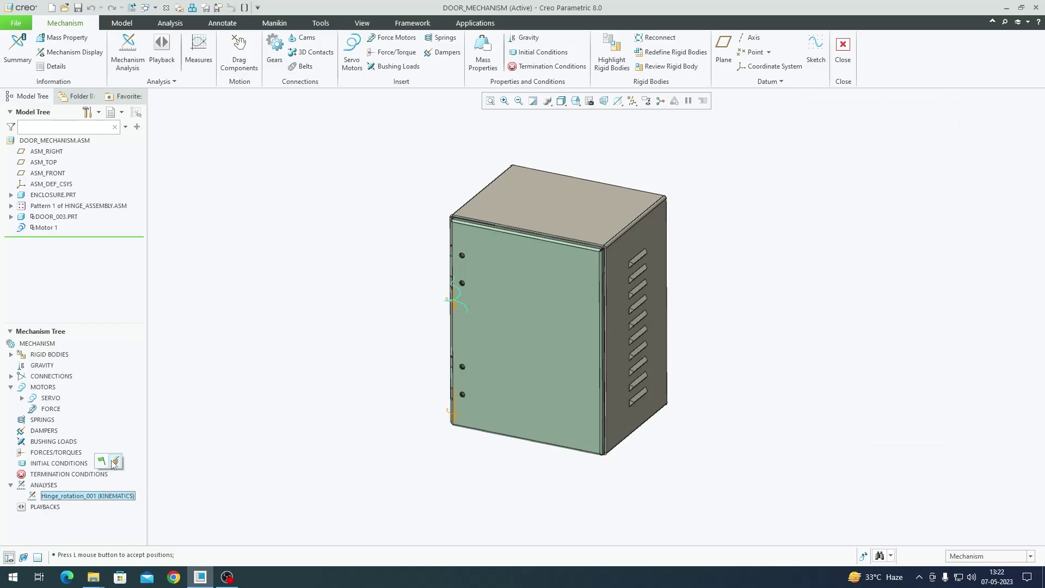
{"action": "left_click", "coordinate": [114, 462]}
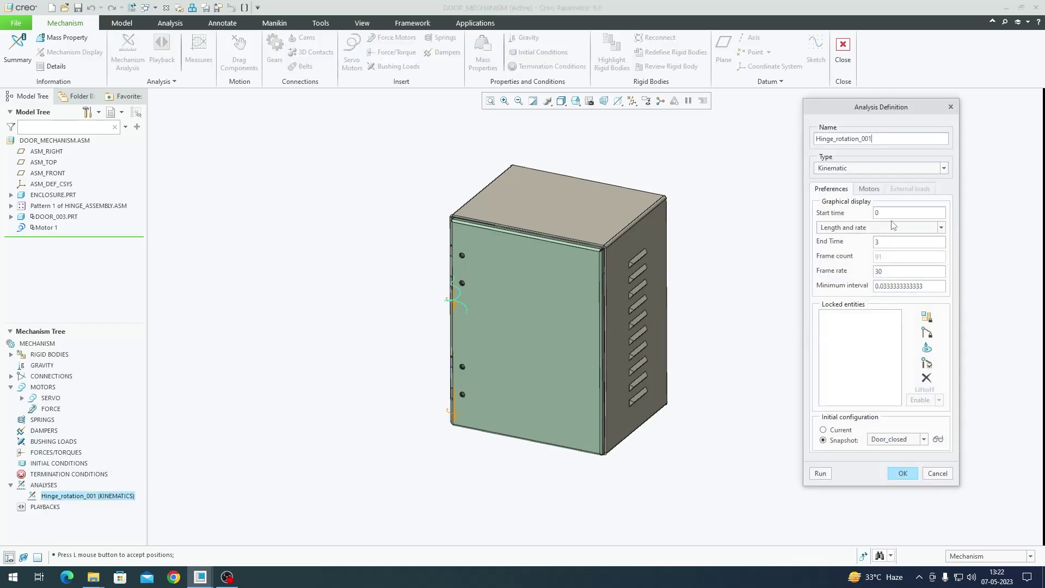
{"action": "left_click", "coordinate": [870, 190]}
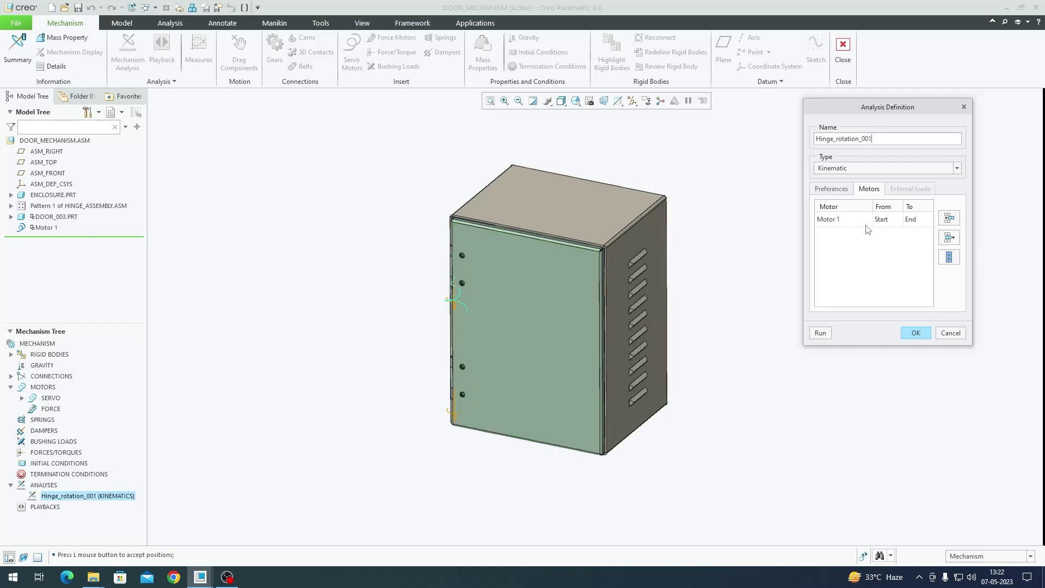
{"action": "left_click", "coordinate": [886, 220]}
{"action": "left_click", "coordinate": [832, 189]}
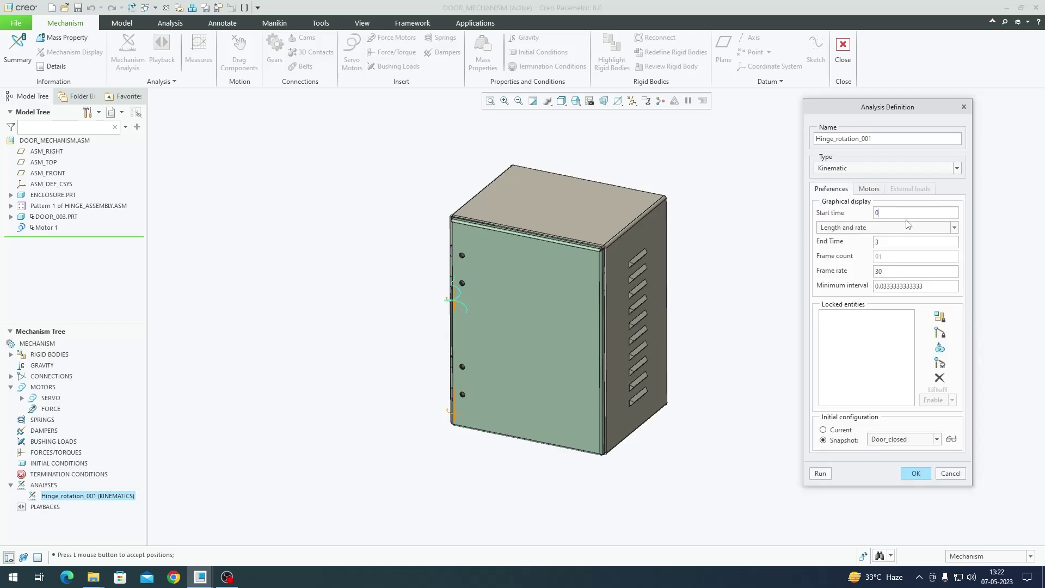
{"action": "left_click", "coordinate": [871, 189]}
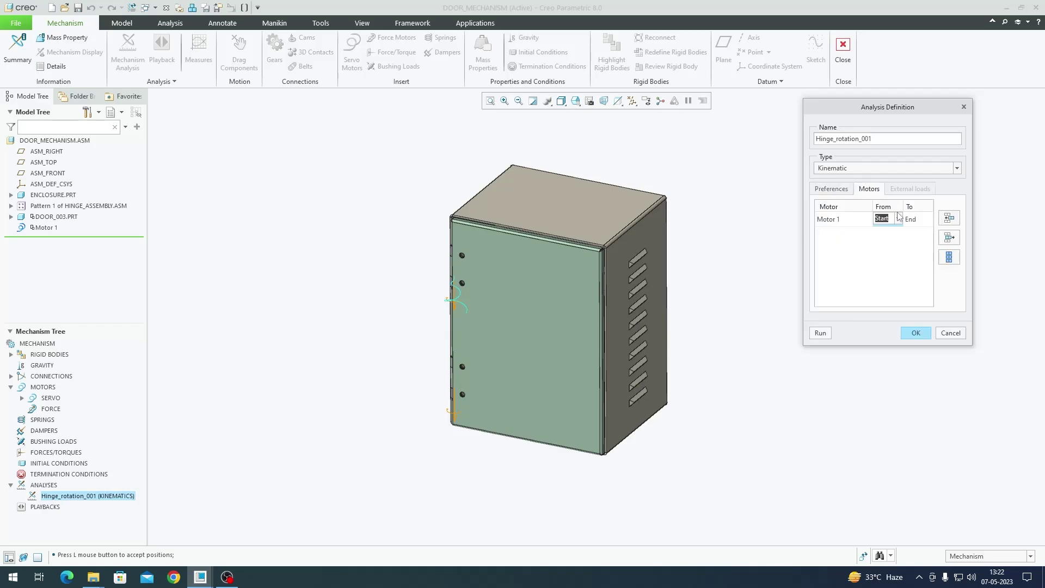
{"action": "left_click", "coordinate": [831, 190]}
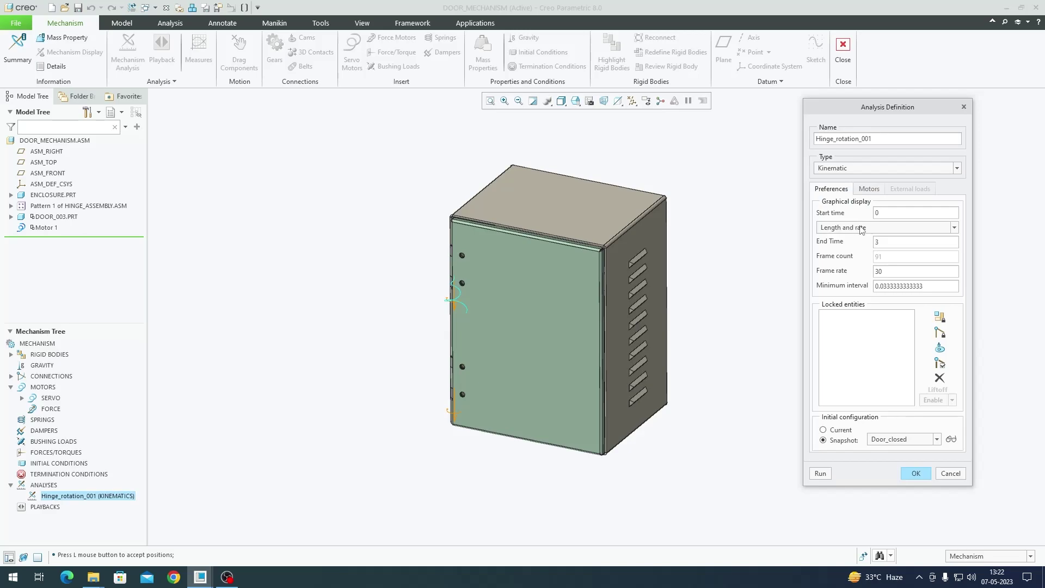
{"action": "left_click", "coordinate": [871, 189]}
{"action": "left_click", "coordinate": [911, 224]}
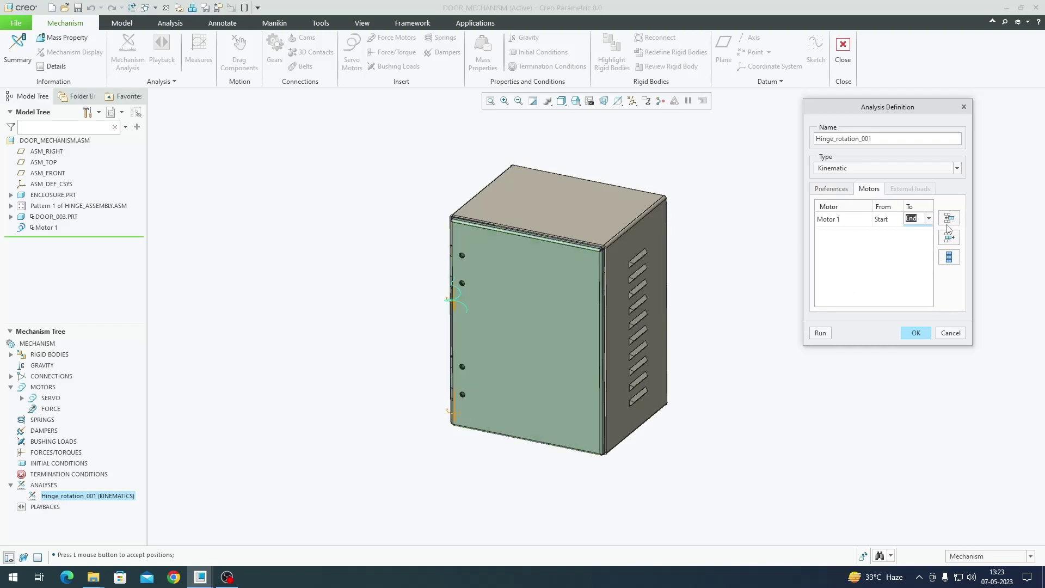
{"action": "left_click", "coordinate": [916, 333]}
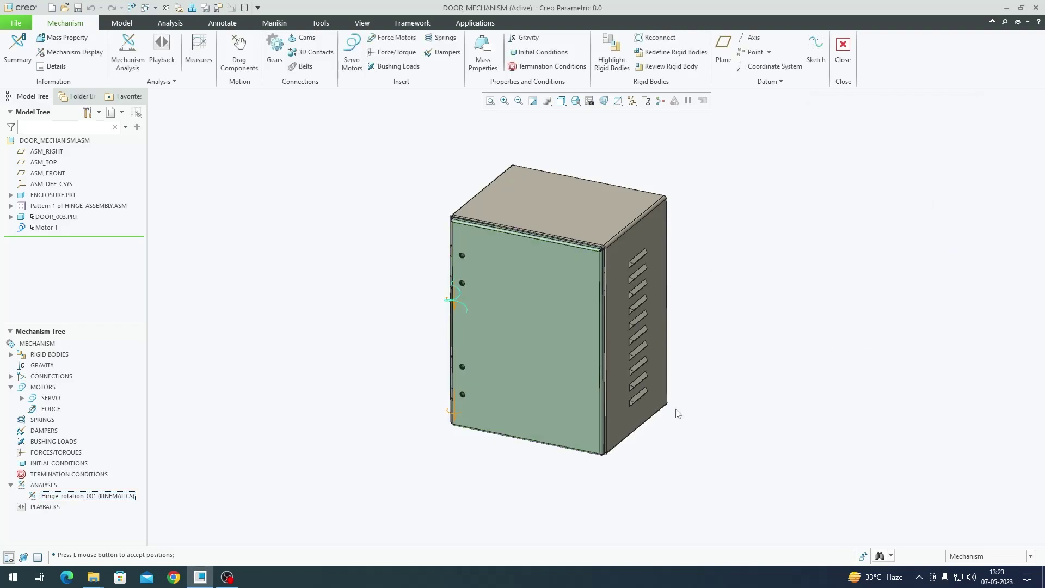
Run the Hinge_rotation_001 analysis three times, overwriting the existing result set on each repeat.
{"action": "left_click", "coordinate": [91, 496]}
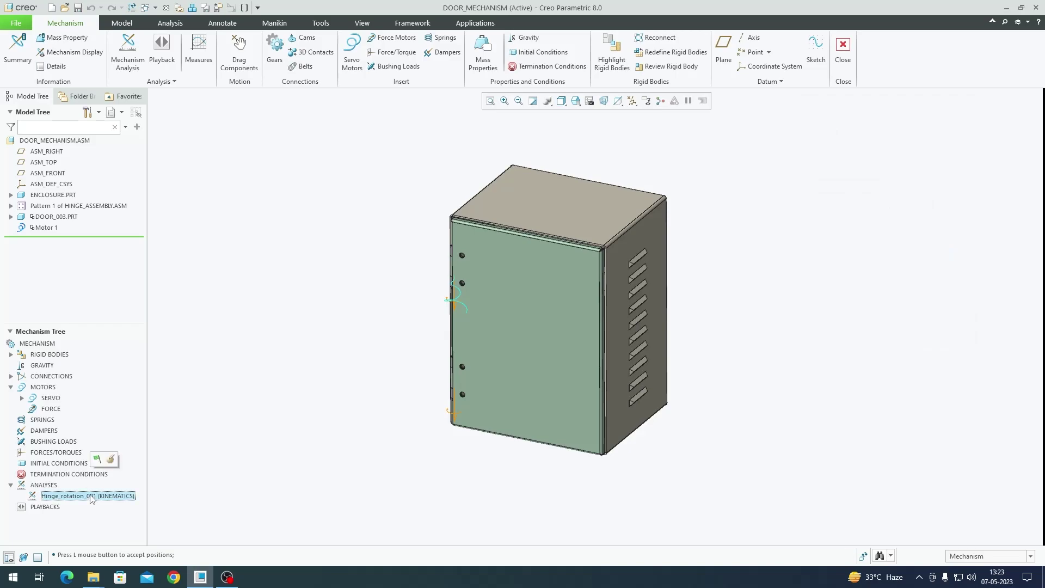
{"action": "left_click", "coordinate": [103, 460]}
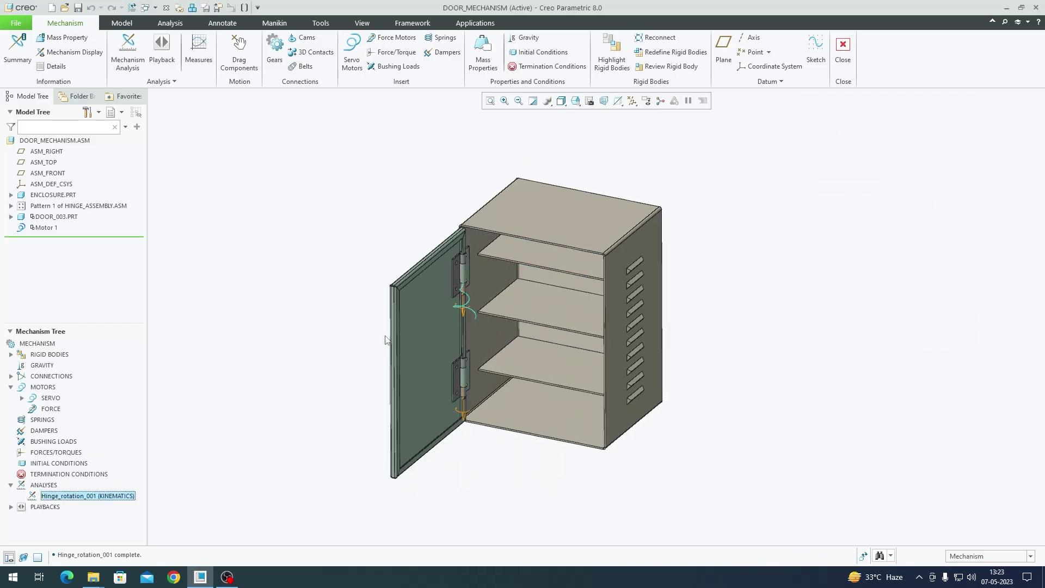
{"action": "left_click", "coordinate": [88, 496]}
{"action": "left_click", "coordinate": [103, 460]}
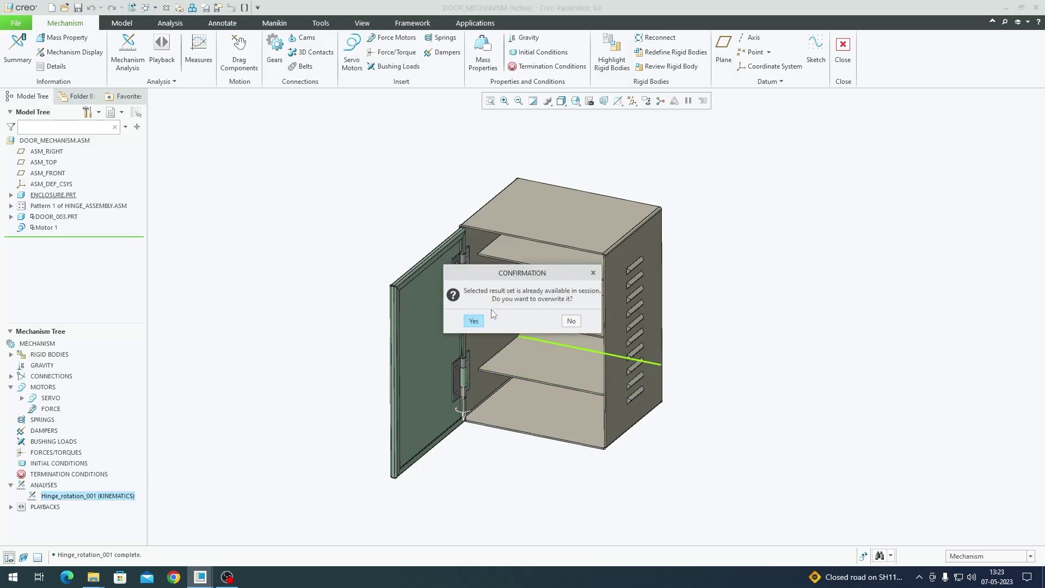
{"action": "left_click", "coordinate": [478, 321]}
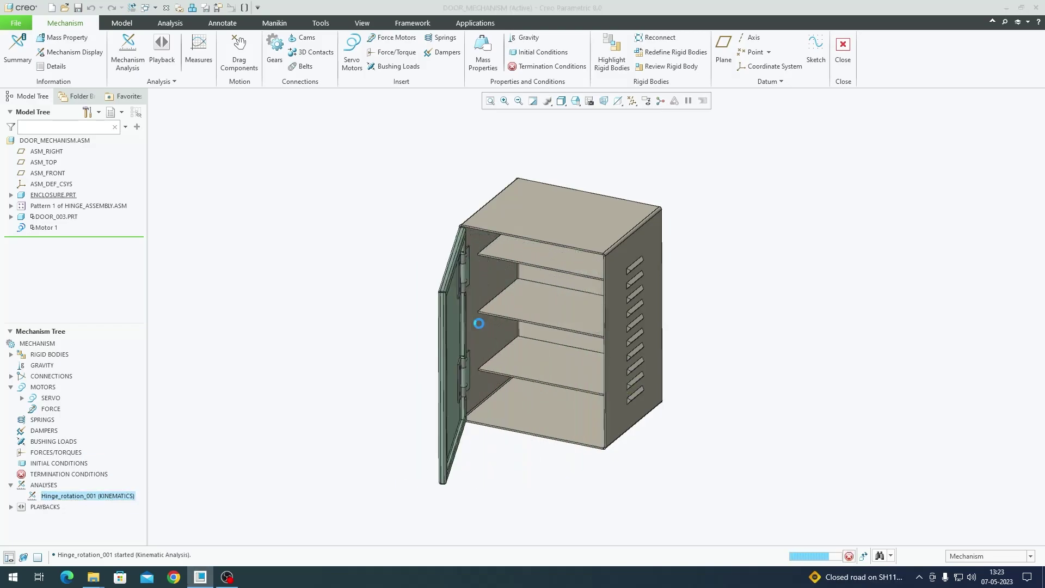
{"action": "left_click", "coordinate": [80, 496]}
{"action": "left_click", "coordinate": [103, 461]}
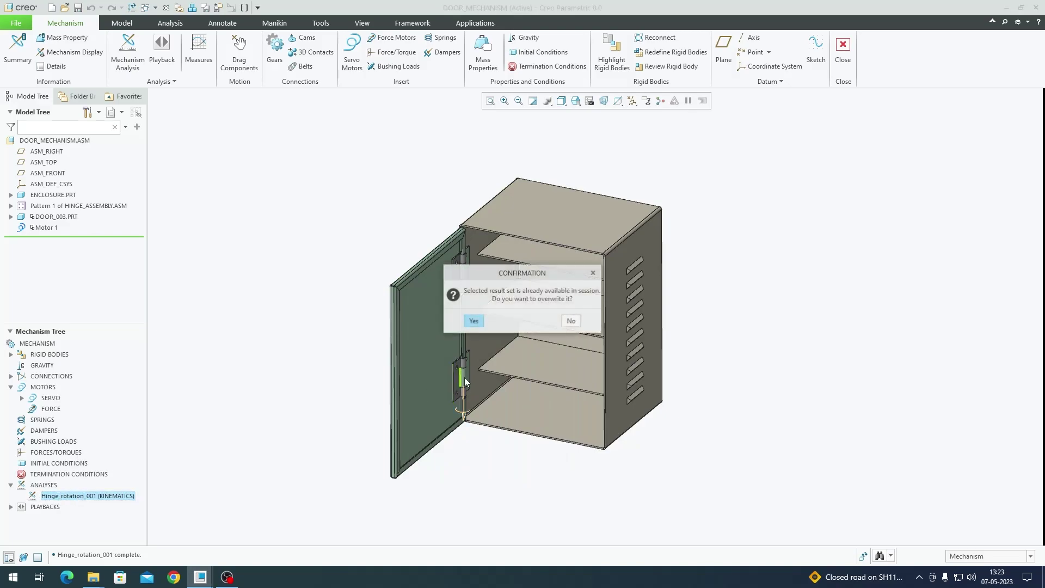
{"action": "left_click", "coordinate": [477, 322]}
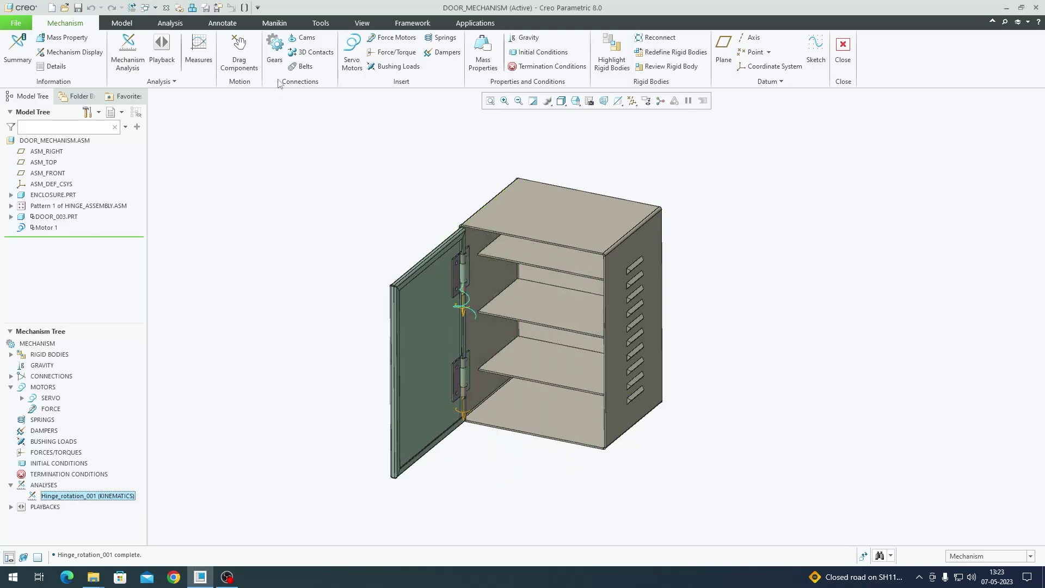
Return the door to its closed position by restoring the Door_closed snapshot.
{"action": "left_click", "coordinate": [239, 60]}
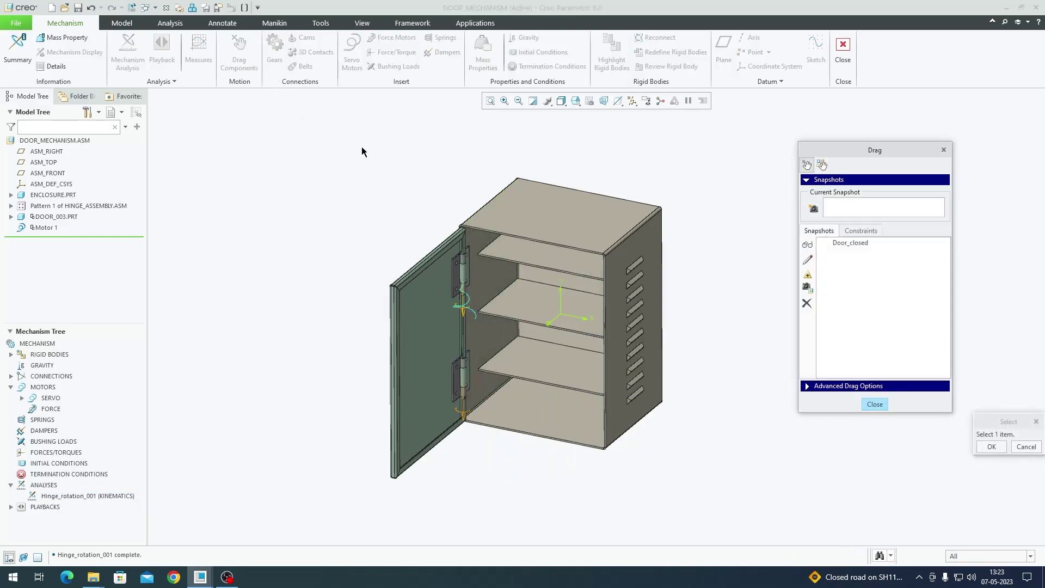
{"action": "double_click", "coordinate": [856, 243]}
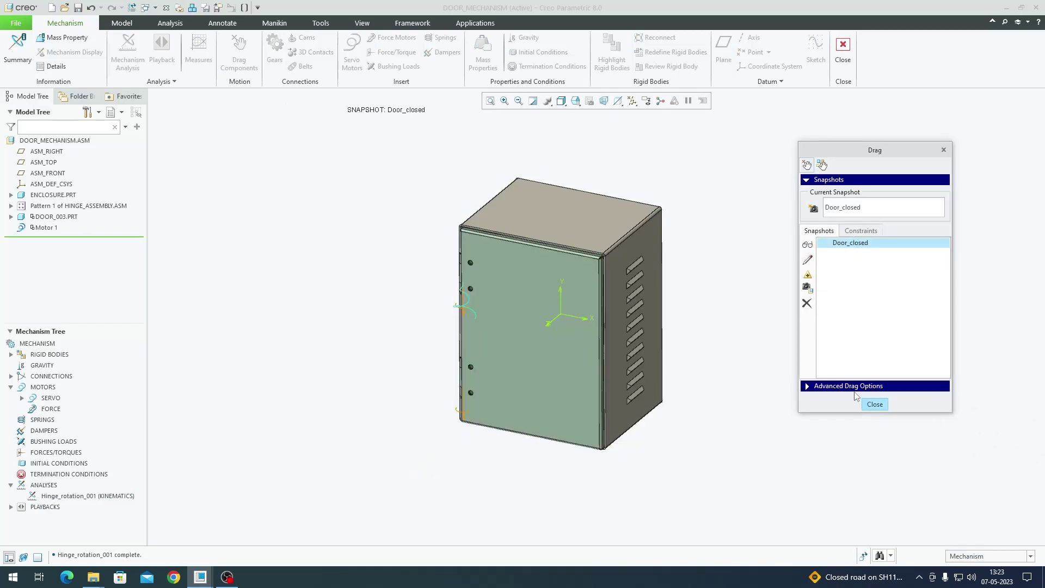
Select the Hinge_rotation_001 result set for playback and play its door-opening animation.
{"action": "left_click", "coordinate": [874, 404]}
{"action": "scroll", "coordinate": [758, 390], "scroll_direction": "down", "scroll_amount": 2}
{"action": "scroll", "coordinate": [701, 379], "scroll_direction": "up", "scroll_amount": 3}
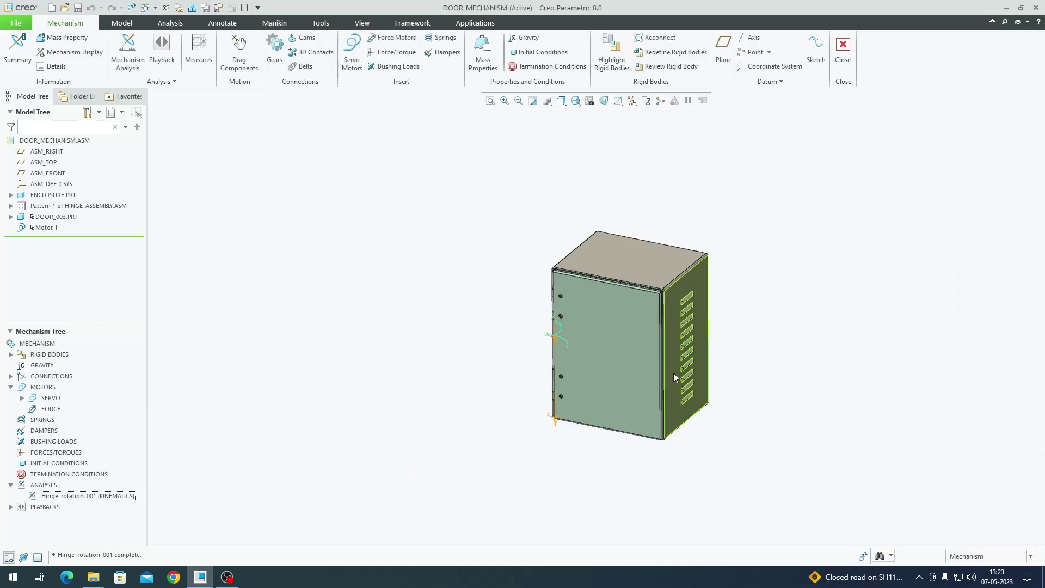
{"action": "scroll", "coordinate": [621, 360], "scroll_direction": "down", "scroll_amount": 3}
{"action": "middle_click_drag", "start_coordinate": [535, 377], "coordinate": [566, 365]}
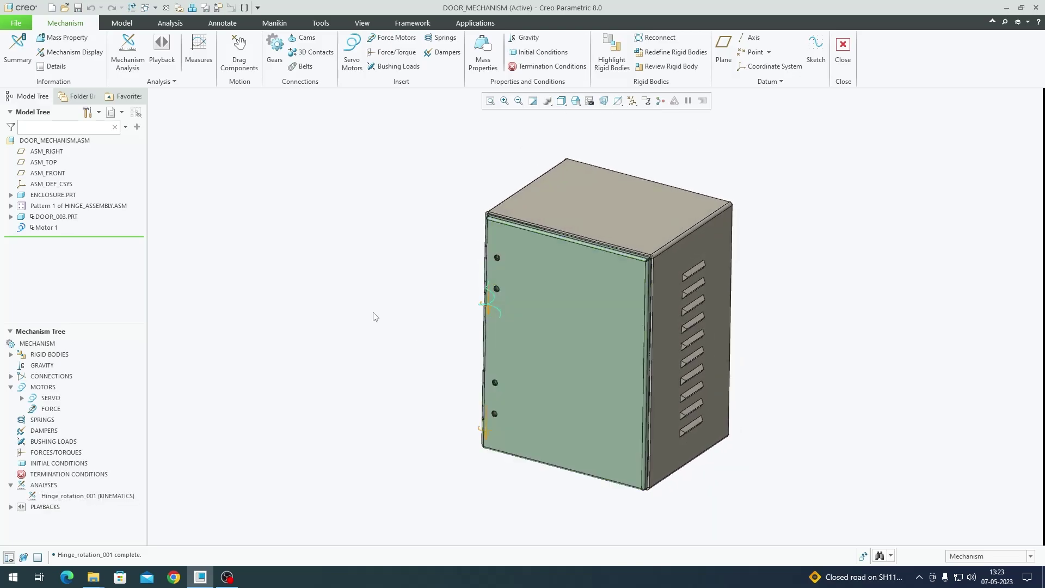
{"action": "left_click", "coordinate": [162, 46]}
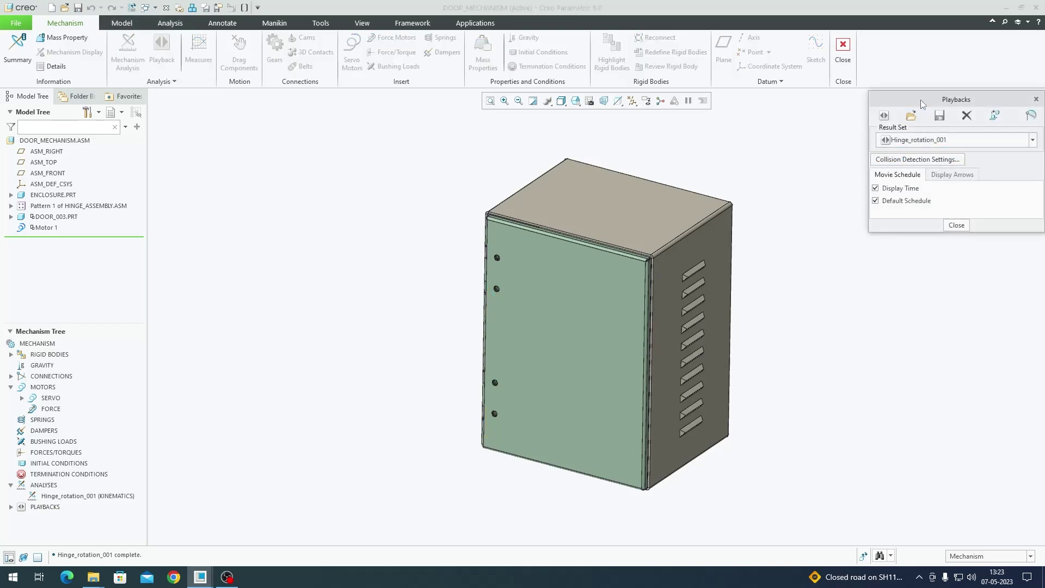
{"action": "left_click", "coordinate": [915, 166]}
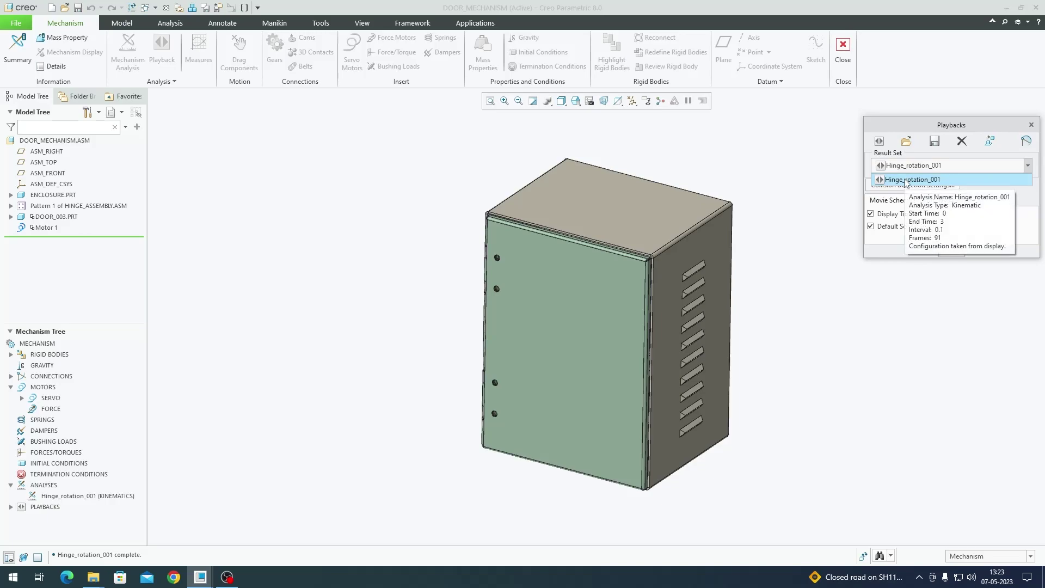
{"action": "left_click", "coordinate": [905, 180]}
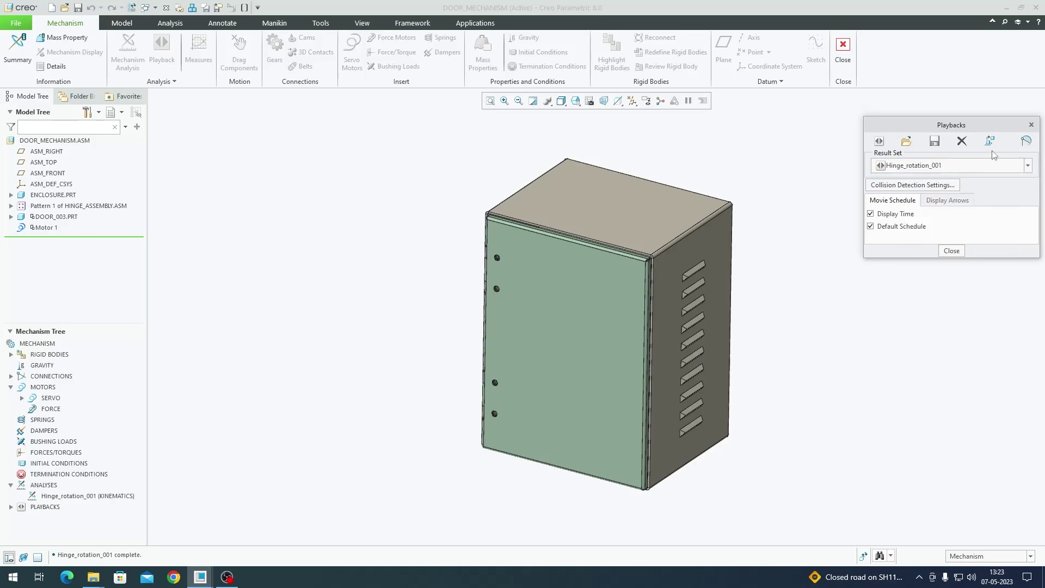
{"action": "left_click", "coordinate": [879, 141]}
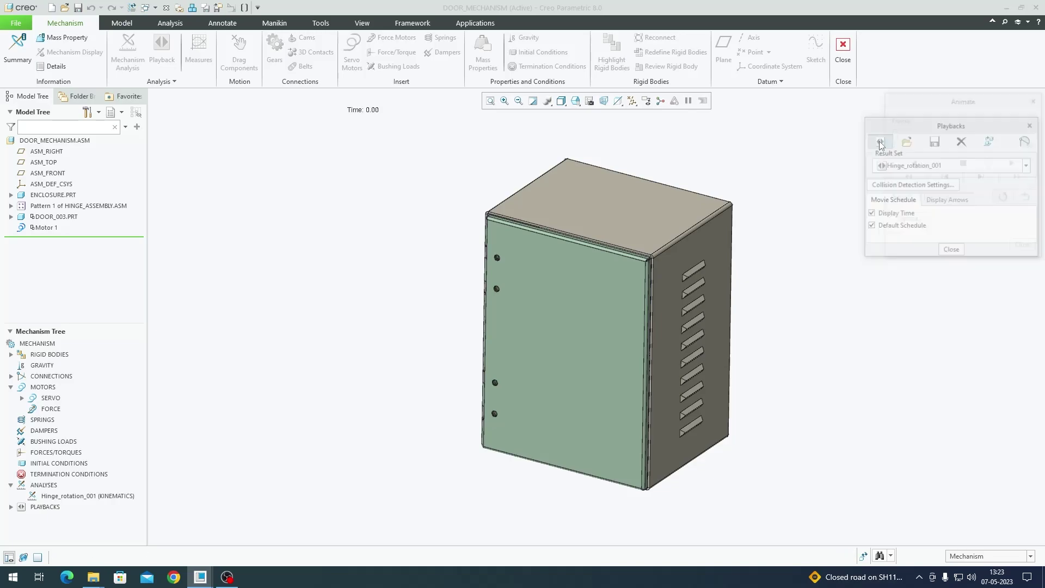
{"action": "left_click", "coordinate": [1021, 167]}
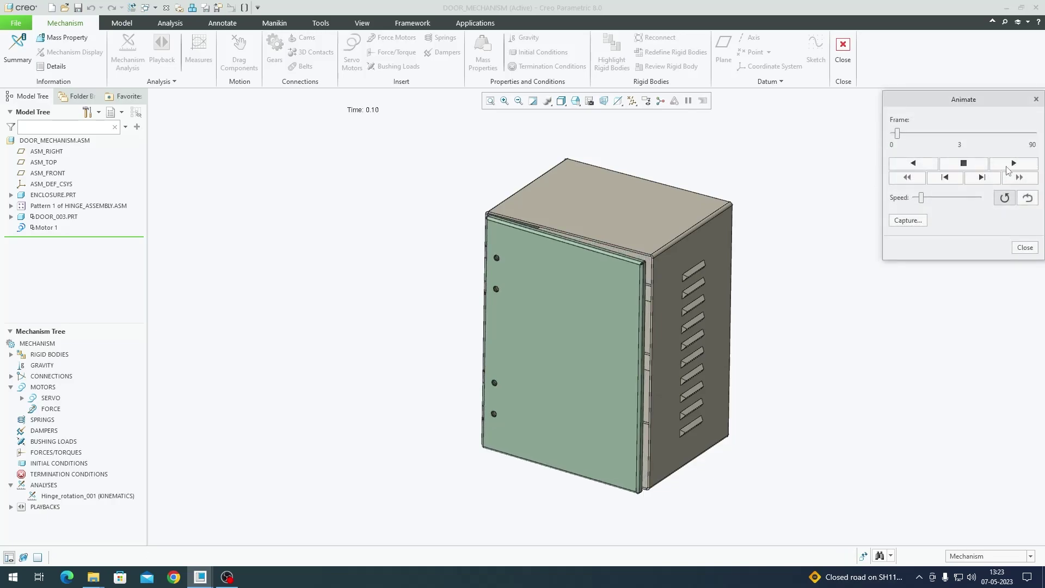
Raise the animation speed to about the middle of its range and examine the hinges on the open door.
{"action": "left_click_drag", "start_coordinate": [920, 197], "coordinate": [945, 203]}
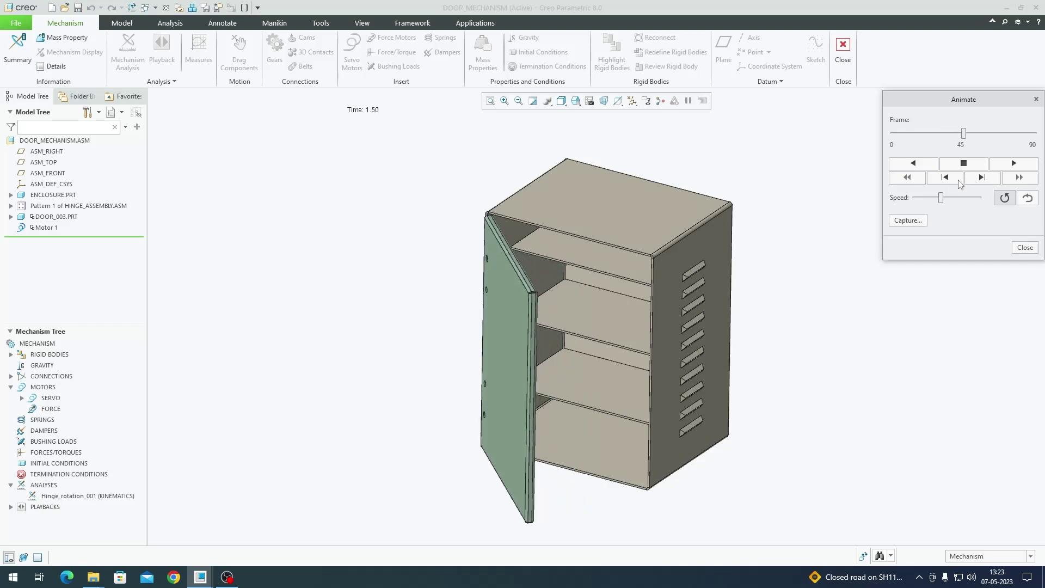
{"action": "left_click_drag", "start_coordinate": [941, 197], "coordinate": [949, 198]}
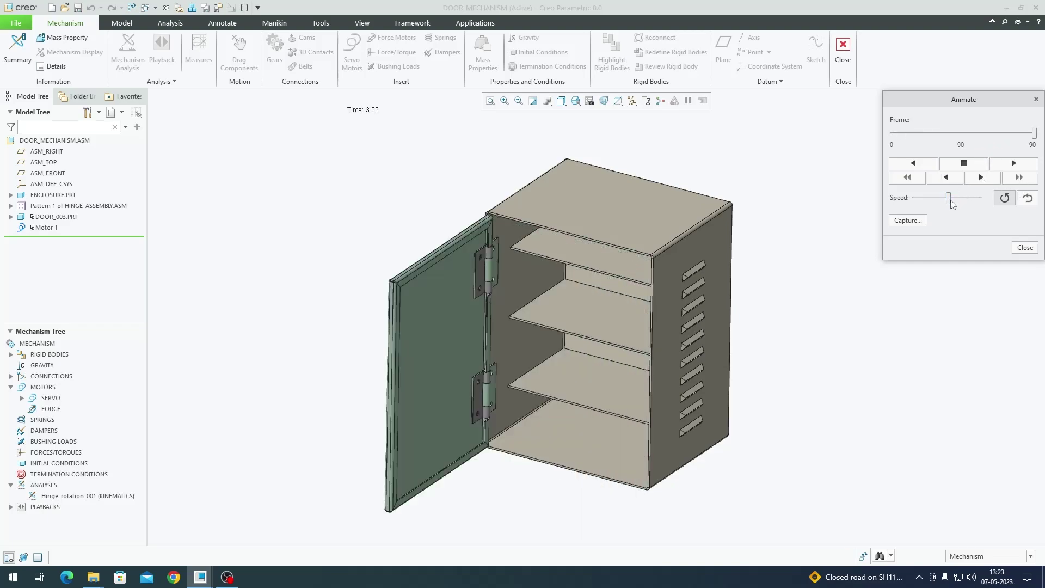
{"action": "scroll", "coordinate": [493, 262], "scroll_direction": "up", "scroll_amount": 3}
{"action": "scroll", "coordinate": [493, 261], "scroll_direction": "down", "scroll_amount": 3}
{"action": "mouse_move", "coordinate": [496, 263]}
{"action": "middle_mouse_down"}
{"action": "mouse_move", "coordinate": [575, 247]}
{"action": "mouse_move", "coordinate": [431, 233]}
{"action": "middle_mouse_up"}
{"action": "key", "text": "ctrl+d"}
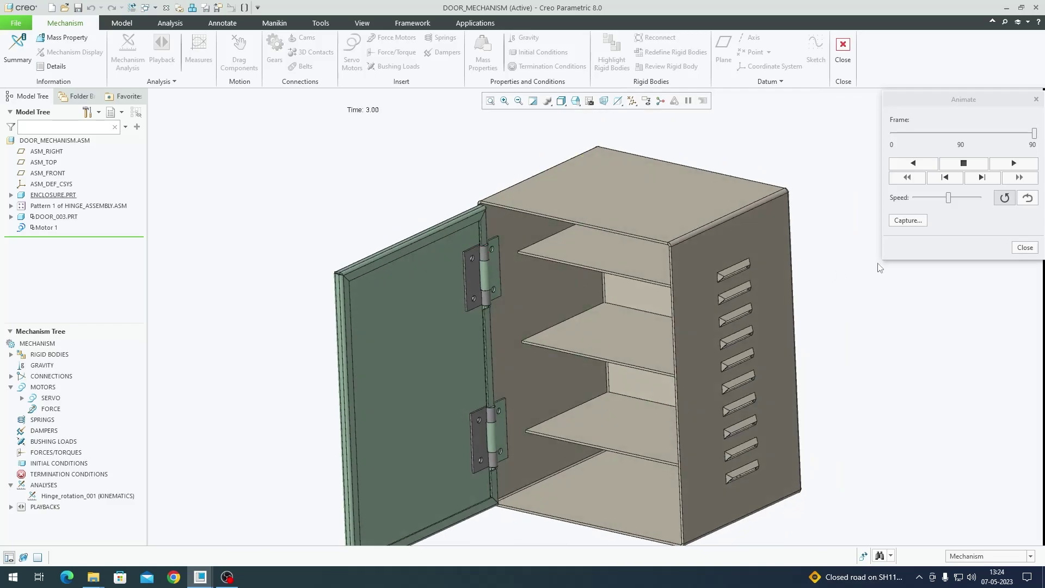
Bring the animation to frame 51, examine the partly open door, and leave the playback.
{"action": "left_click", "coordinate": [983, 172]}
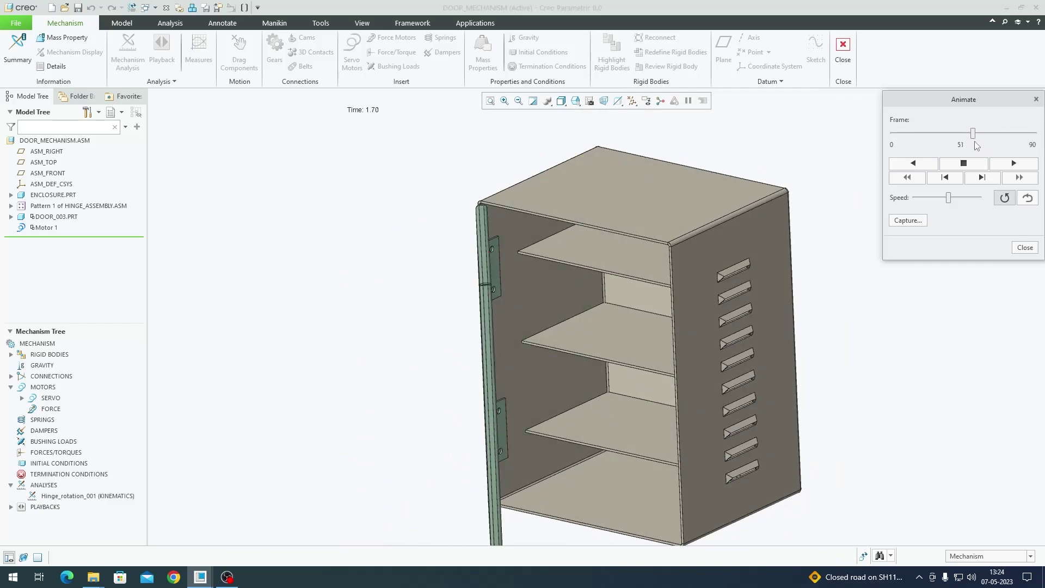
{"action": "mouse_move", "coordinate": [665, 233]}
{"action": "middle_mouse_down"}
{"action": "mouse_move", "coordinate": [438, 236]}
{"action": "mouse_move", "coordinate": [507, 224]}
{"action": "mouse_move", "coordinate": [526, 298]}
{"action": "middle_mouse_up"}
{"action": "key", "text": "ctrl+d"}
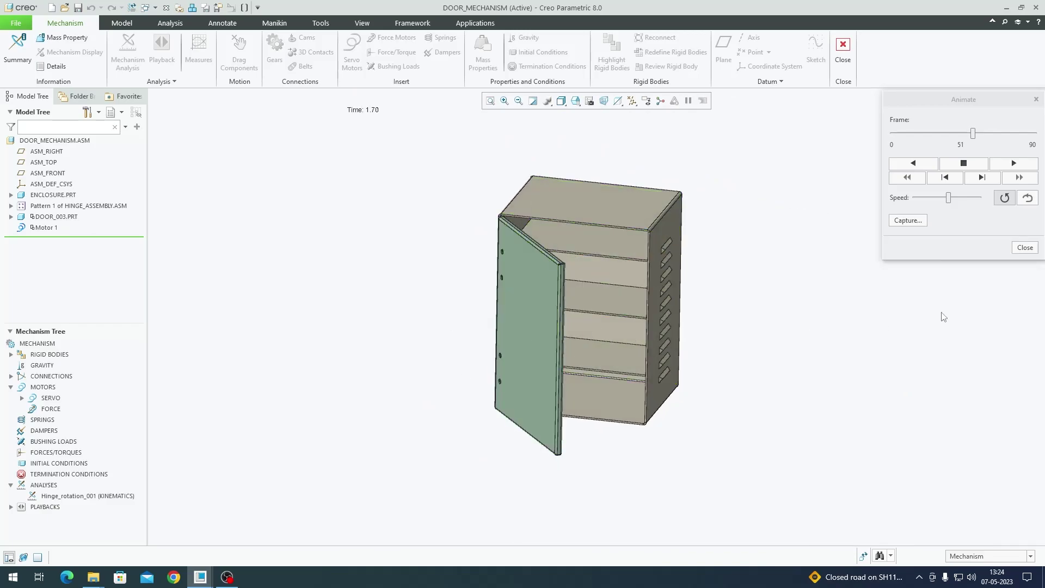
{"action": "left_click", "coordinate": [1016, 246]}
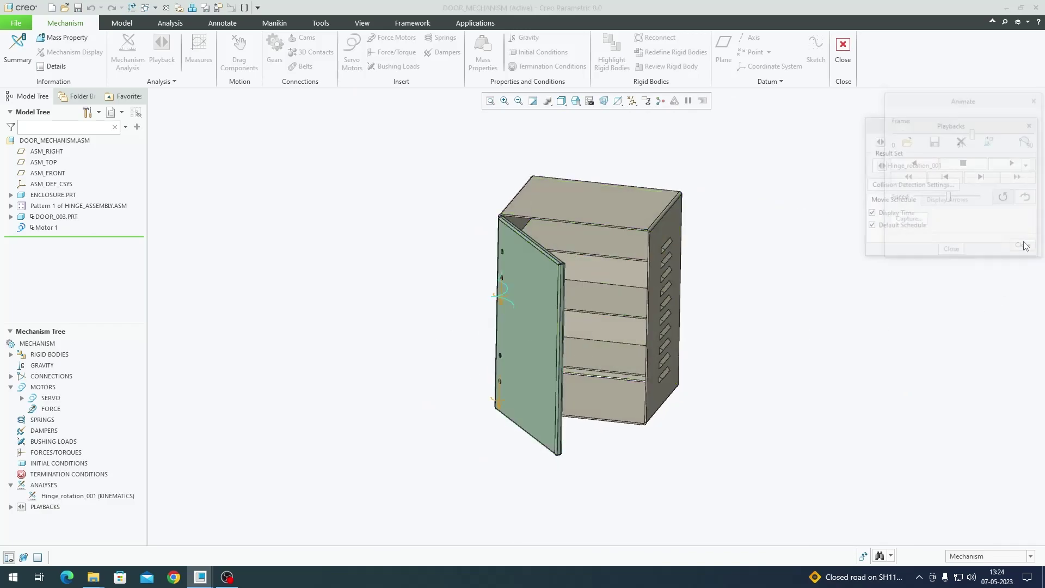
{"action": "left_click", "coordinate": [952, 251]}
Restore the Door_closed snapshot and return the enclosure to its default view.
{"action": "left_click", "coordinate": [239, 51]}
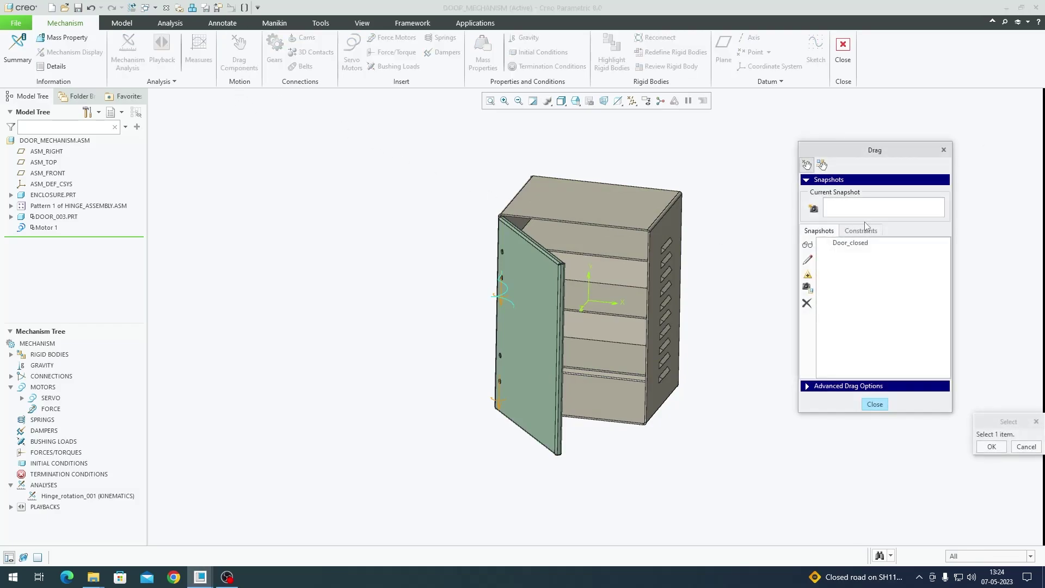
{"action": "double_click", "coordinate": [862, 243]}
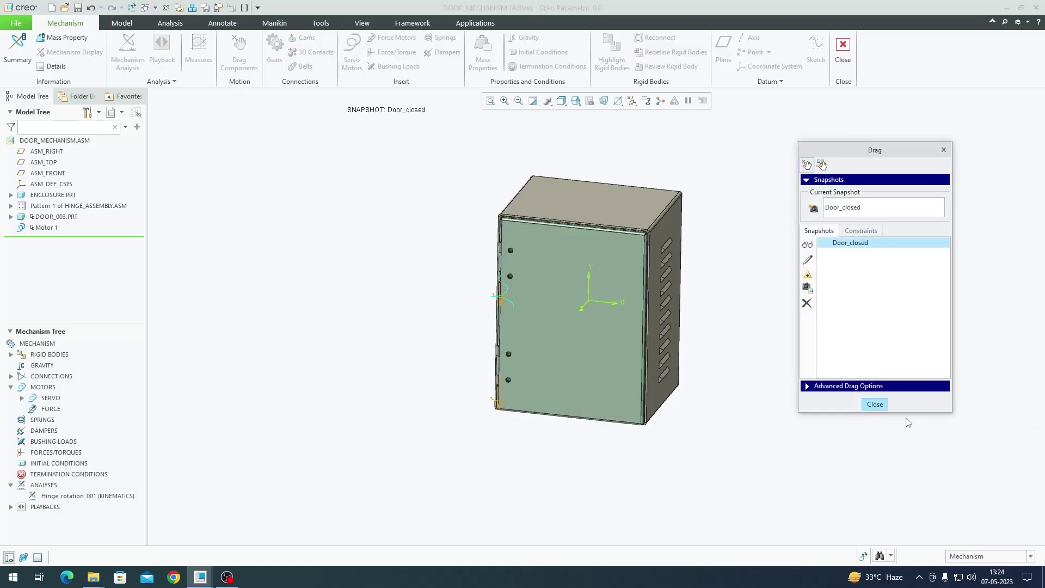
{"action": "left_click", "coordinate": [875, 404]}
{"action": "key", "text": "ctrl+d"}
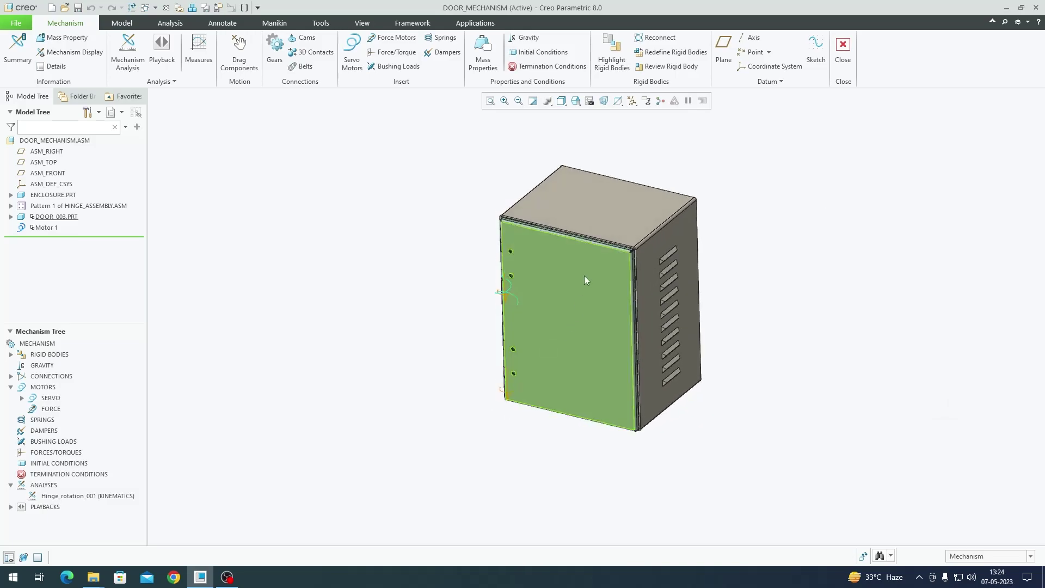
Start creating a motion envelope from the Hinge_rotation_001 playback results.
{"action": "left_click", "coordinate": [162, 52]}
{"action": "left_click_drag", "start_coordinate": [954, 125], "coordinate": [933, 137]}
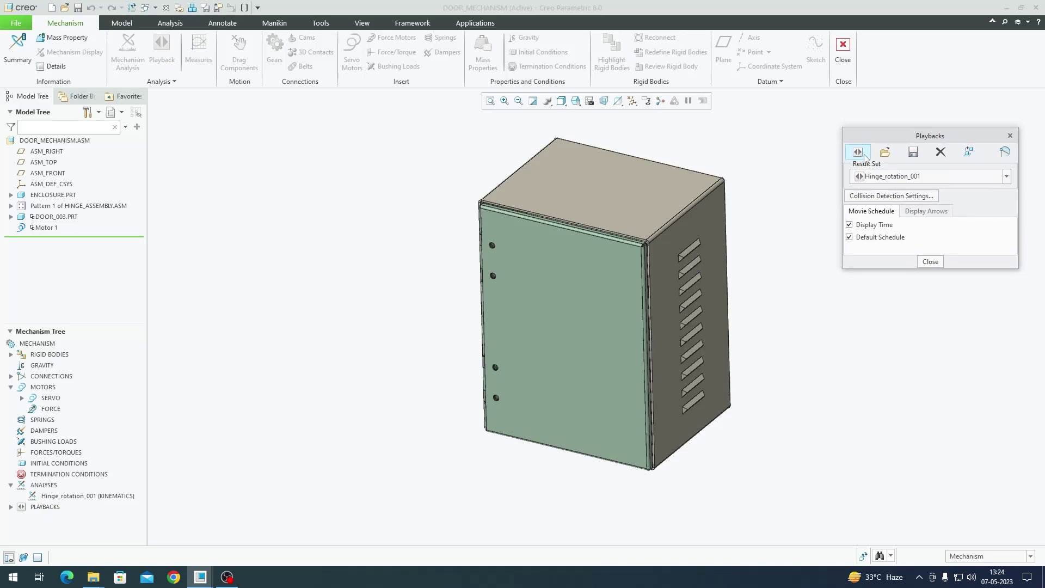
{"action": "left_click", "coordinate": [1005, 152]}
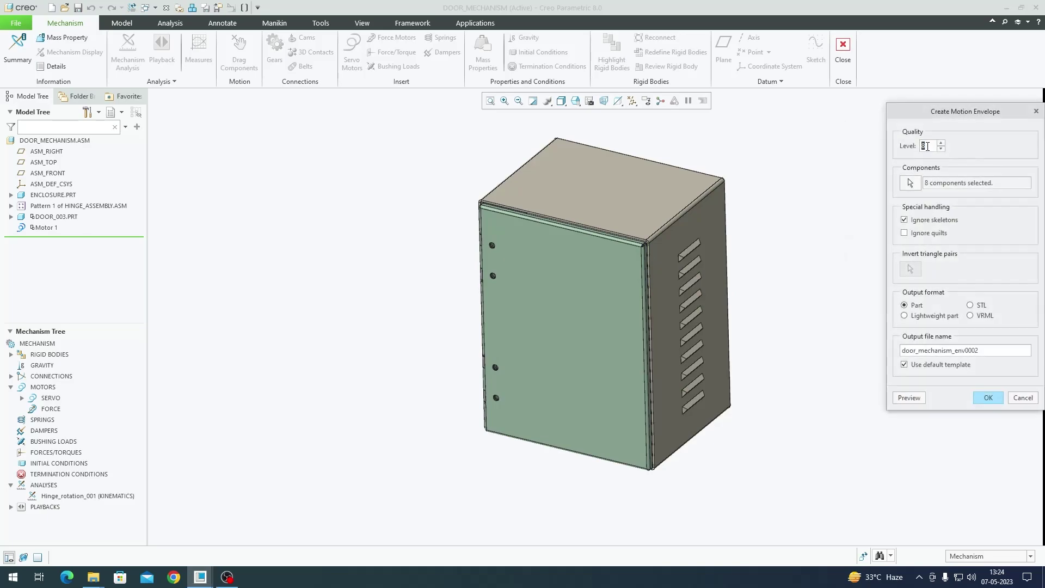
{"action": "middle_click_drag", "start_coordinate": [586, 327], "coordinate": [564, 338], "text": "shift"}
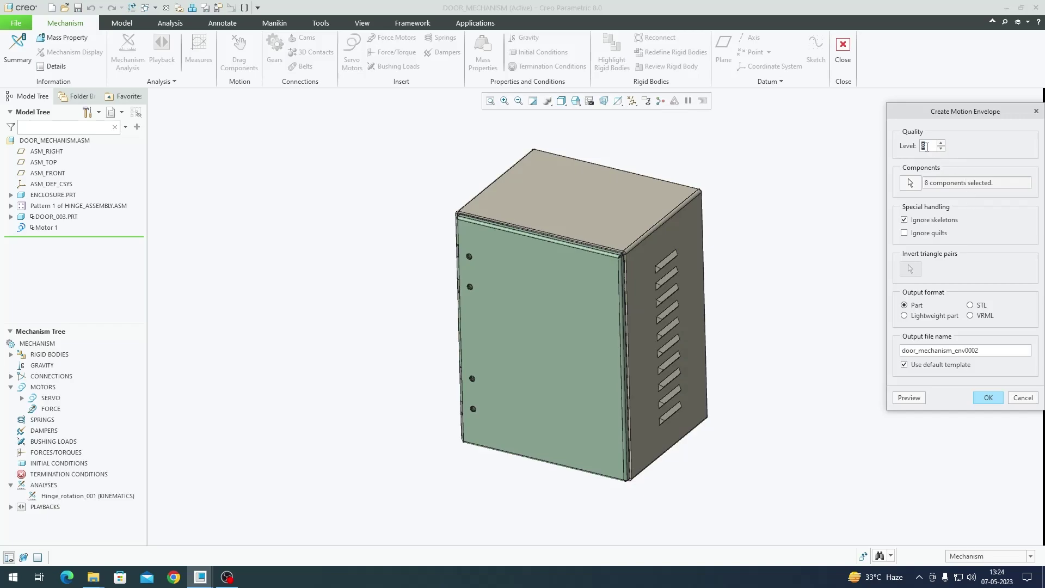
Limit the motion envelope's components to the door and the two hinge leaves attached to it.
{"action": "left_click", "coordinate": [911, 183]}
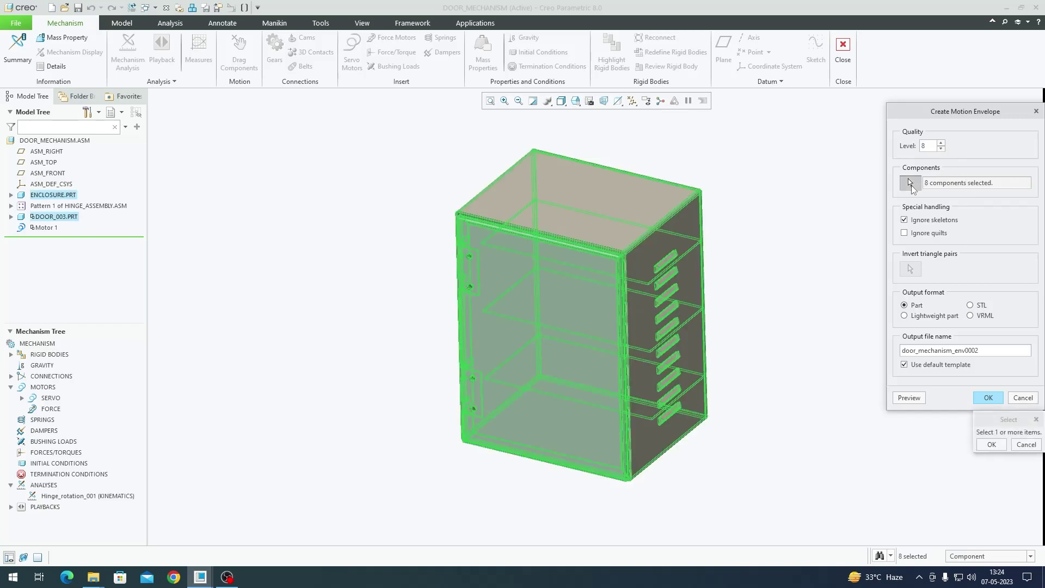
{"action": "left_click_drag", "start_coordinate": [1003, 417], "coordinate": [815, 318]}
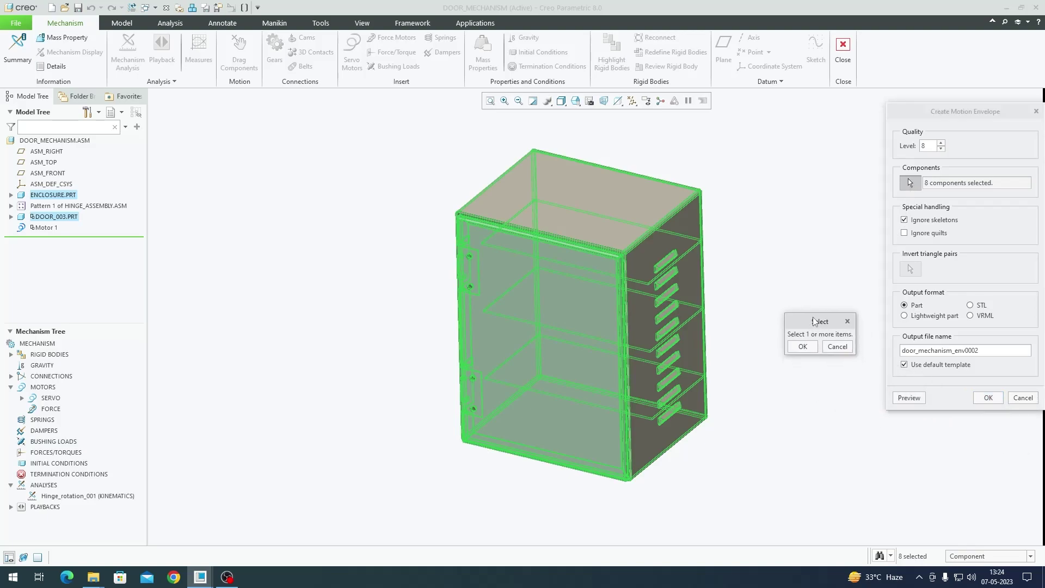
{"action": "middle_click_drag", "start_coordinate": [603, 309], "coordinate": [676, 304]}
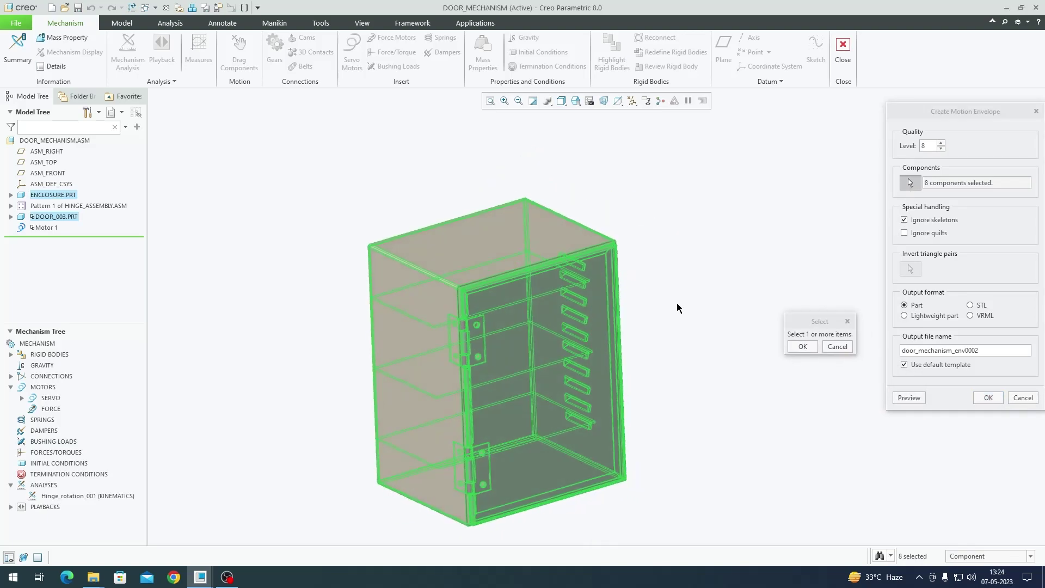
{"action": "scroll", "coordinate": [436, 387], "scroll_direction": "up", "scroll_amount": 2}
{"action": "scroll", "coordinate": [627, 273], "scroll_direction": "up", "scroll_amount": 5}
{"action": "left_click", "coordinate": [627, 273]}
{"action": "scroll", "coordinate": [540, 305], "scroll_direction": "down", "scroll_amount": 4}
{"action": "scroll", "coordinate": [521, 261], "scroll_direction": "up", "scroll_amount": 4}
{"action": "left_click", "coordinate": [527, 253]}
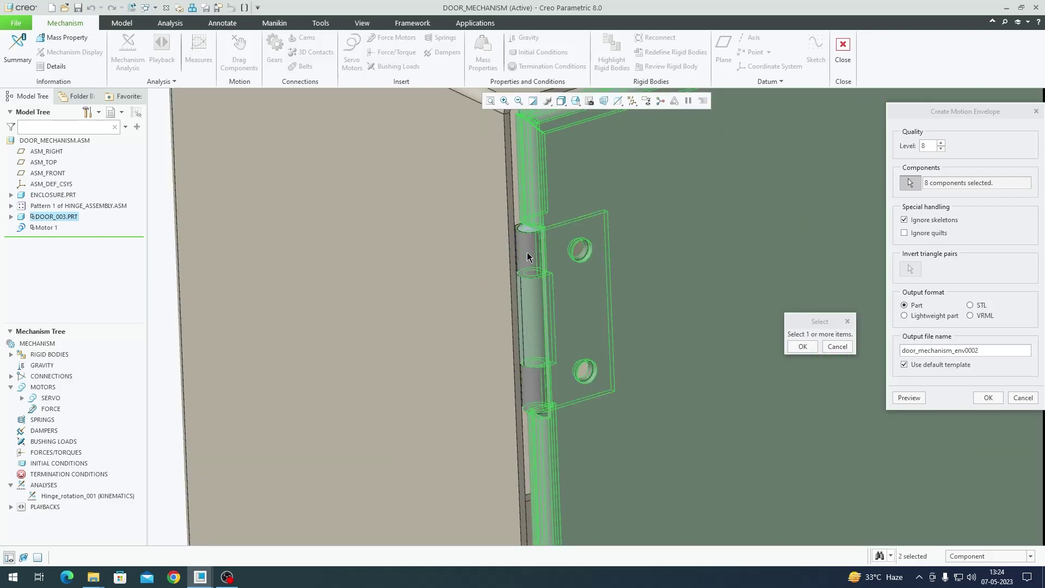
{"action": "scroll", "coordinate": [527, 253], "scroll_direction": "down", "scroll_amount": 5}
{"action": "scroll", "coordinate": [531, 395], "scroll_direction": "up", "scroll_amount": 5}
{"action": "left_click", "coordinate": [530, 395]}
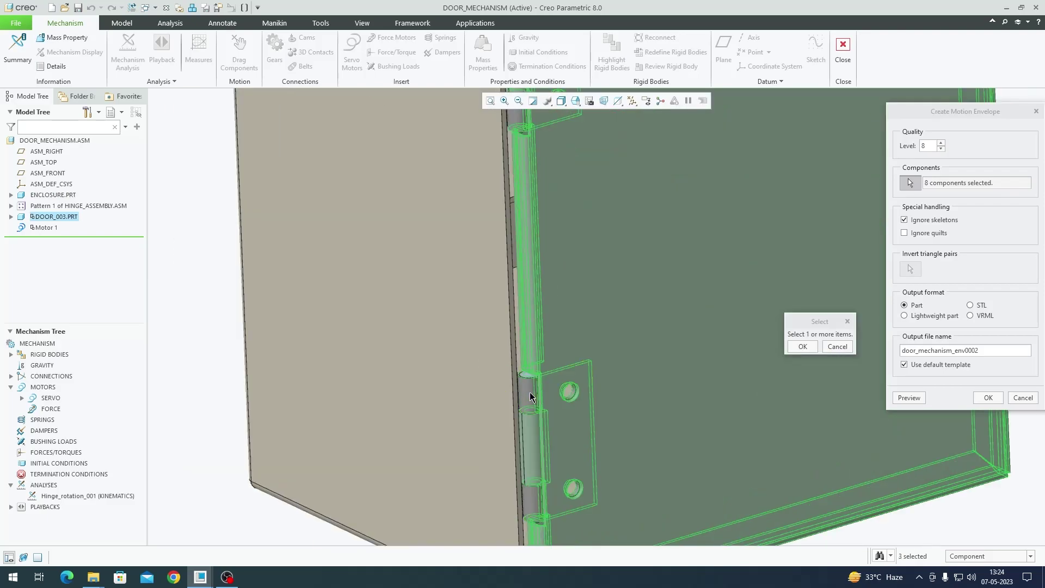
{"action": "scroll", "coordinate": [531, 395], "scroll_direction": "down", "scroll_amount": 5}
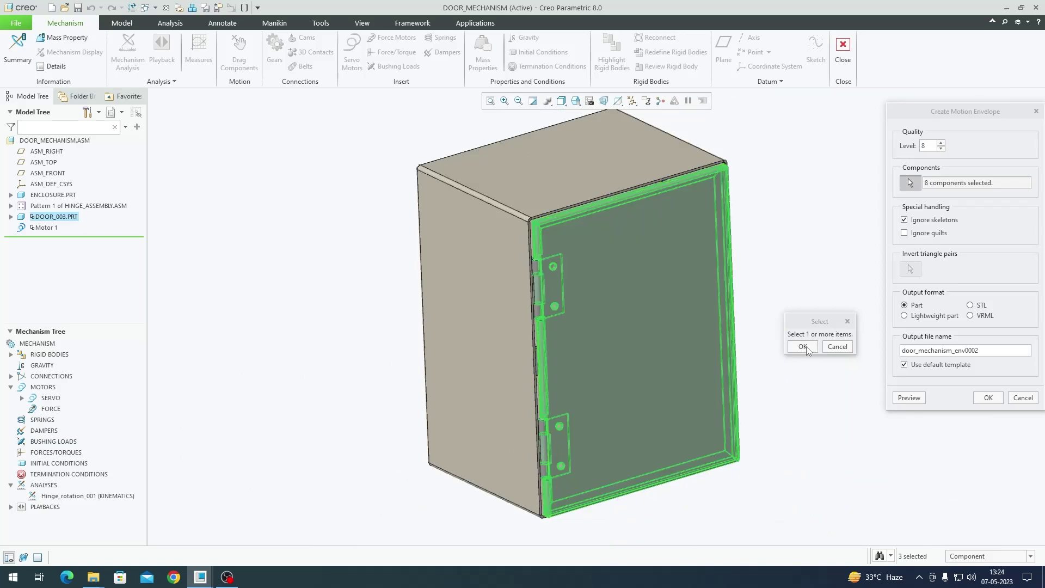
{"action": "left_click", "coordinate": [802, 347]}
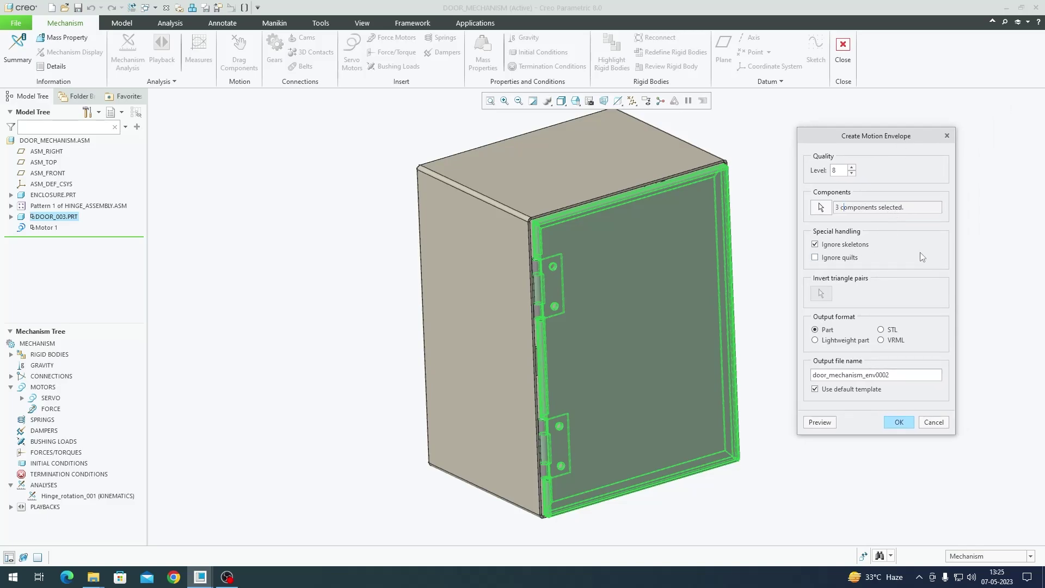
{"action": "left_click", "coordinate": [848, 261]}
{"action": "scroll", "coordinate": [558, 278], "scroll_direction": "up", "scroll_amount": 3}
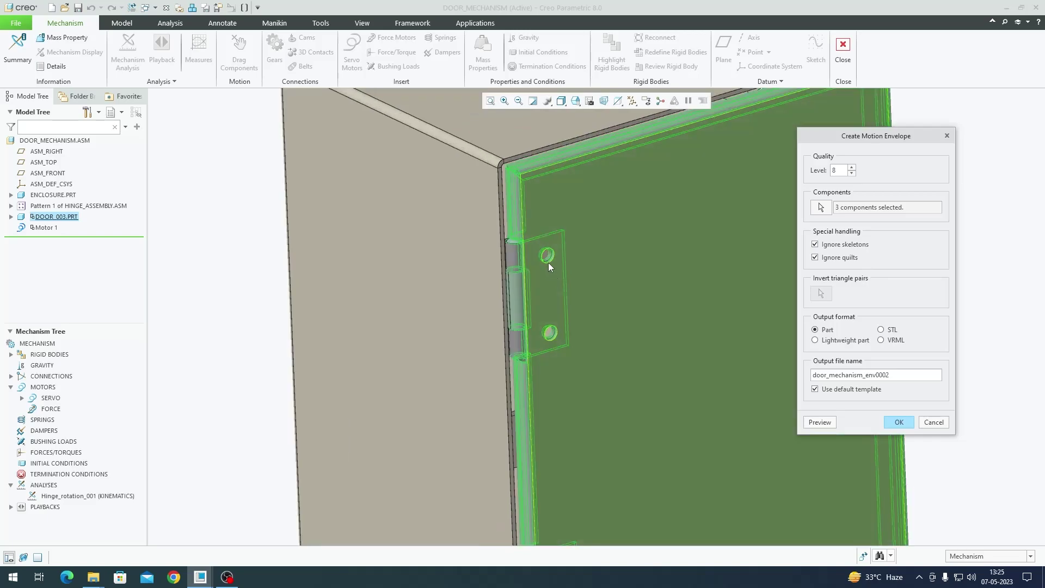
{"action": "scroll", "coordinate": [526, 273], "scroll_direction": "down", "scroll_amount": 4}
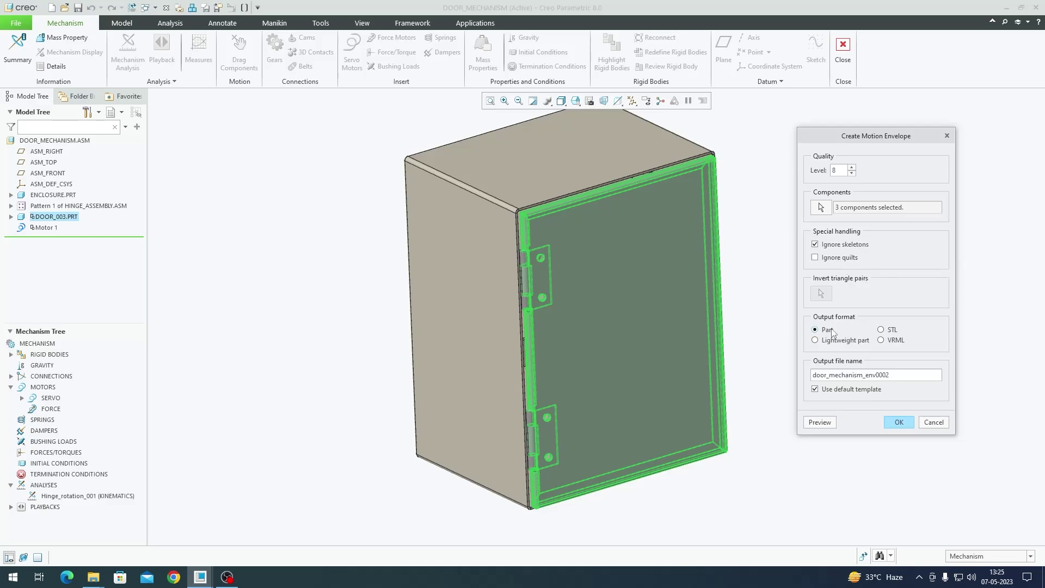
Save the motion envelope as a part named door_rotation_envelope, and leave the envelope and playback setup.
{"action": "left_click_drag", "start_coordinate": [891, 374], "coordinate": [815, 374]}
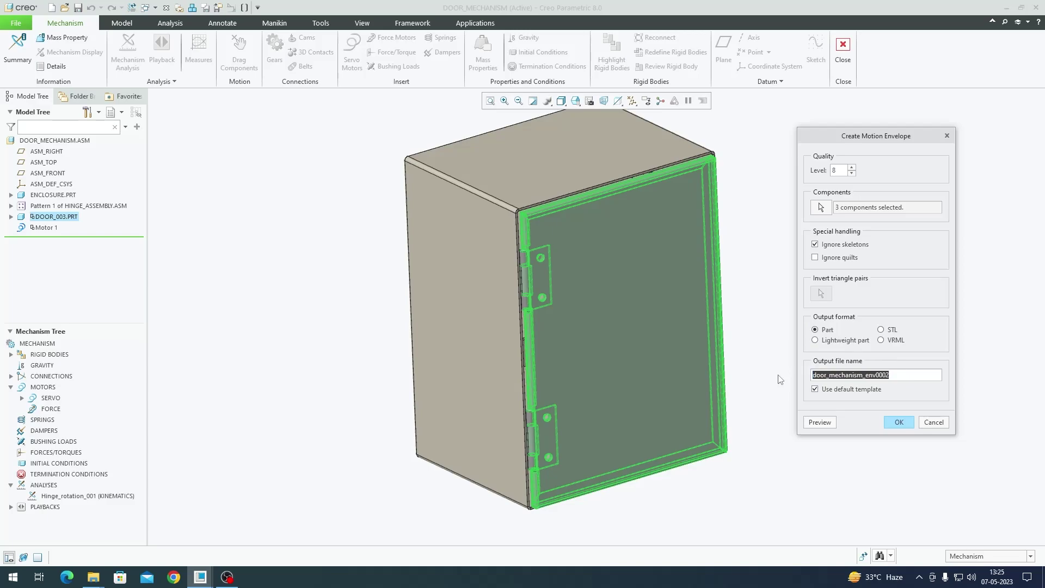
{"action": "type", "text": "door"}
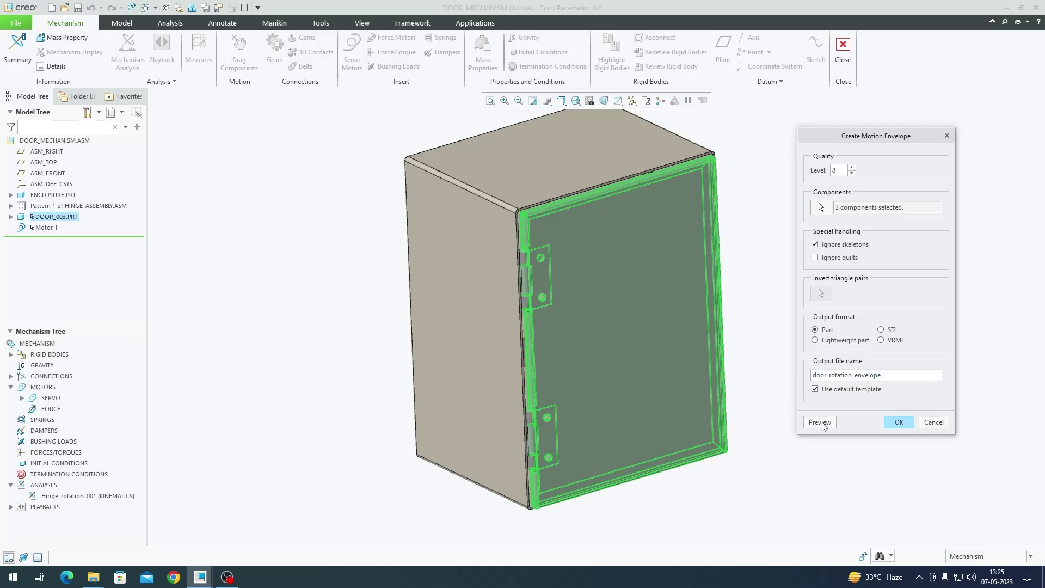
{"action": "left_click", "coordinate": [900, 422]}
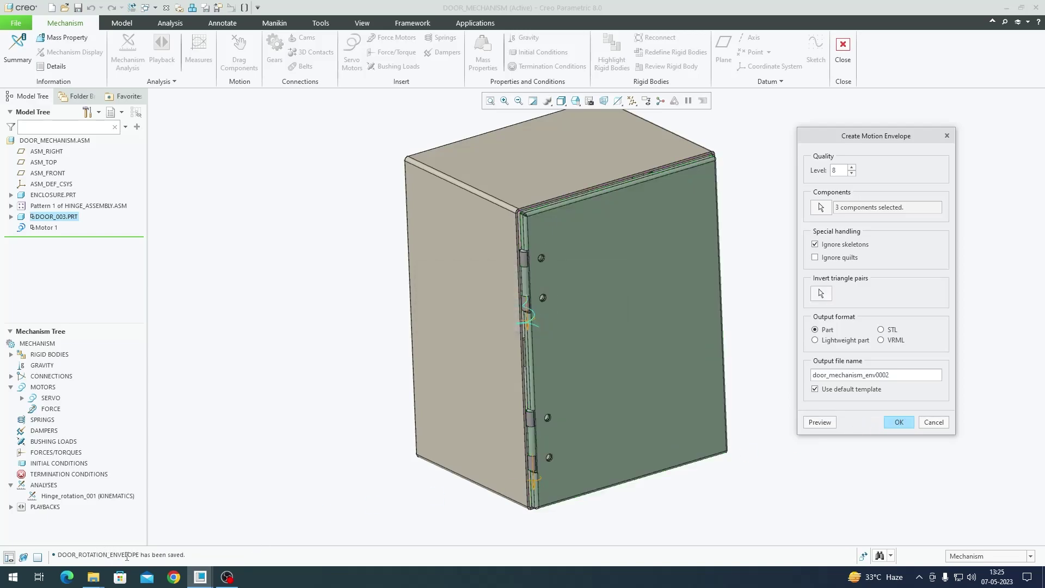
{"action": "left_click_drag", "start_coordinate": [59, 555], "coordinate": [186, 555]}
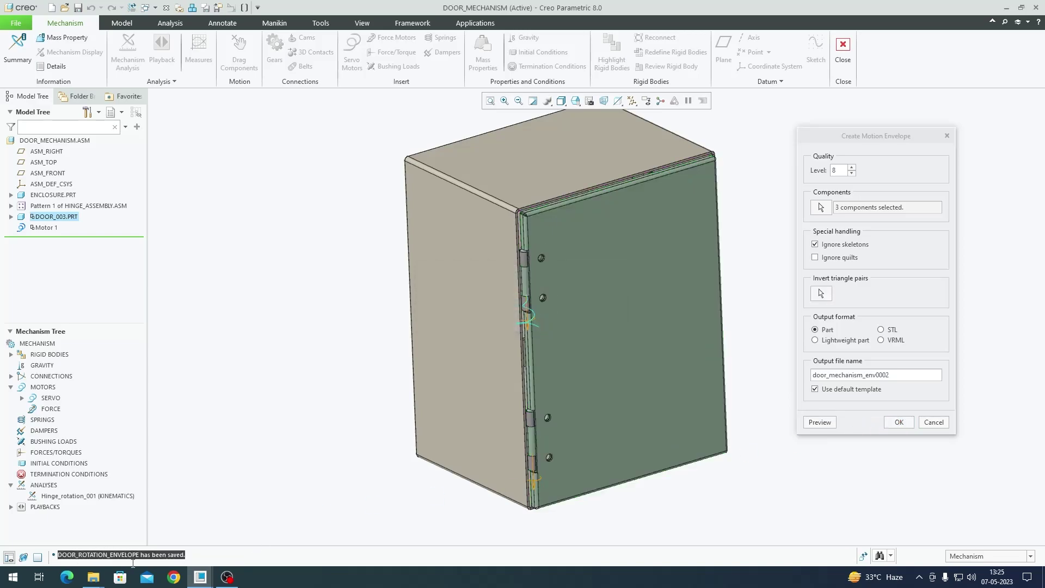
{"action": "left_click", "coordinate": [189, 554]}
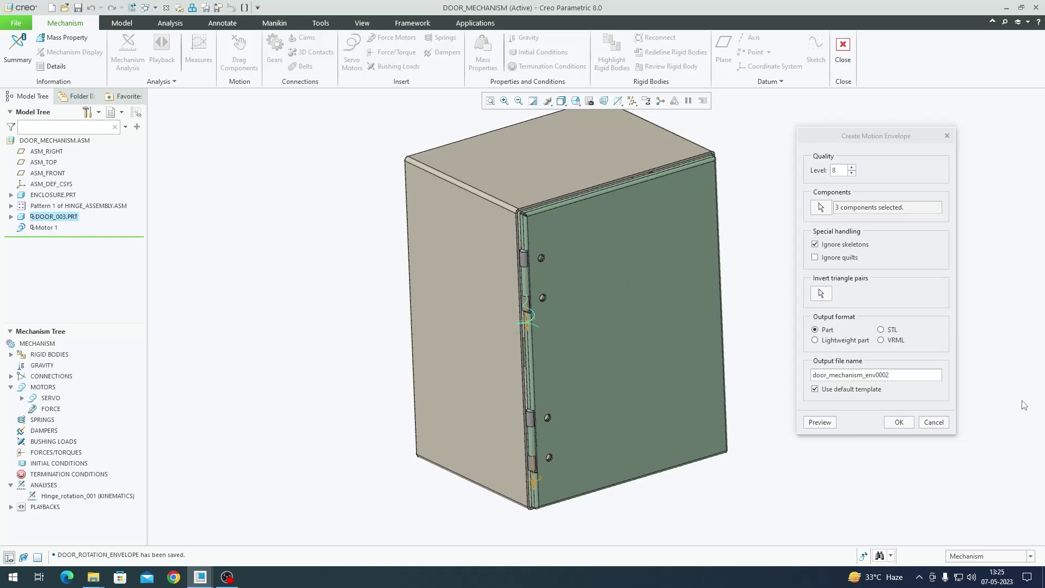
{"action": "left_click", "coordinate": [893, 380]}
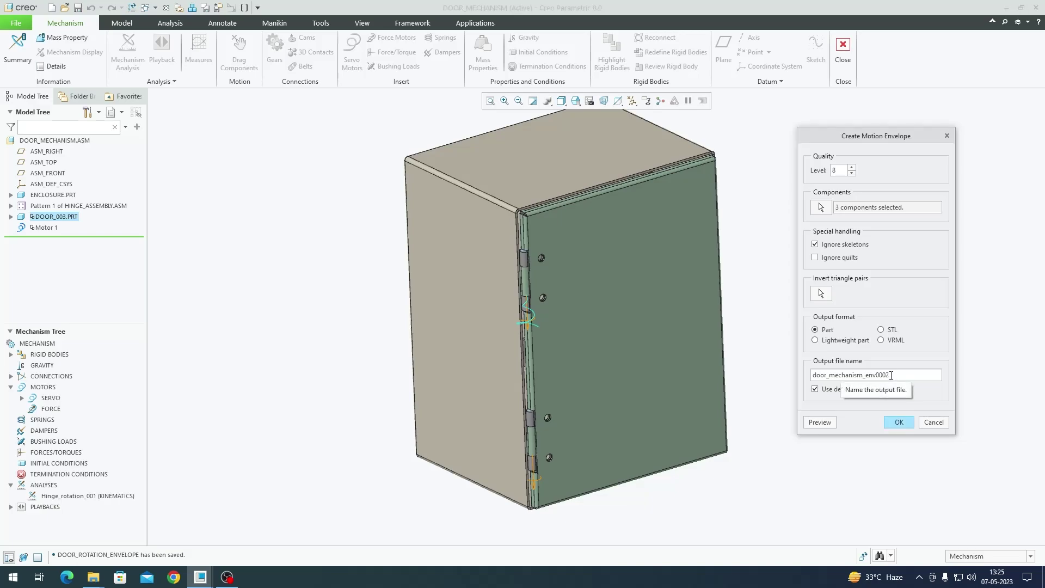
{"action": "left_click", "coordinate": [938, 426]}
{"action": "left_click", "coordinate": [935, 270]}
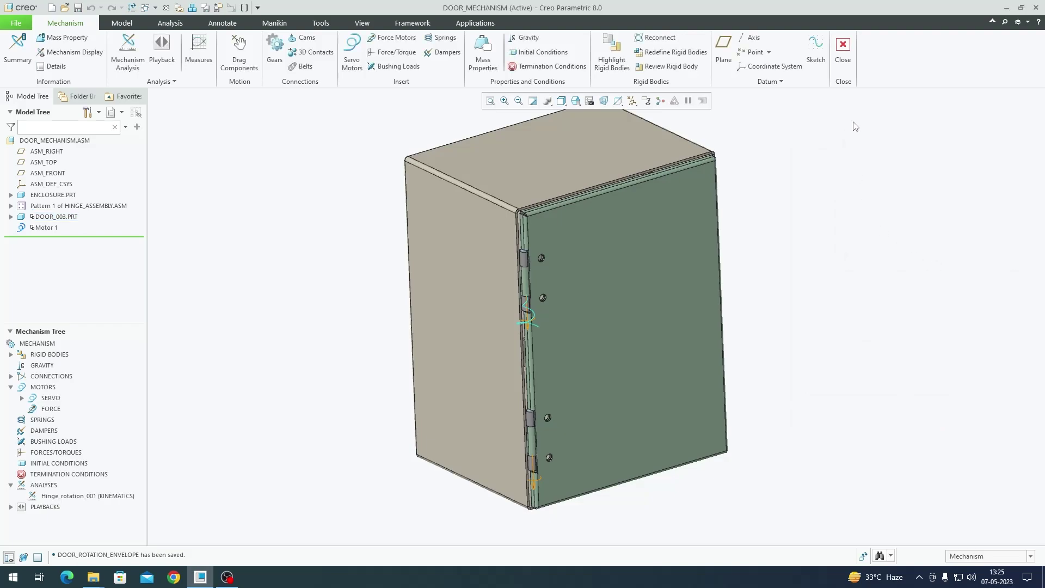
Leave the mechanism environment without saving the Hinge_rotation_001 playback results.
{"action": "left_click", "coordinate": [848, 48]}
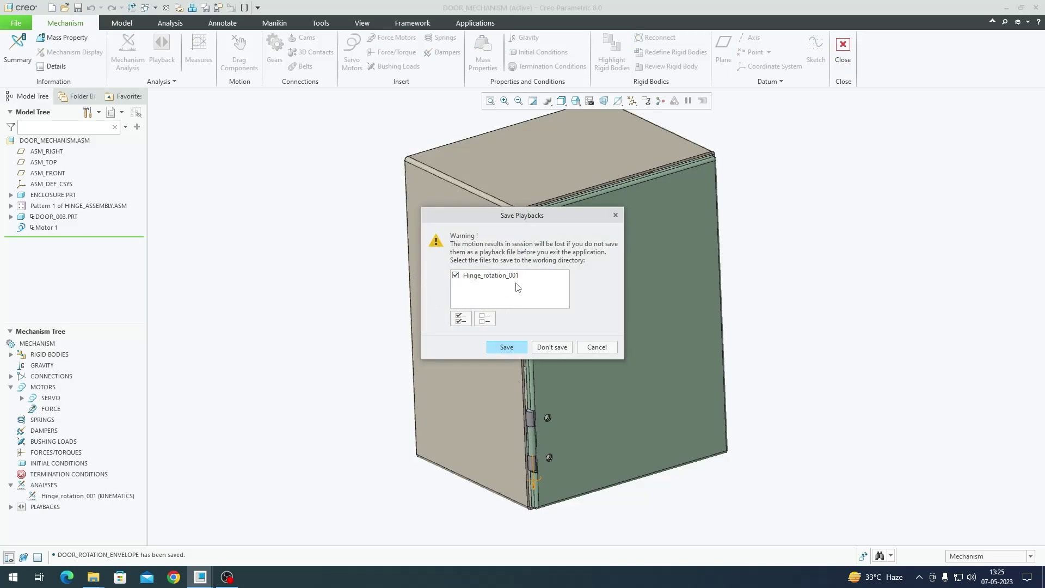
{"action": "left_click", "coordinate": [551, 347]}
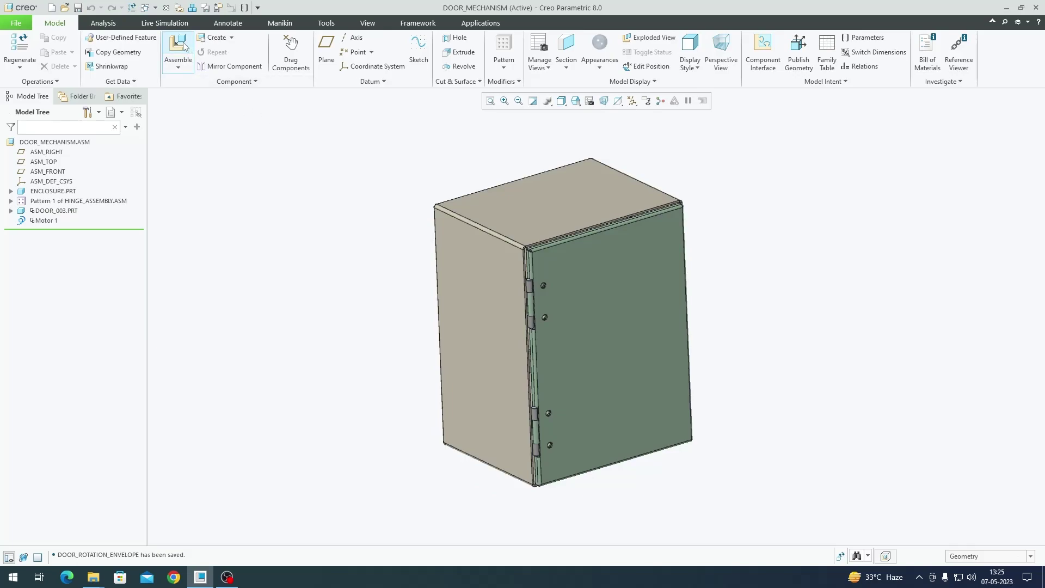
Find the envelope files by searching for "env" and bring door_rotation_envelope.prt into the assembly as a component.
{"action": "left_click", "coordinate": [180, 48]}
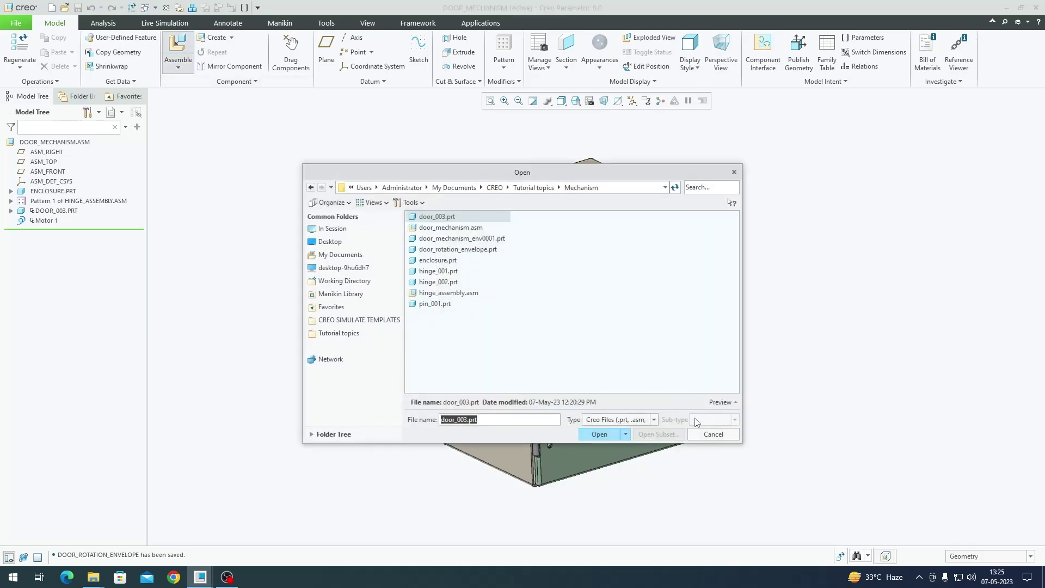
{"action": "left_click", "coordinate": [707, 187]}
{"action": "type", "text": "env"}
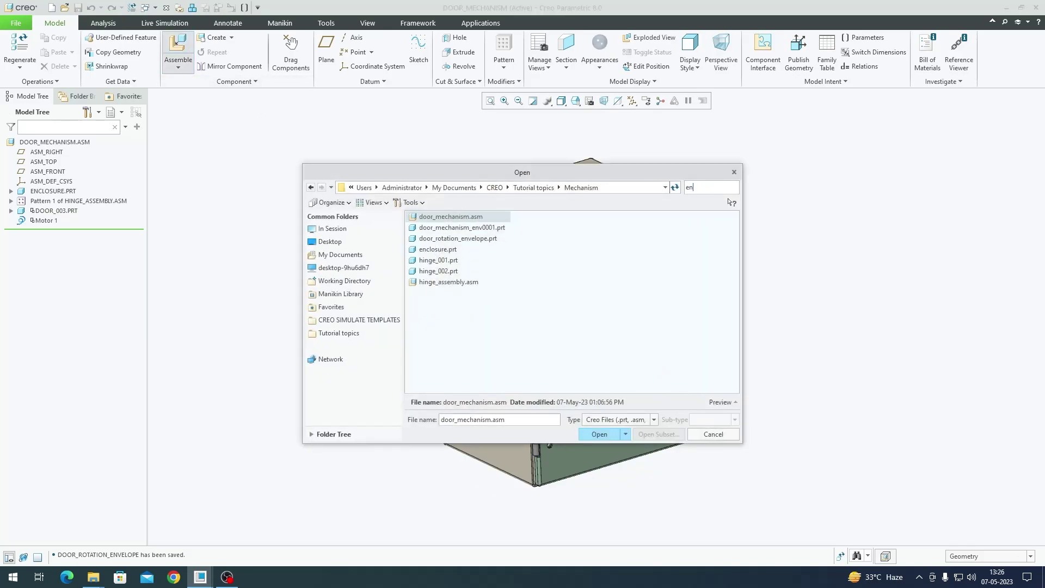
{"action": "left_click", "coordinate": [469, 231]}
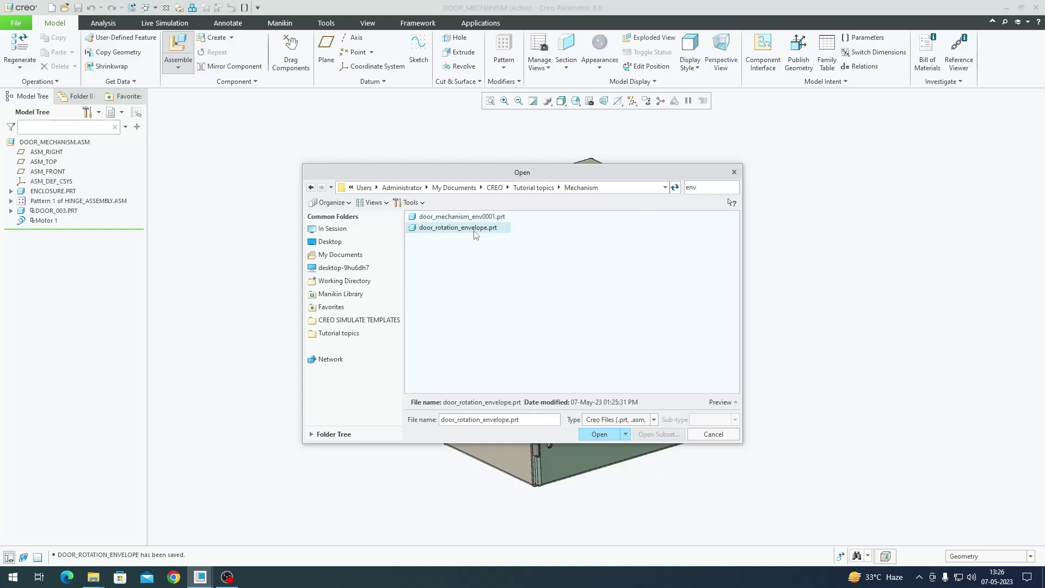
{"action": "left_click", "coordinate": [490, 219]}
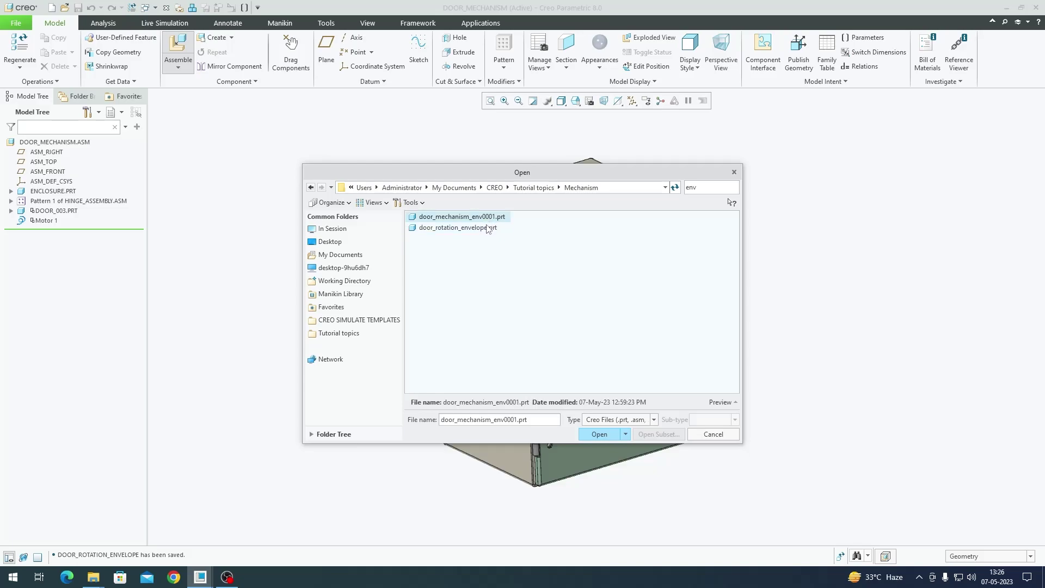
{"action": "left_click", "coordinate": [484, 230]}
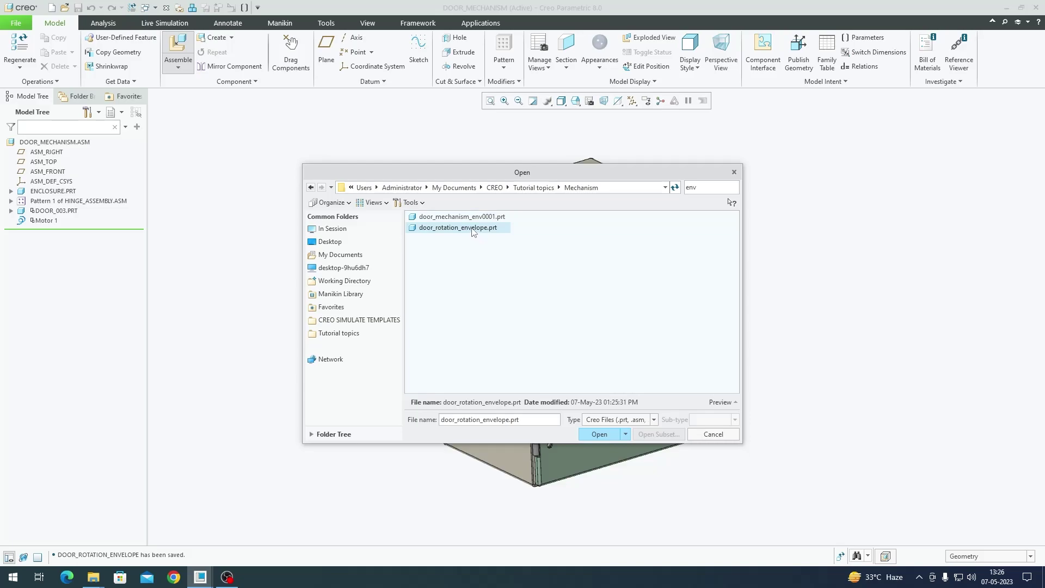
{"action": "double_click", "coordinate": [472, 231]}
Place the door rotation envelope with a Default constraint so it aligns with the assembly's origin, and finish its placement.
{"action": "scroll", "coordinate": [469, 240], "scroll_direction": "down", "scroll_amount": 2}
{"action": "middle_click_drag", "start_coordinate": [469, 240], "coordinate": [682, 296]}
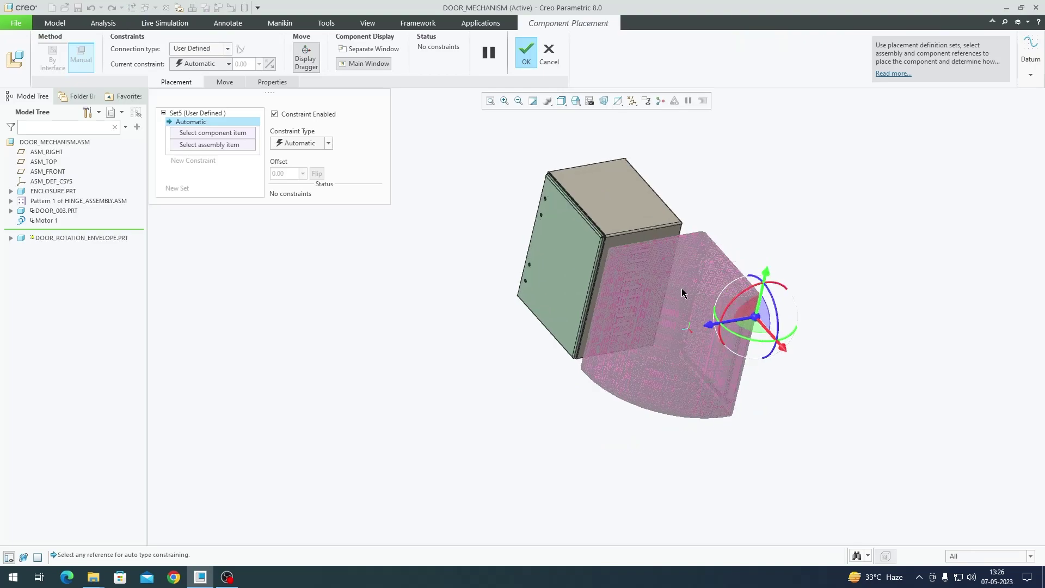
{"action": "left_click_drag", "start_coordinate": [706, 330], "coordinate": [504, 394]}
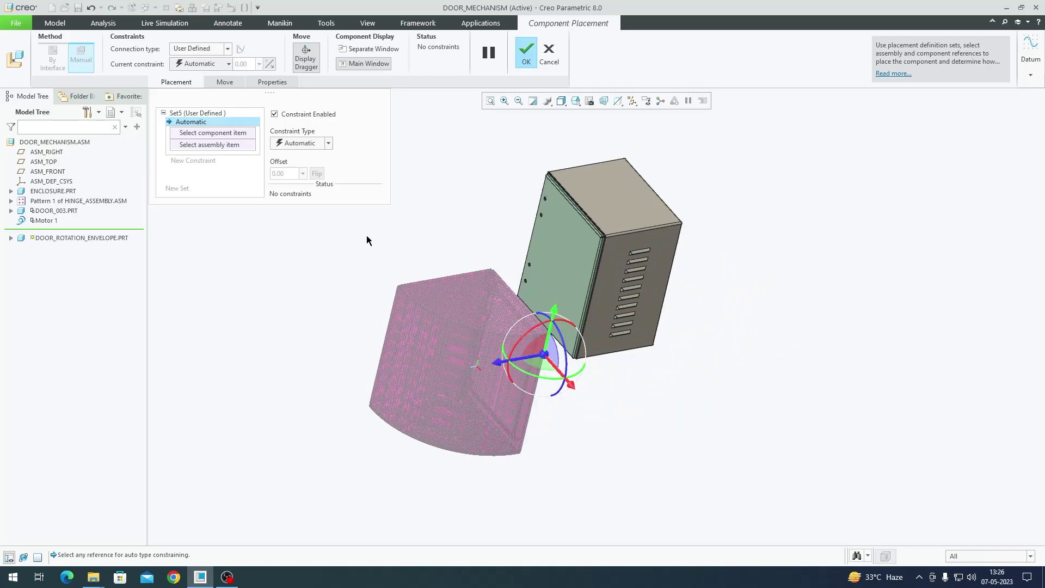
{"action": "left_click", "coordinate": [320, 144]}
{"action": "left_click", "coordinate": [307, 258]}
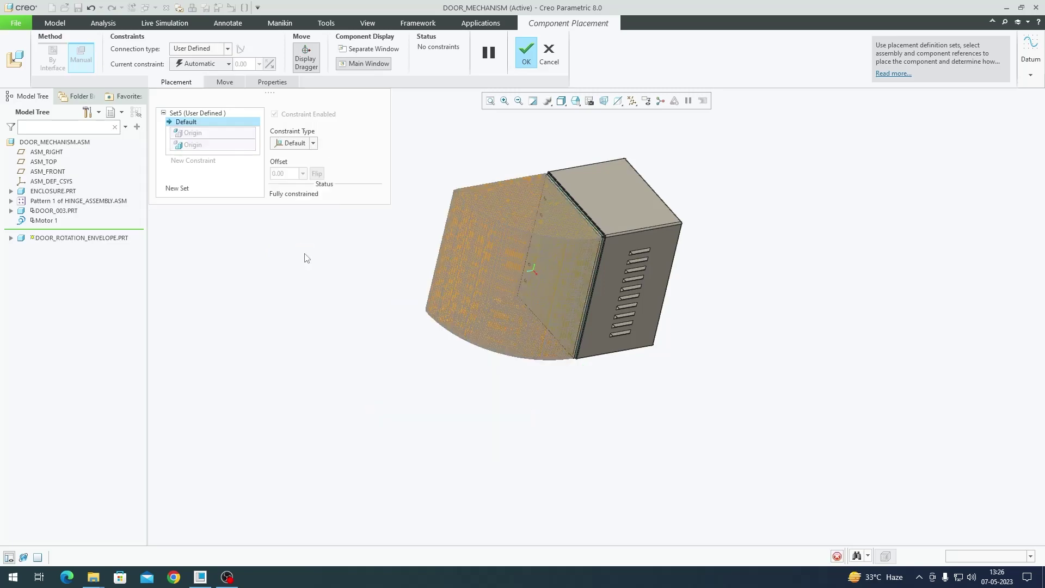
{"action": "middle_click", "coordinate": [573, 237]}
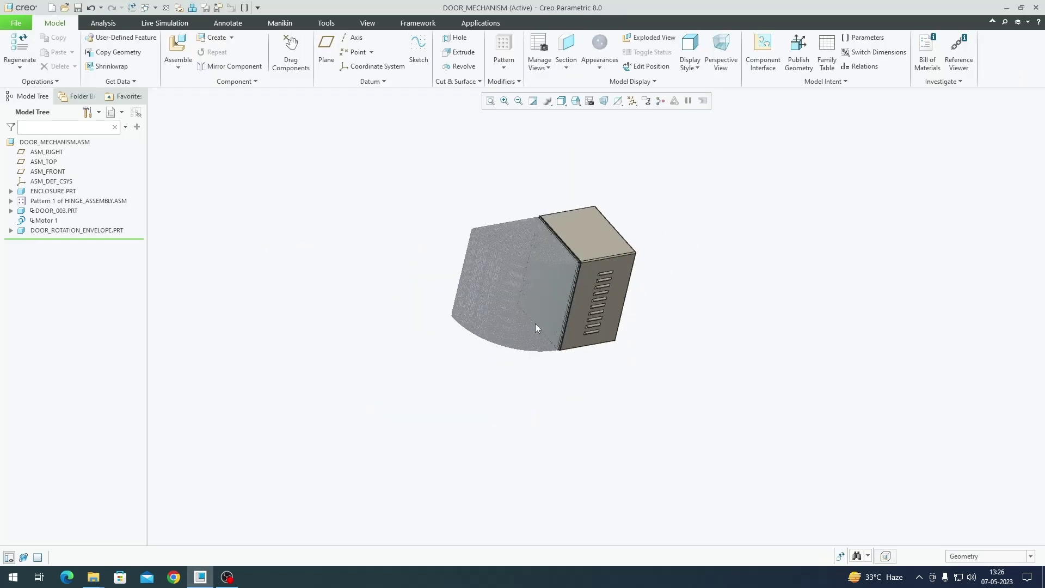
Change the model display style to Shading and inspect the rotation envelope in front of the door.
{"action": "scroll", "coordinate": [547, 289], "scroll_direction": "down", "scroll_amount": 3}
{"action": "mouse_move", "coordinate": [547, 289]}
{"action": "middle_mouse_down"}
{"action": "mouse_move", "coordinate": [493, 318]}
{"action": "mouse_move", "coordinate": [466, 349]}
{"action": "mouse_move", "coordinate": [424, 365]}
{"action": "mouse_move", "coordinate": [435, 348]}
{"action": "middle_mouse_up"}
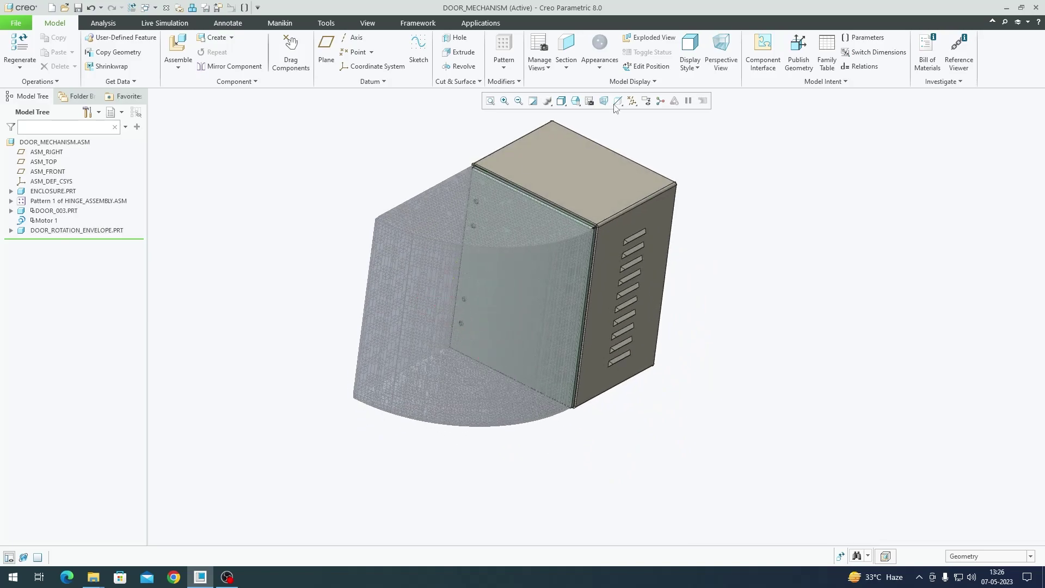
{"action": "left_click", "coordinate": [590, 101]}
{"action": "left_click", "coordinate": [582, 139]}
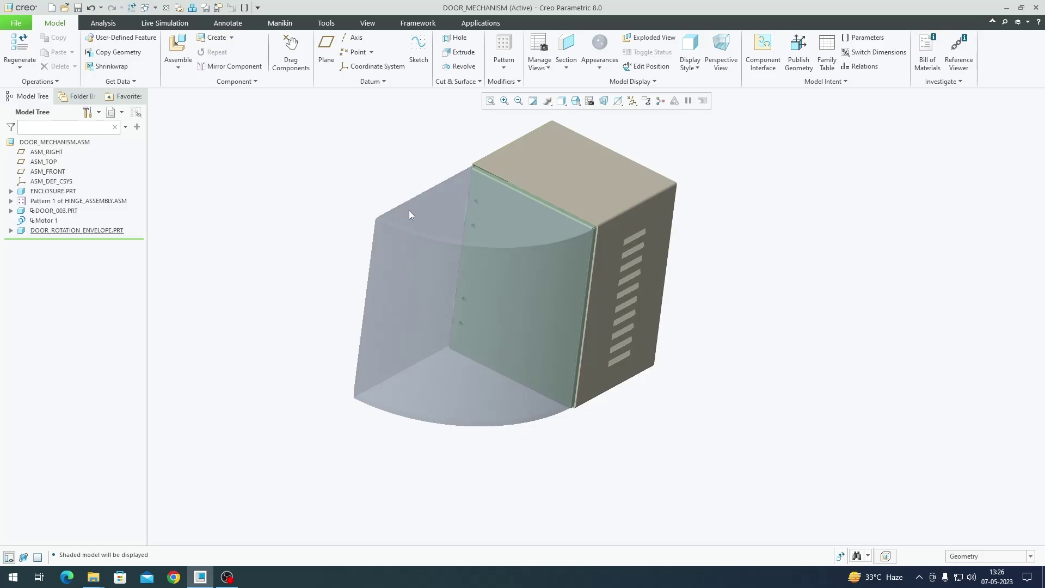
{"action": "scroll", "coordinate": [516, 259], "scroll_direction": "up", "scroll_amount": 3}
{"action": "scroll", "coordinate": [524, 251], "scroll_direction": "down", "scroll_amount": 3}
{"action": "mouse_move", "coordinate": [524, 250]}
{"action": "middle_mouse_down"}
{"action": "mouse_move", "coordinate": [528, 299]}
{"action": "mouse_move", "coordinate": [540, 296]}
{"action": "mouse_move", "coordinate": [518, 271]}
{"action": "middle_mouse_up"}
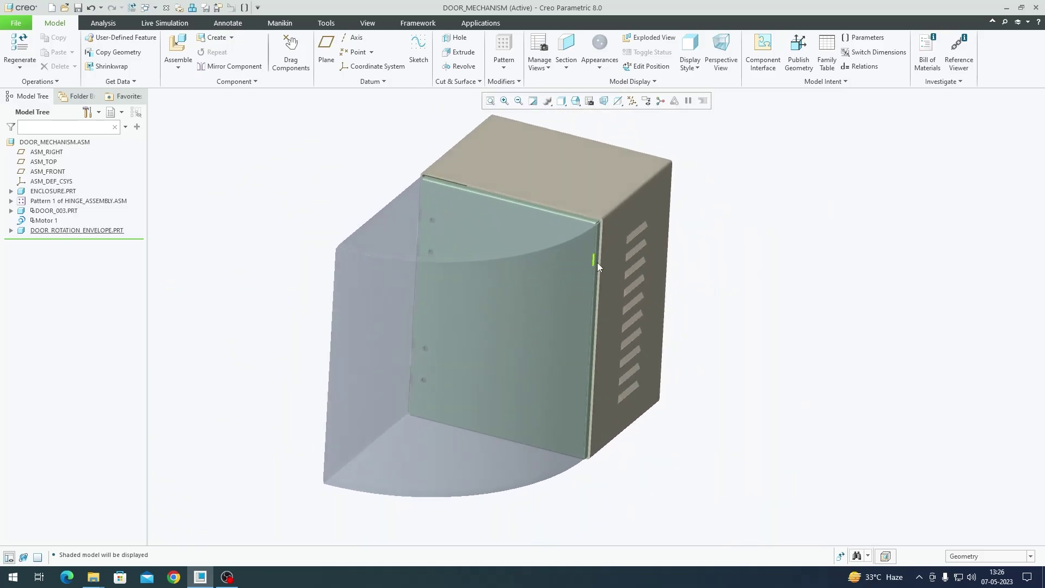
{"action": "left_click", "coordinate": [389, 355]}
{"action": "middle_click_drag", "start_coordinate": [388, 355], "coordinate": [495, 366]}
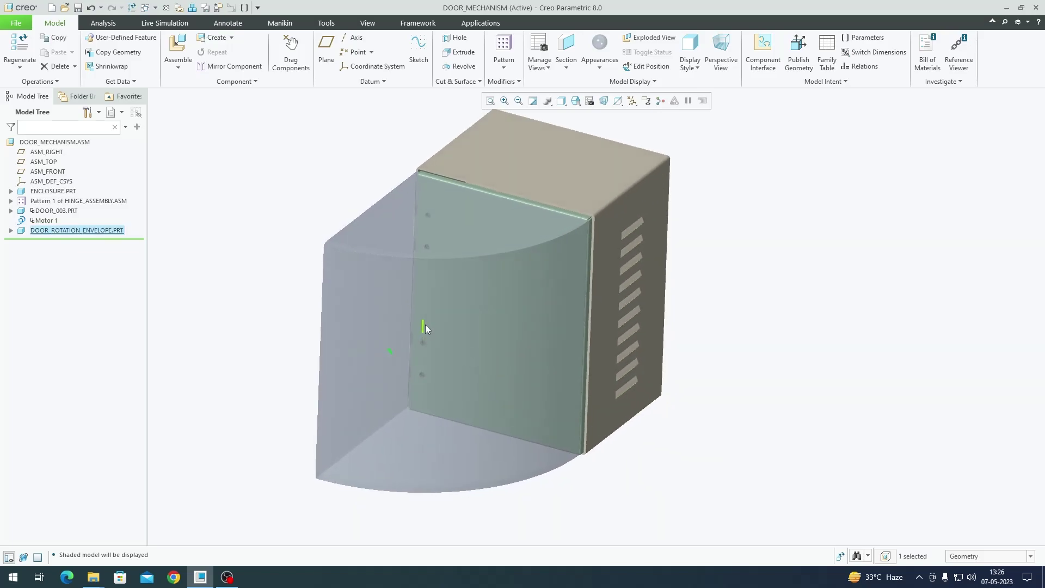
{"action": "left_click", "coordinate": [294, 242]}
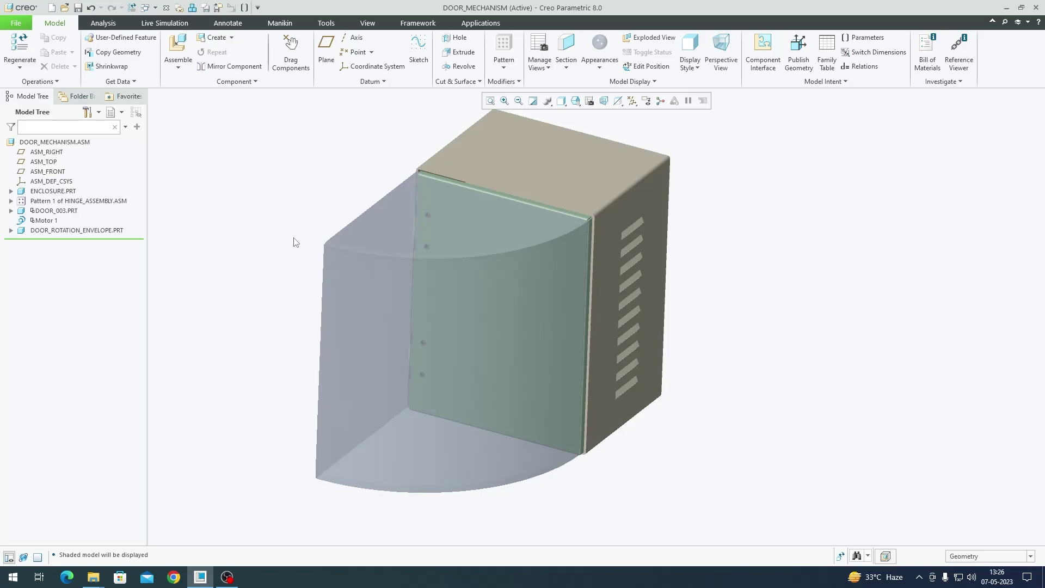
Measure the clearance between the enclosure surface and the envelope's edge at the upper hinge-side corner, without keeping the analysis.
{"action": "scroll", "coordinate": [427, 180], "scroll_direction": "down", "scroll_amount": 6}
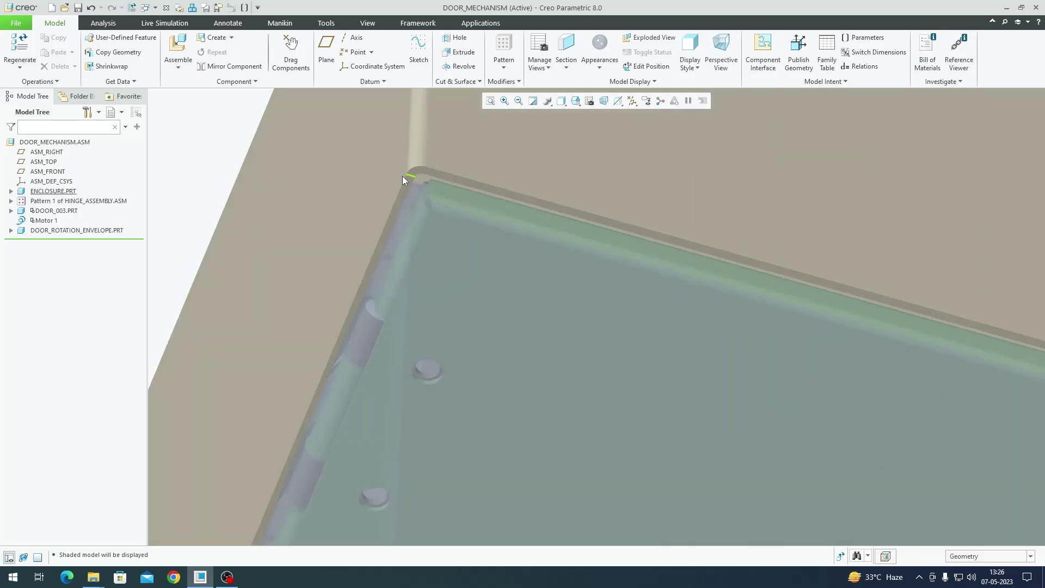
{"action": "mouse_move", "coordinate": [430, 223]}
{"action": "middle_mouse_down"}
{"action": "mouse_move", "coordinate": [436, 261]}
{"action": "mouse_move", "coordinate": [402, 224]}
{"action": "mouse_move", "coordinate": [434, 185]}
{"action": "mouse_move", "coordinate": [424, 156]}
{"action": "mouse_move", "coordinate": [419, 168]}
{"action": "mouse_move", "coordinate": [391, 158]}
{"action": "middle_mouse_up"}
{"action": "left_click", "coordinate": [398, 146]}
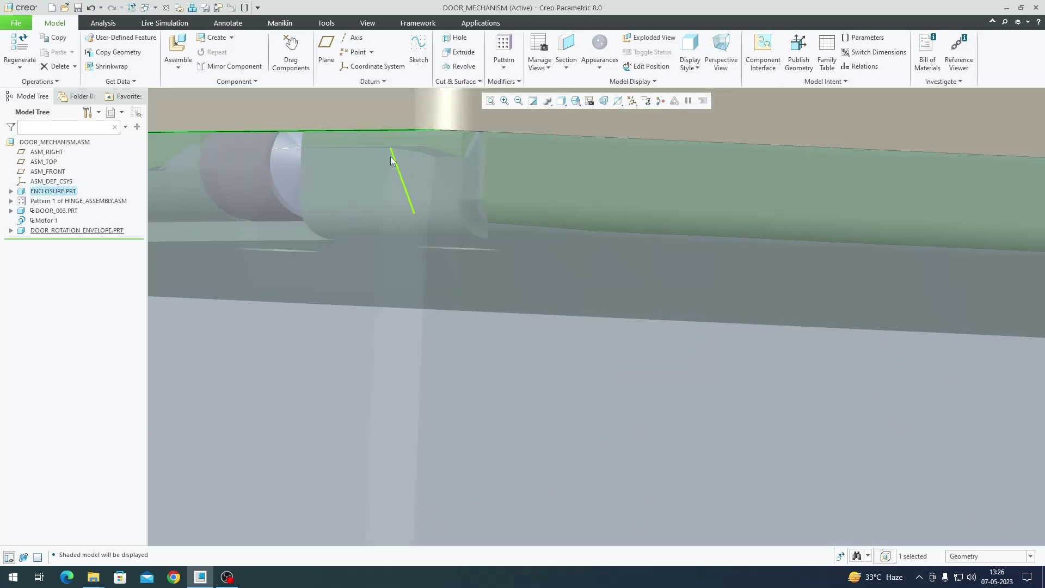
{"action": "left_click", "coordinate": [378, 146]}
{"action": "left_click", "coordinate": [403, 76]}
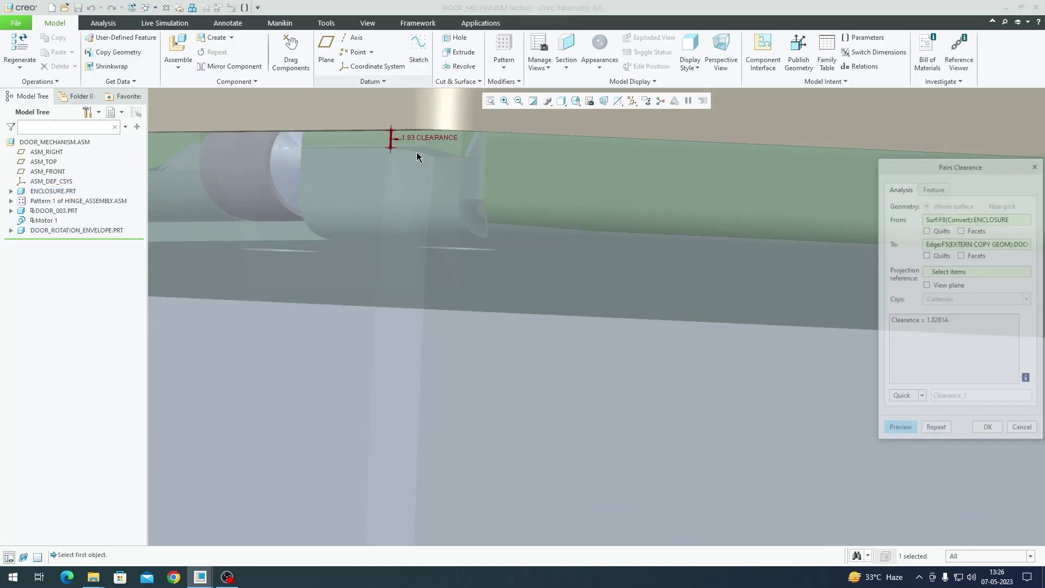
{"action": "scroll", "coordinate": [451, 275], "scroll_direction": "down", "scroll_amount": 3}
{"action": "mouse_move", "coordinate": [450, 275]}
{"action": "middle_mouse_down"}
{"action": "mouse_move", "coordinate": [508, 271]}
{"action": "mouse_move", "coordinate": [450, 268]}
{"action": "mouse_move", "coordinate": [462, 257]}
{"action": "middle_mouse_up"}
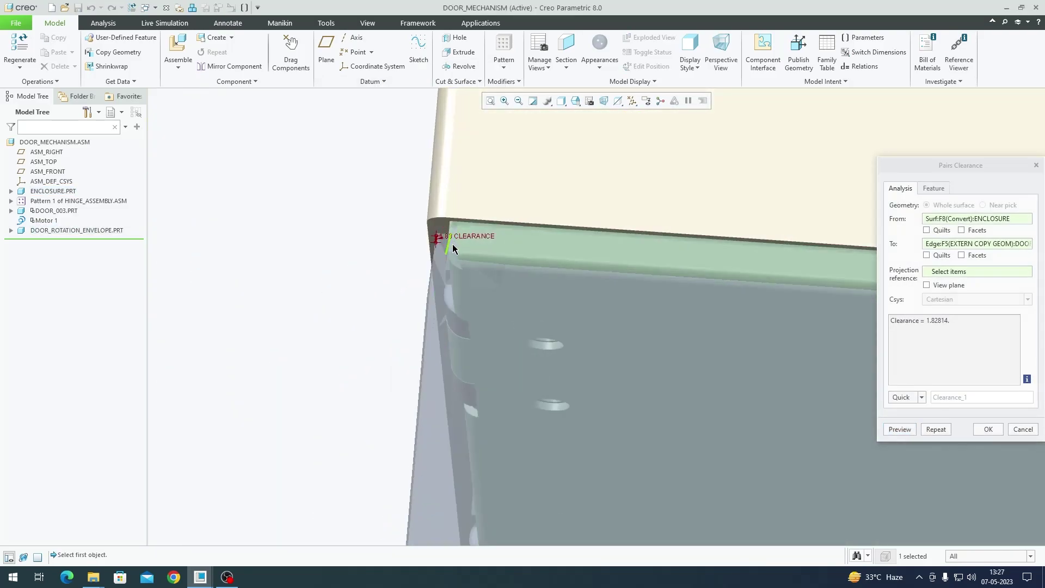
{"action": "left_click", "coordinate": [1023, 429]}
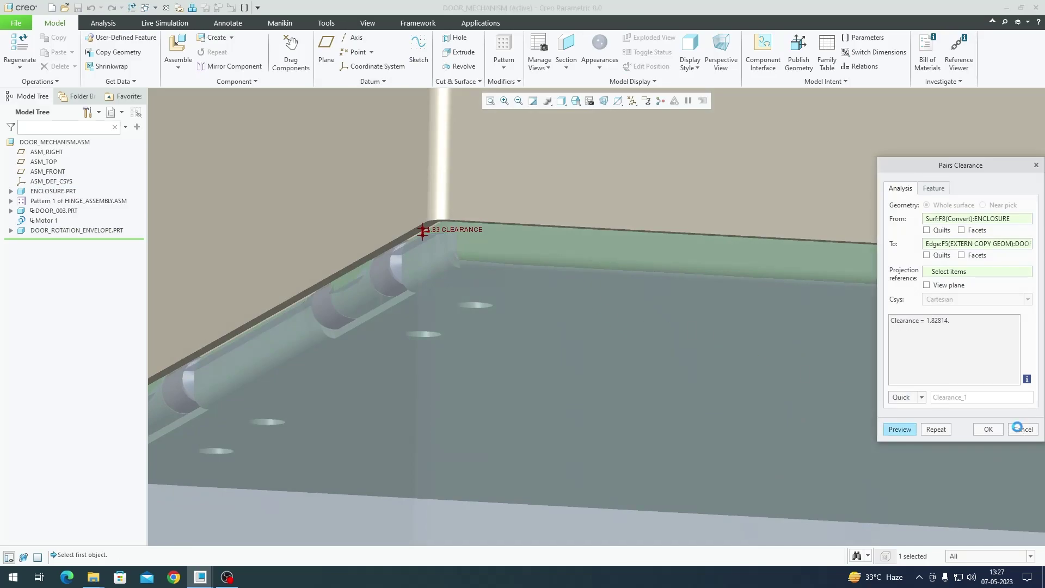
Hide the door rotation envelope so that only the enclosure with its closed door is displayed.
{"action": "scroll", "coordinate": [387, 249], "scroll_direction": "down", "scroll_amount": 5}
{"action": "mouse_move", "coordinate": [411, 299]}
{"action": "middle_mouse_down"}
{"action": "mouse_move", "coordinate": [430, 329]}
{"action": "mouse_move", "coordinate": [471, 319]}
{"action": "mouse_move", "coordinate": [443, 338]}
{"action": "mouse_move", "coordinate": [455, 361]}
{"action": "mouse_move", "coordinate": [517, 360]}
{"action": "middle_mouse_up"}
{"action": "scroll", "coordinate": [455, 361], "scroll_direction": "up", "scroll_amount": 3}
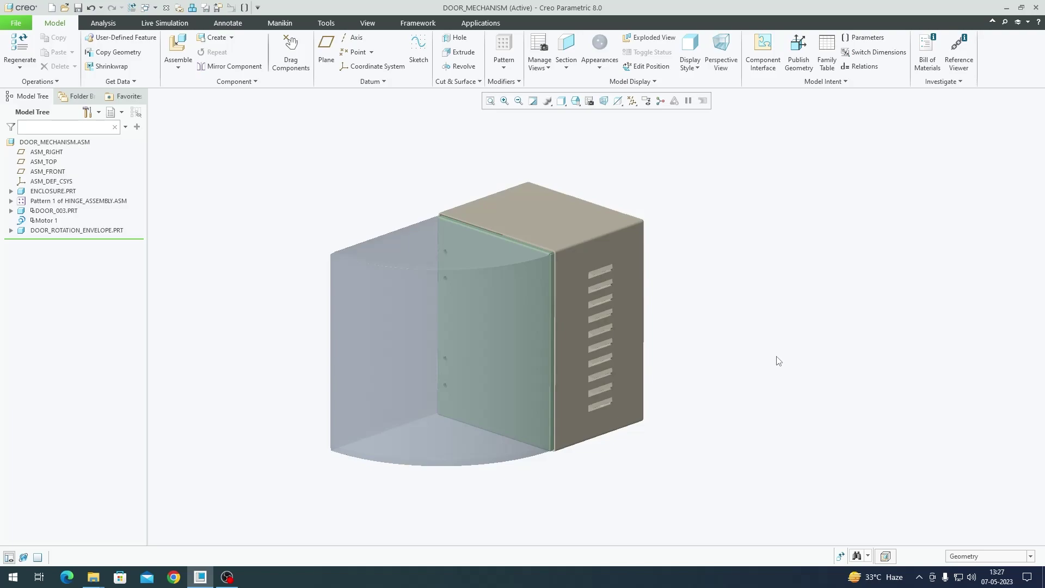
{"action": "left_click", "coordinate": [375, 360]}
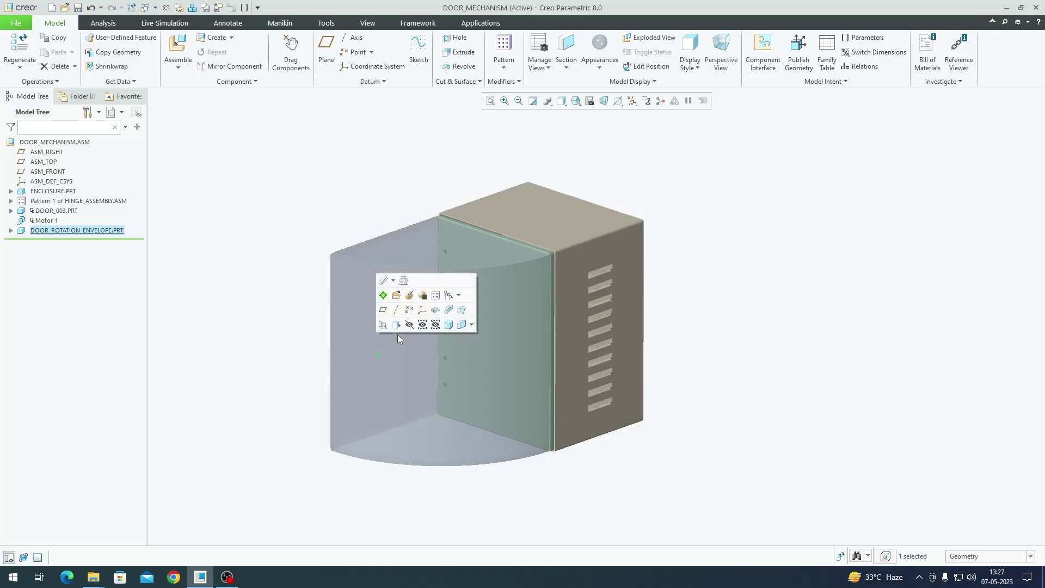
{"action": "left_click", "coordinate": [396, 327]}
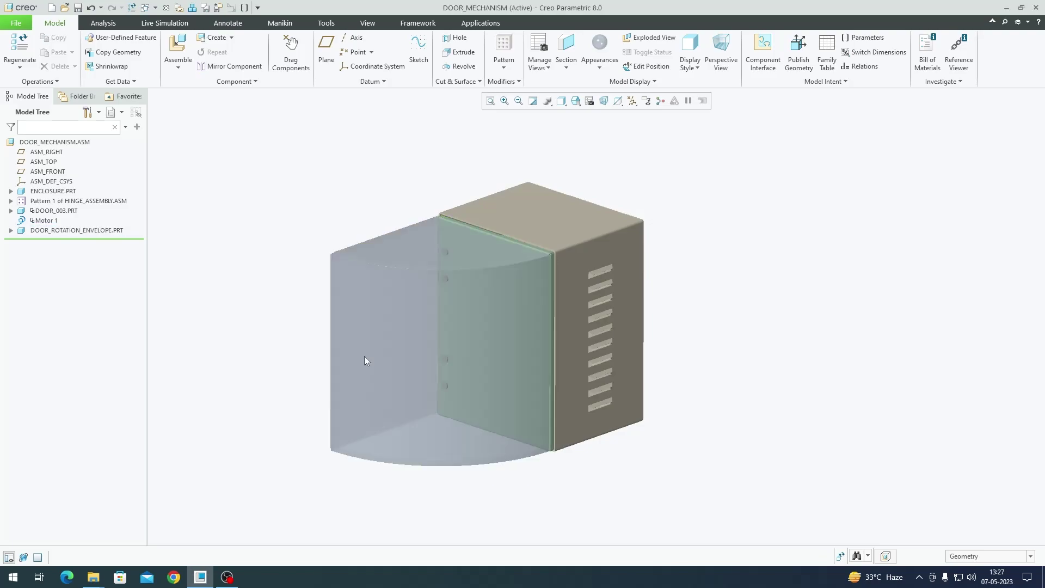
{"action": "left_click", "coordinate": [368, 355]}
{"action": "left_click", "coordinate": [401, 326]}
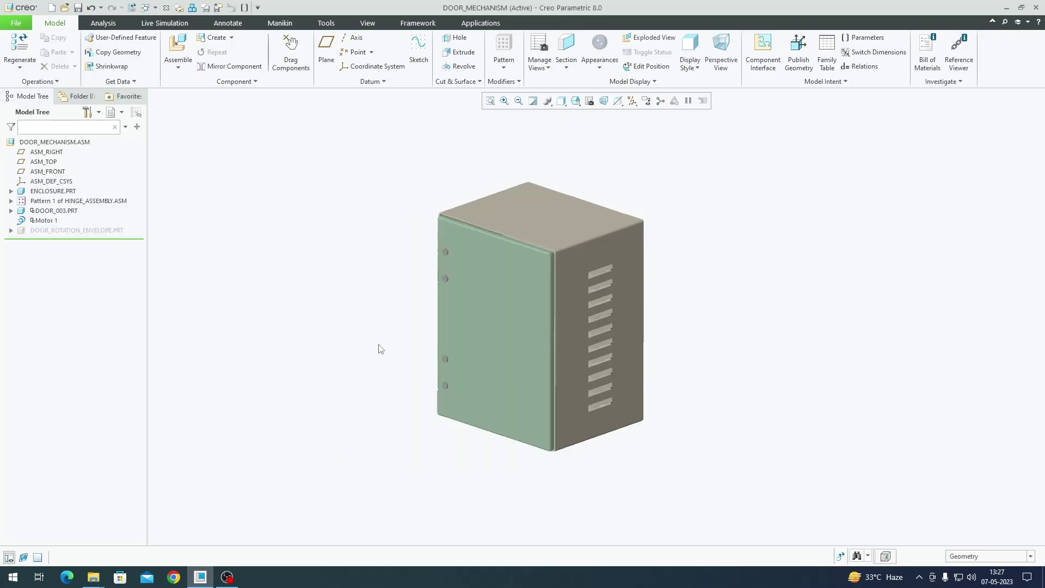